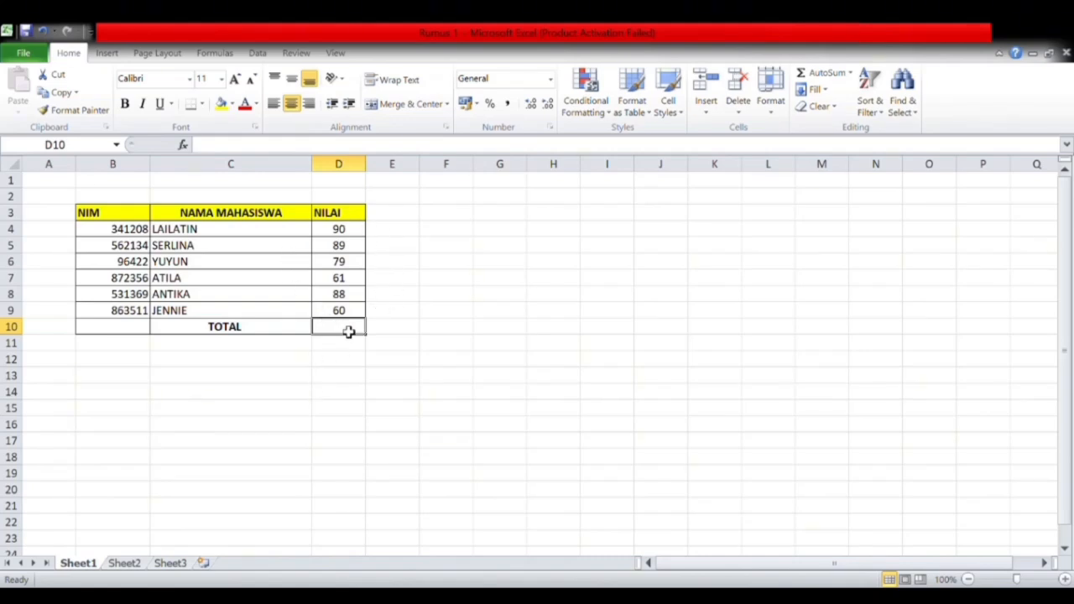
Step: Enter a SUM formula in D10 that totals the NILAI scores in D4:D9
text(=SU)
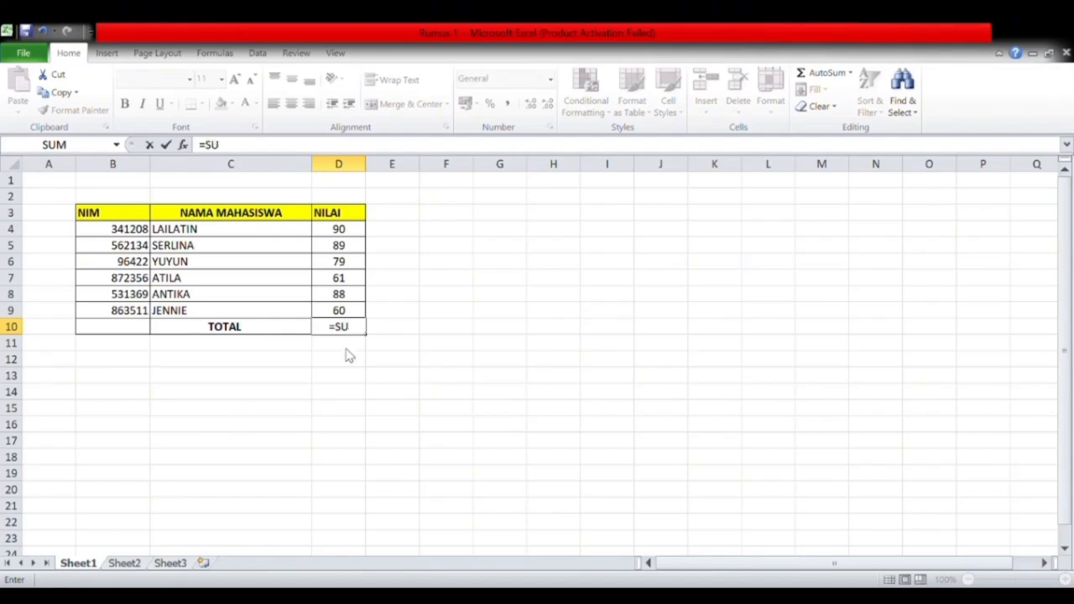
text(M()
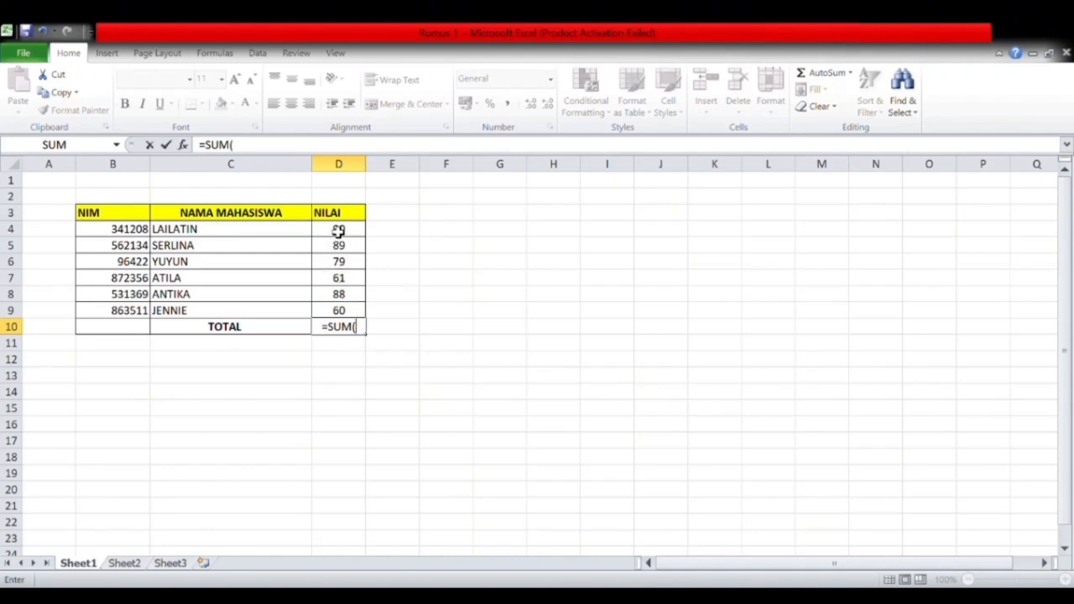
drag(338, 230, 355, 314)
key(Return)
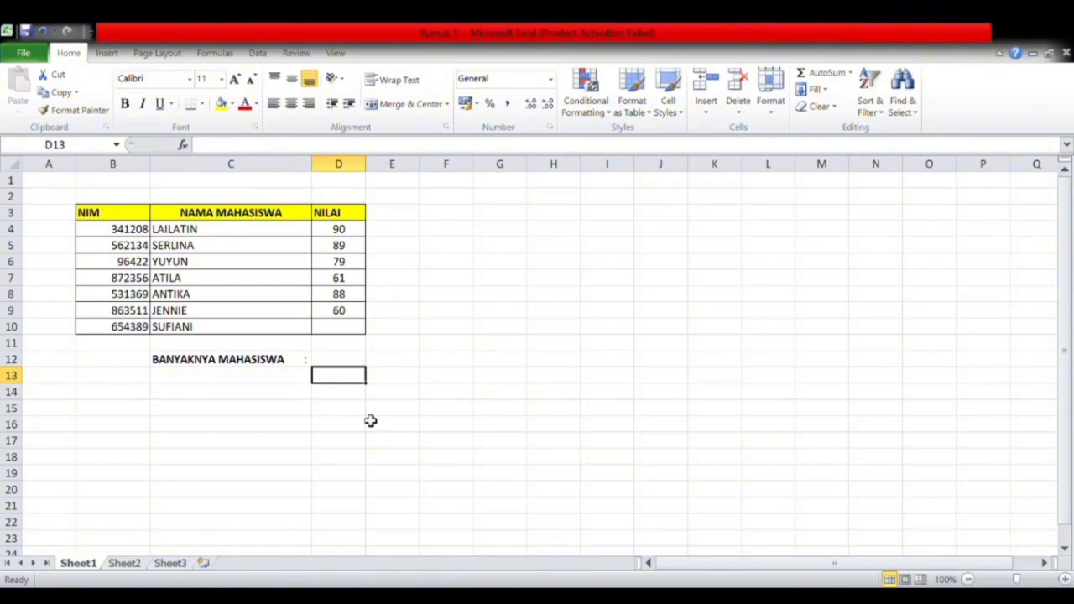
Step: Enter a COUNT formula over the NIM cells B4:B10 in D12, beside BANYAKNYA MAHASISWA
click(345, 366)
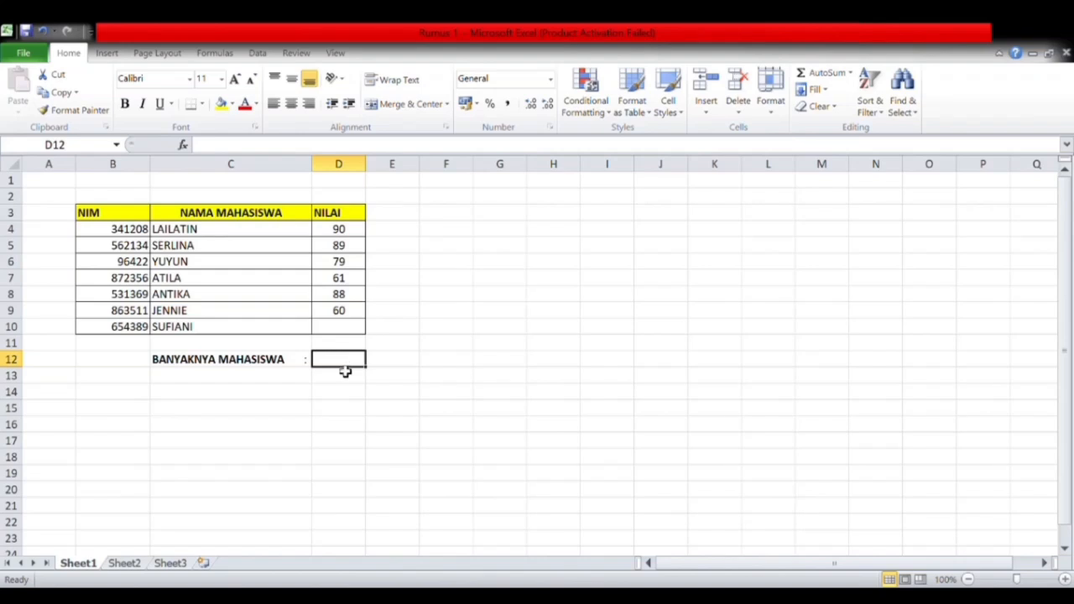
text(=)
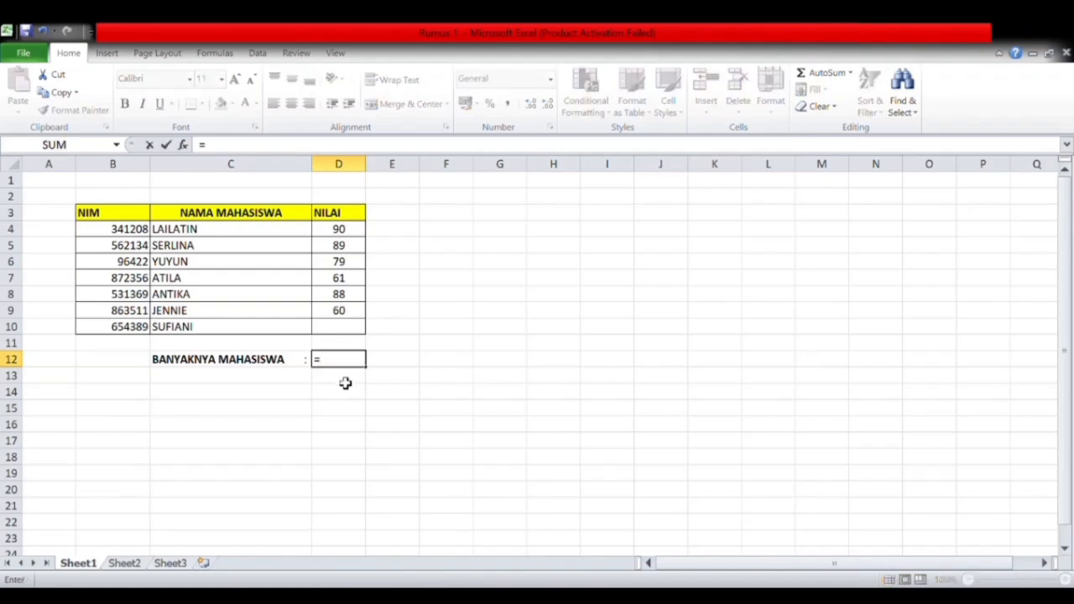
text(COUN)
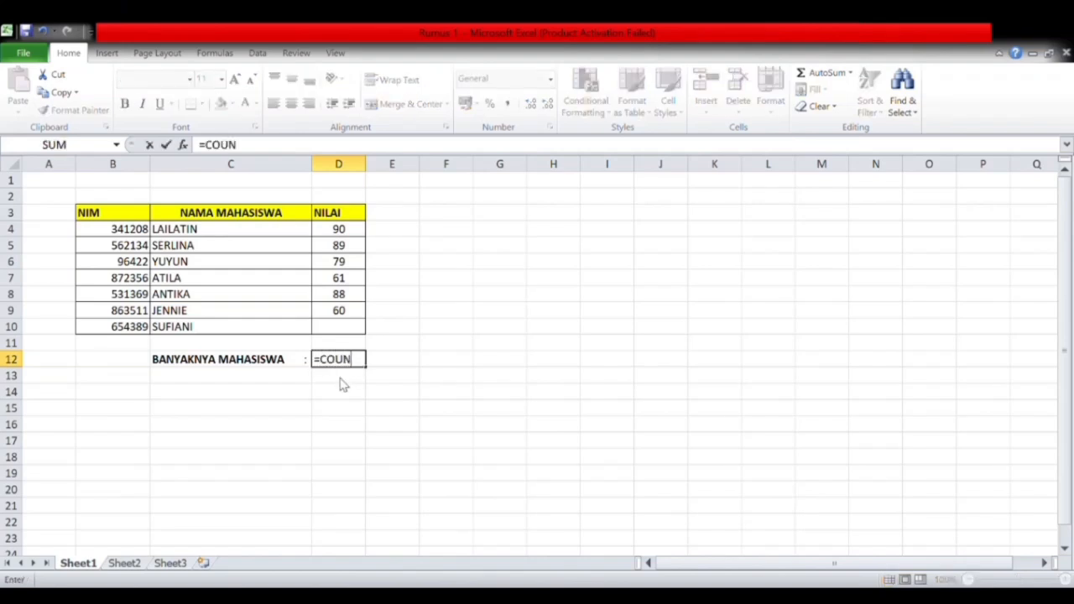
text(T()
drag(116, 230, 129, 328)
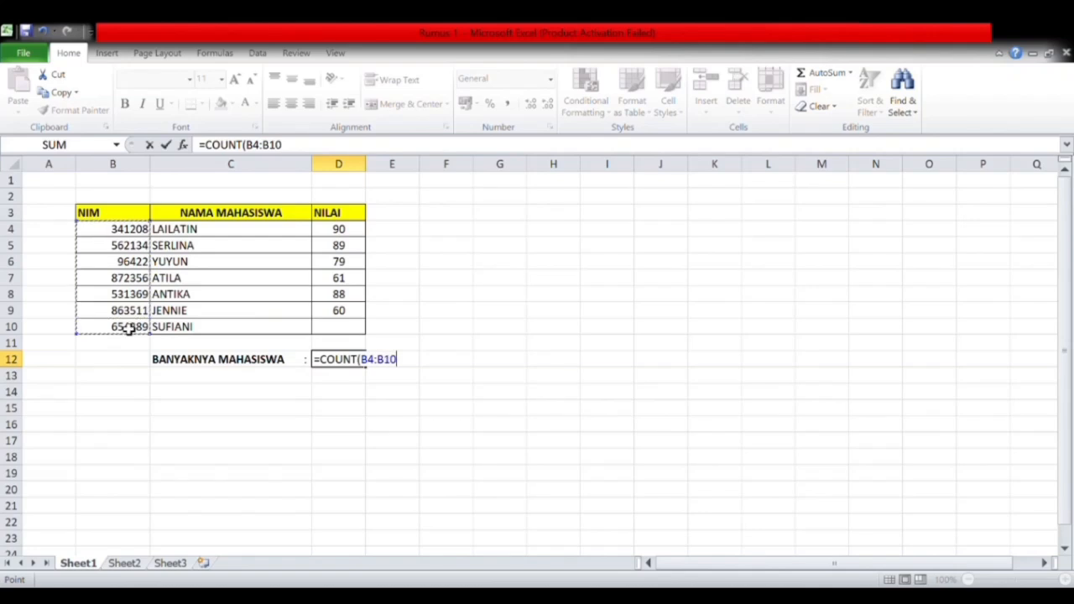
key(Return)
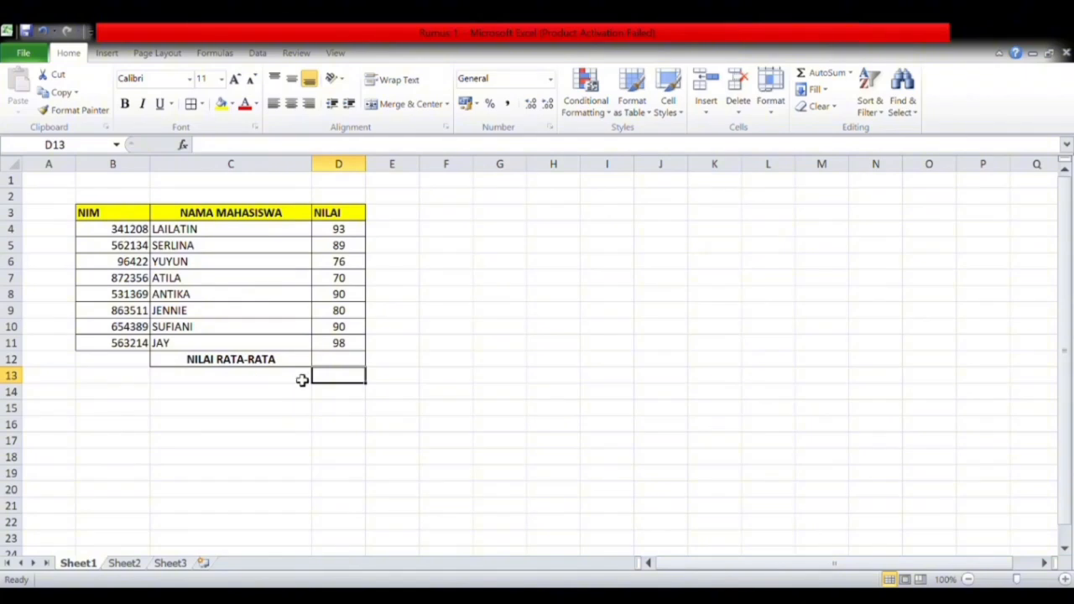
Step: Enter an AVERAGE formula over the NILAI scores D4:D11 in D12, beside NILAI RATA-RATA
click(348, 361)
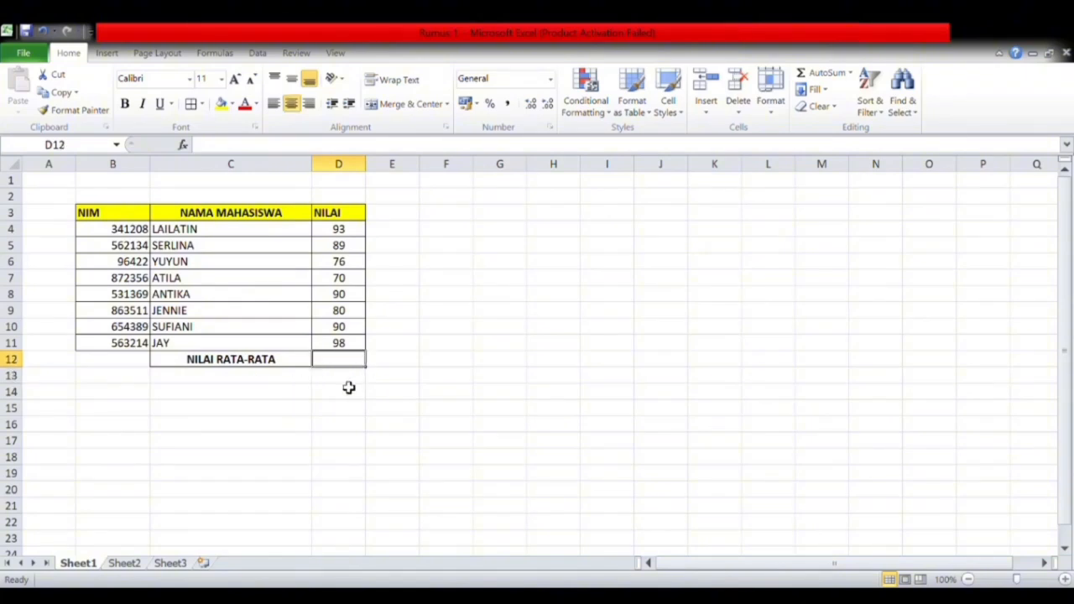
text(=)
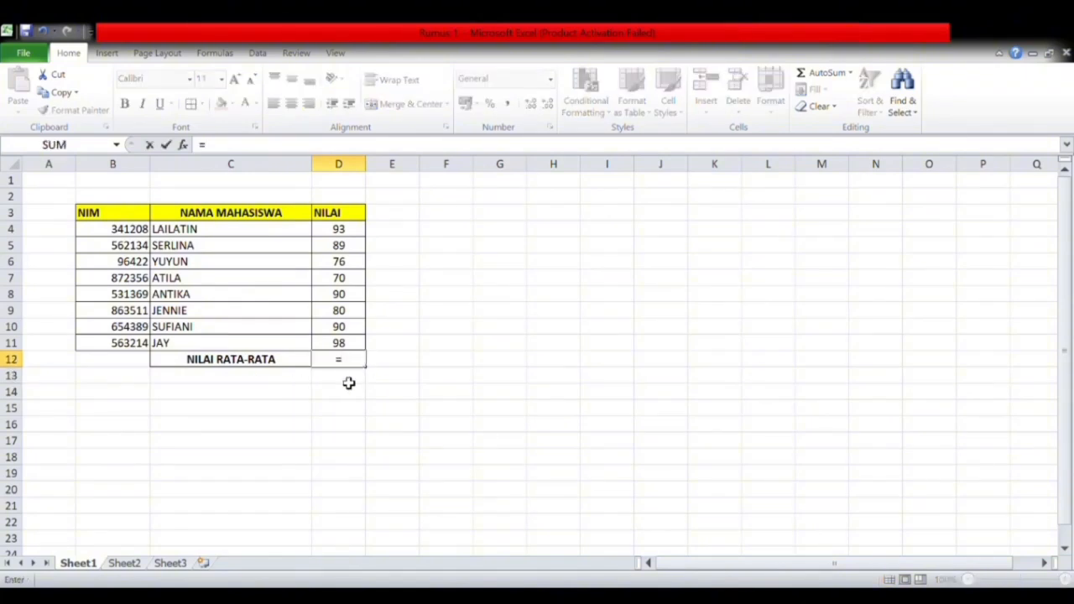
text(AVERA)
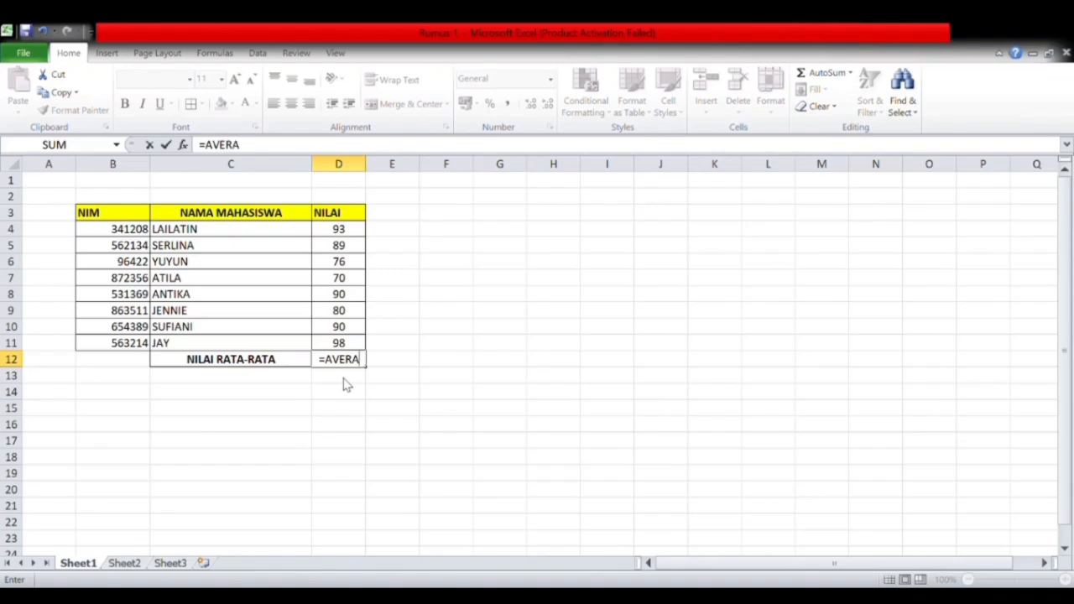
text(GE()
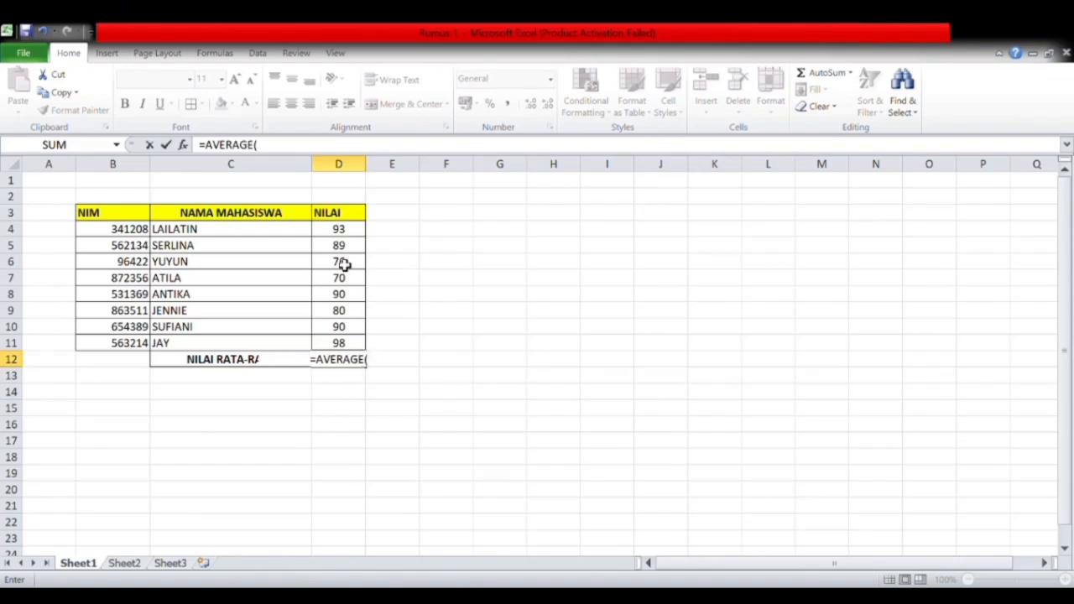
drag(339, 233, 350, 343)
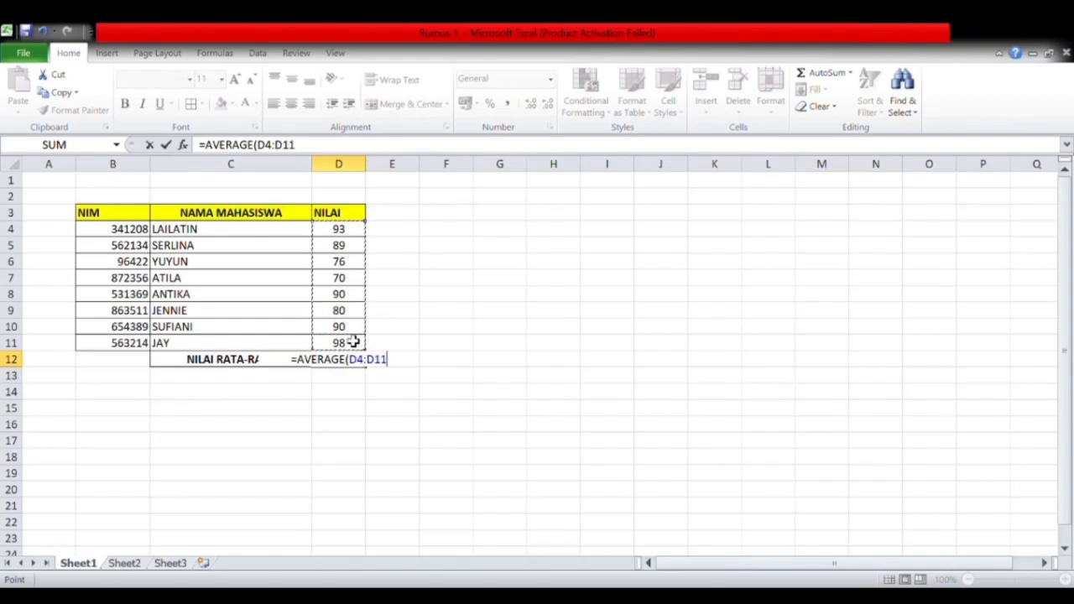
key(Return)
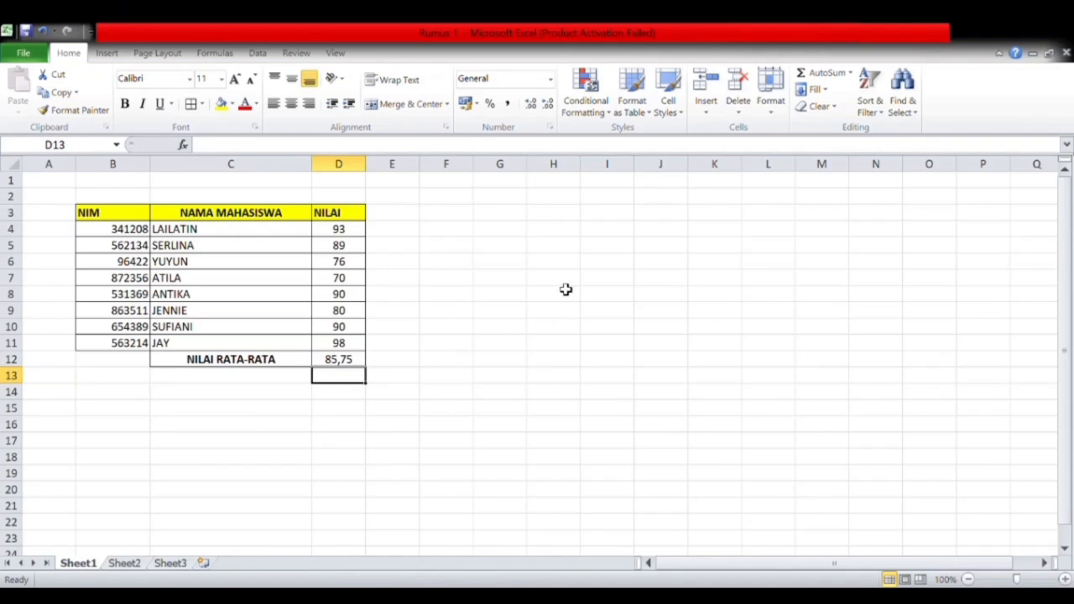
Step: Decrease the displayed decimals of the NILAI RATA-RATA value in D12 by two places
click(360, 361)
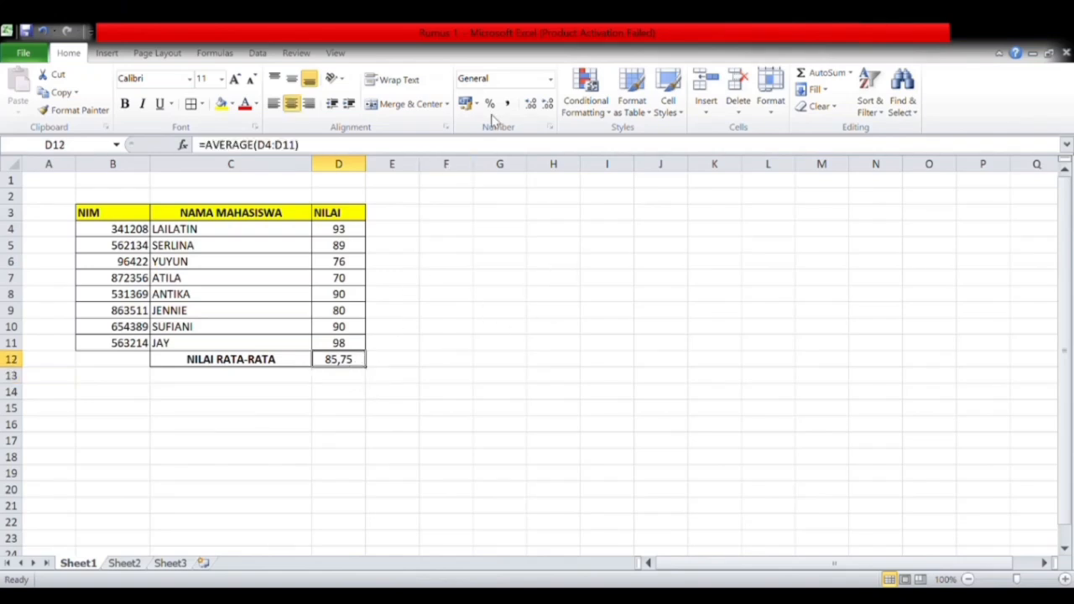
click(547, 103)
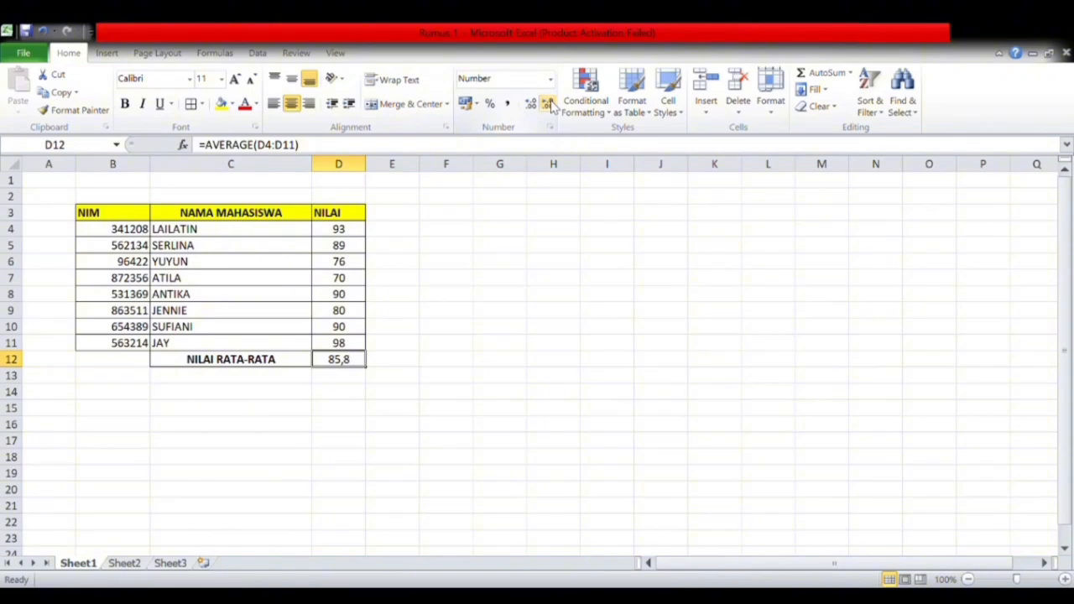
click(547, 103)
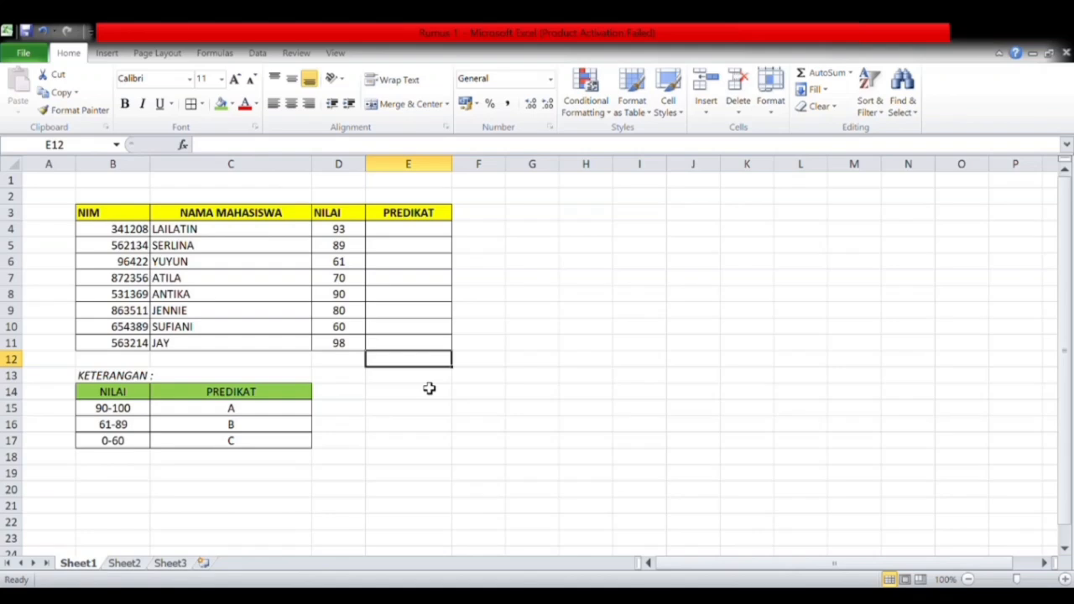
Step: Begin an IF formula in E4 under PREDIKAT that returns "A" when D4>=90, using semicolons as separators
click(449, 217)
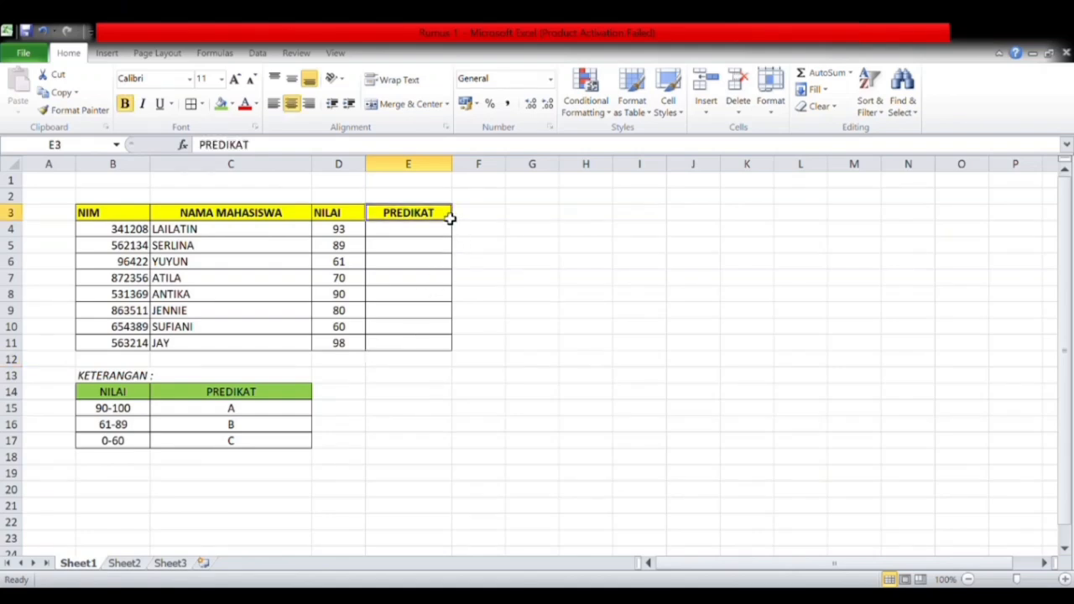
click(243, 399)
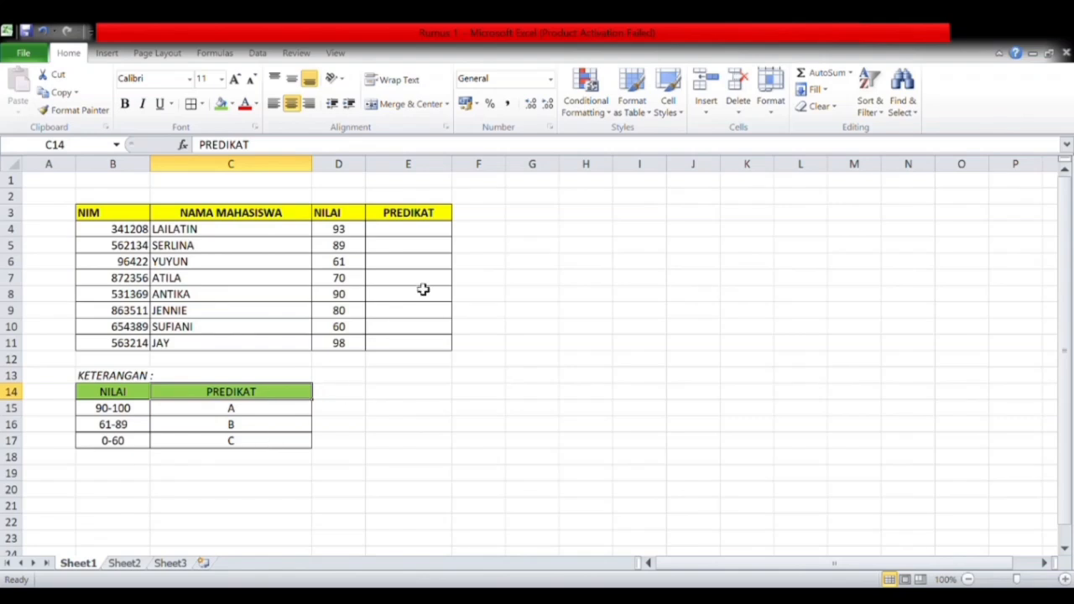
click(425, 233)
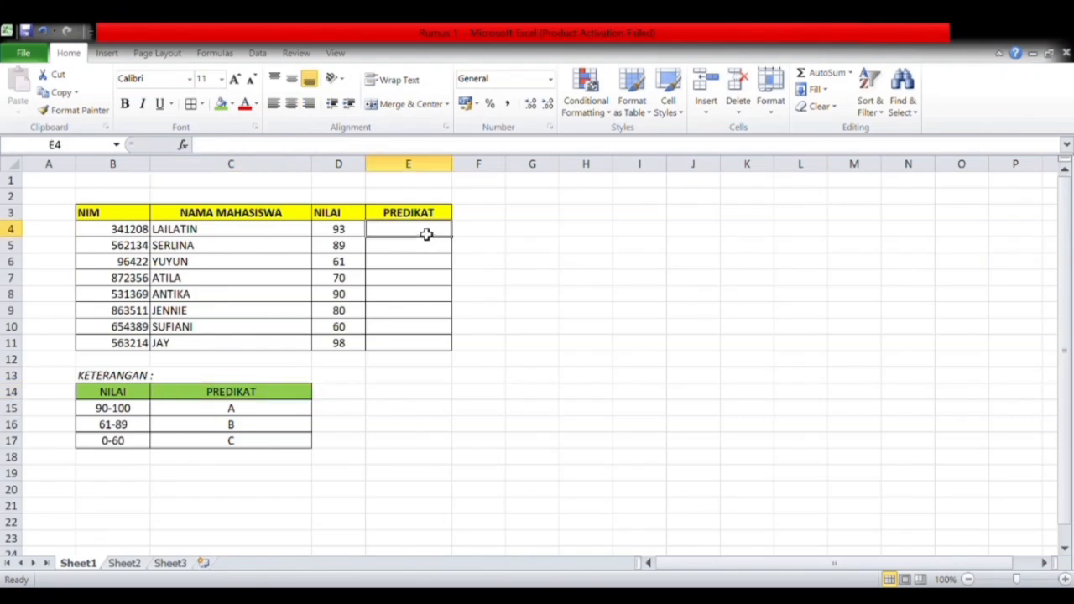
text(=)
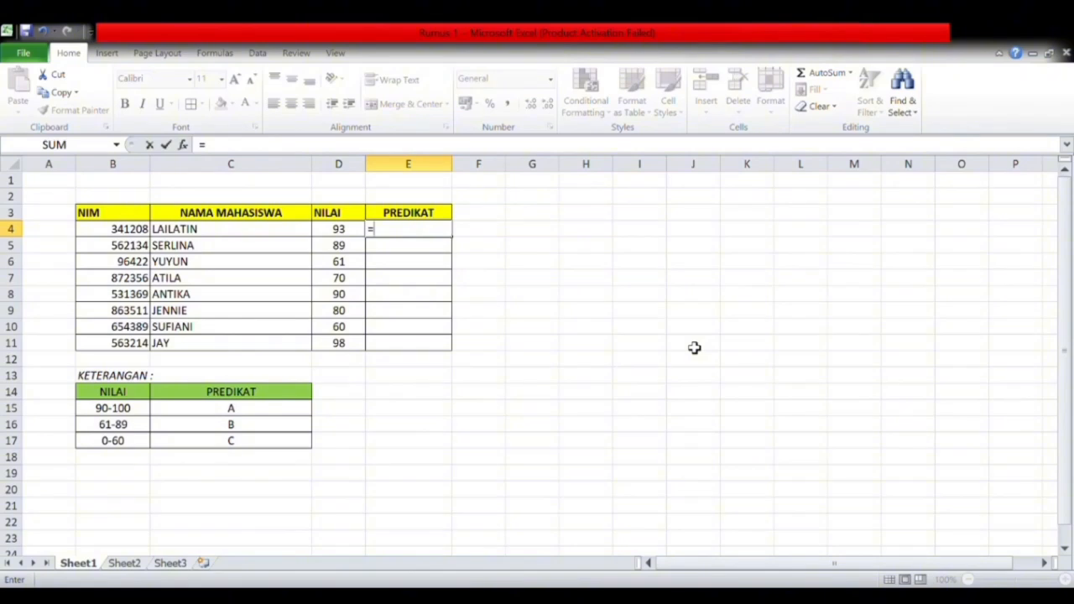
text(IF(>)
key(BackSpace)
click(352, 235)
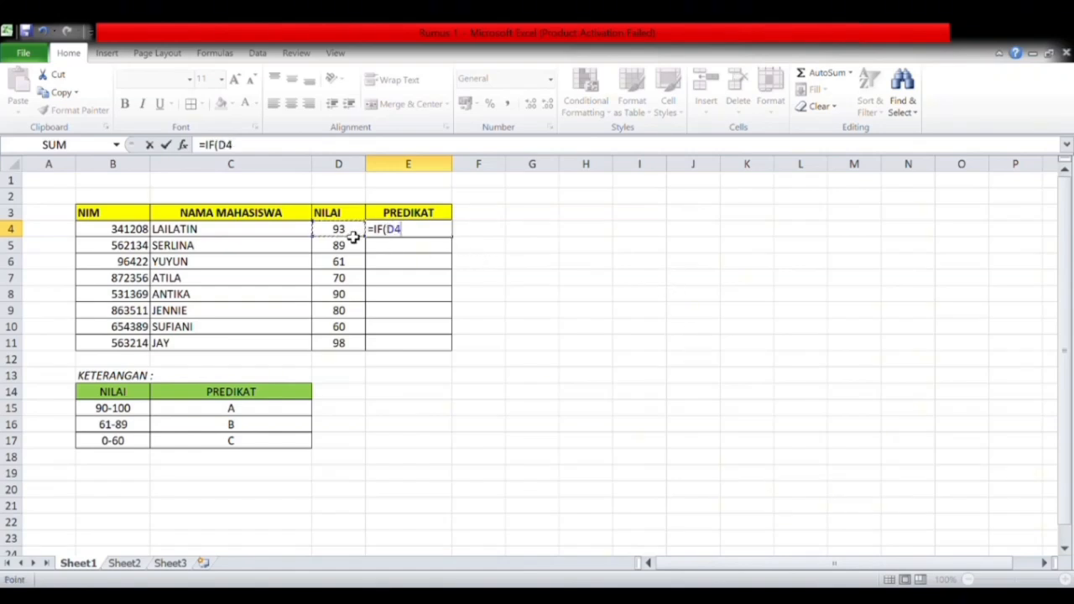
text(>=8)
key(BackSpace)
text(90;)
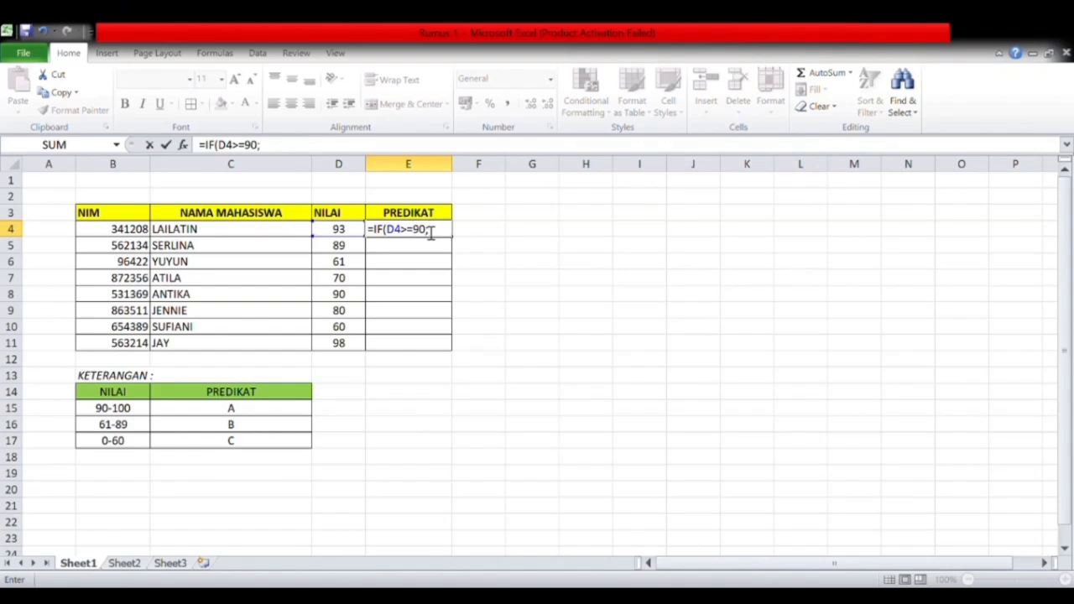
text("A")
Step: Complete the E4 formula with a nested IF that returns "B" when D4>=61 and otherwise "C"
text(;IF()
click(357, 231)
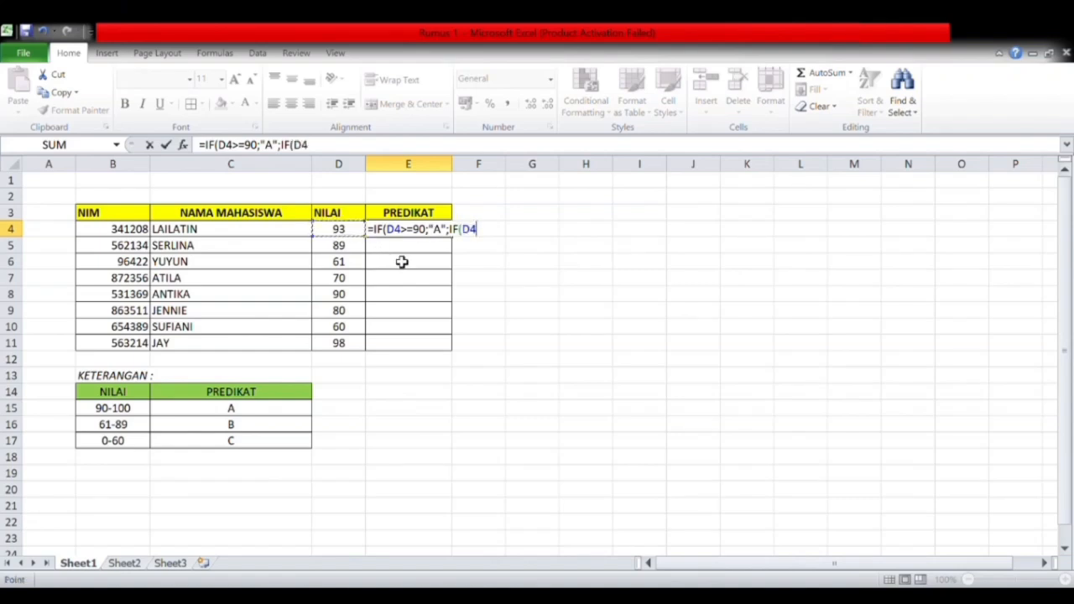
text(>=61")
key(BackSpace)
text(;")
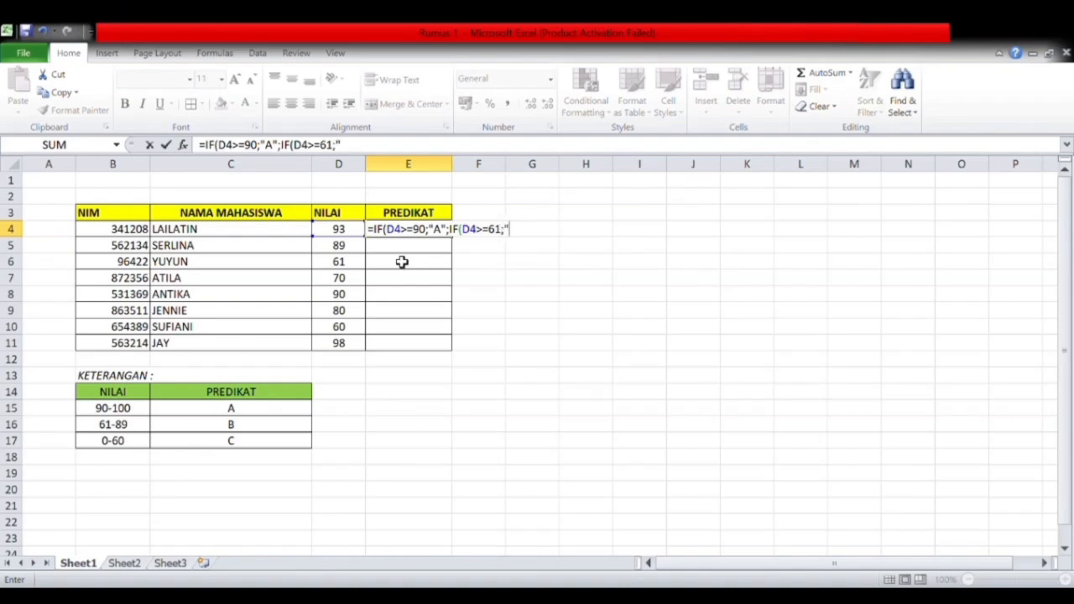
text(B";"C")
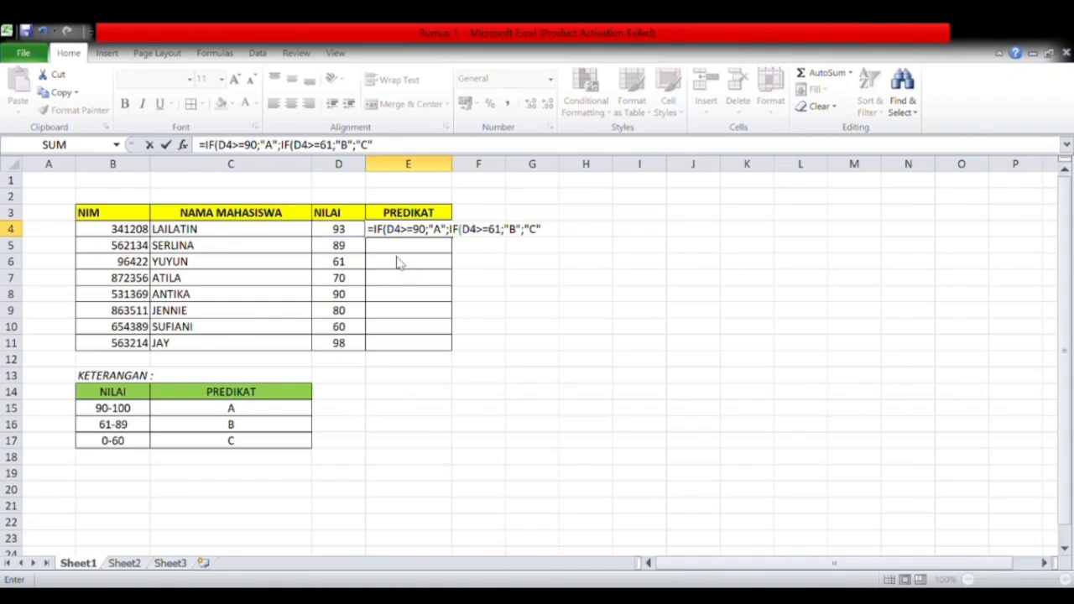
key(Return)
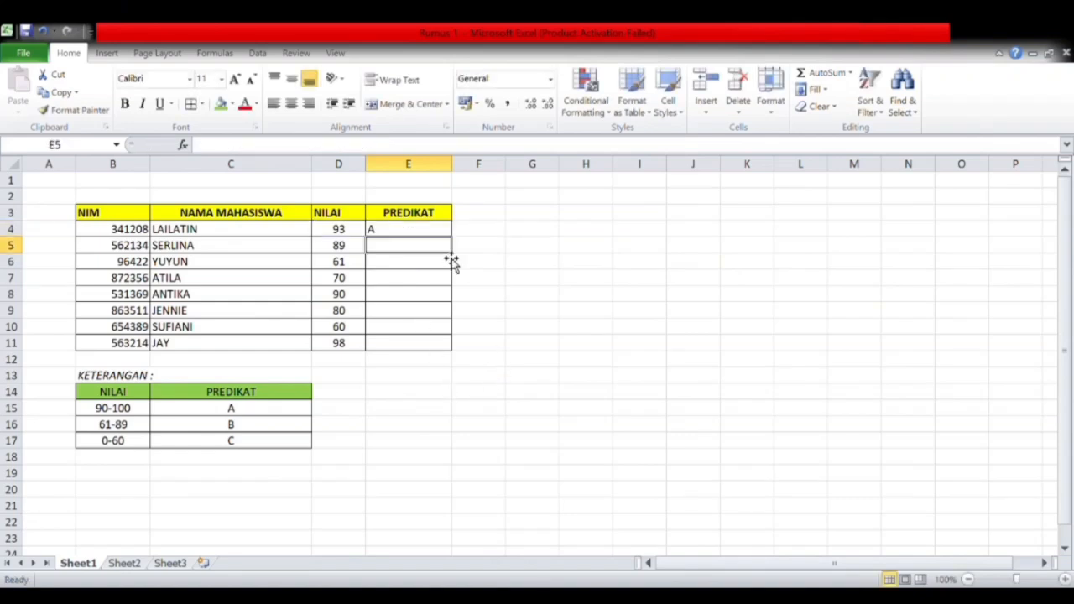
Step: Center the contents of the PREDIKAT cells E4:E11
click(434, 232)
drag(434, 231, 428, 343)
click(292, 103)
click(412, 246)
click(404, 235)
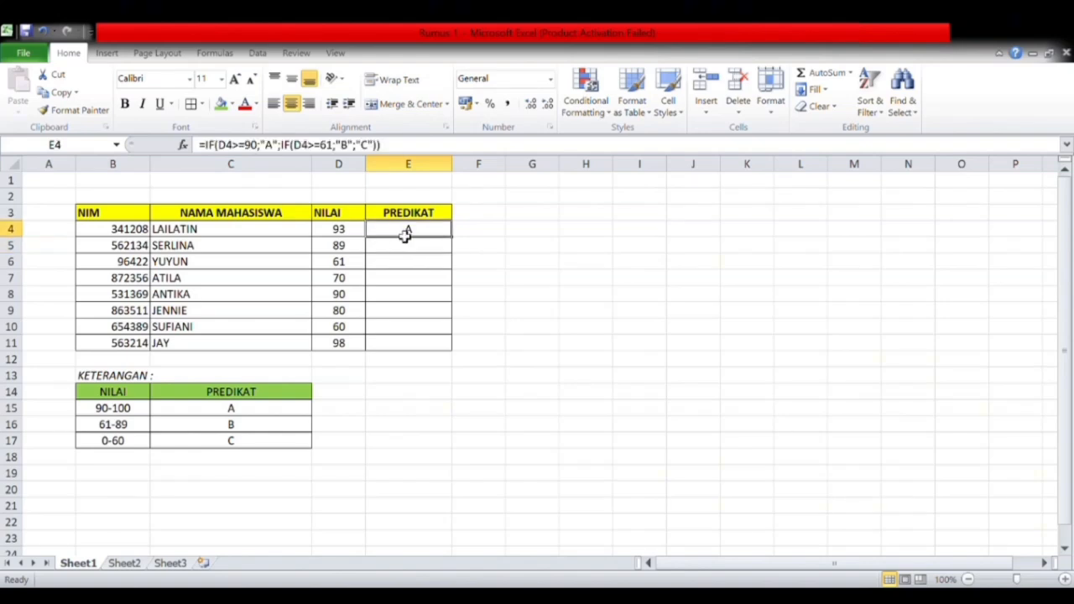
double_click(404, 235)
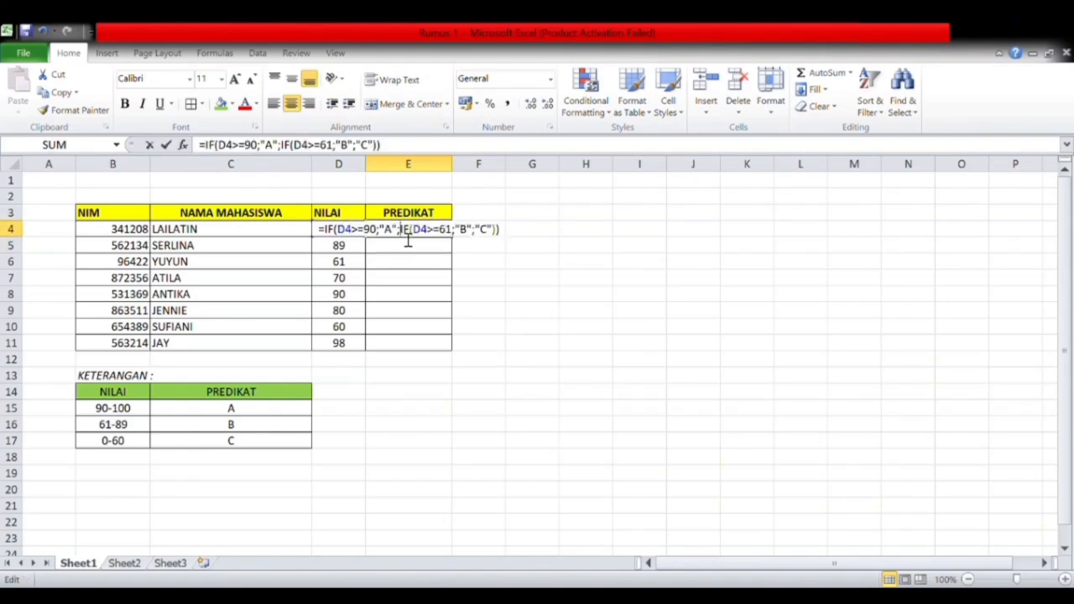
key(Return)
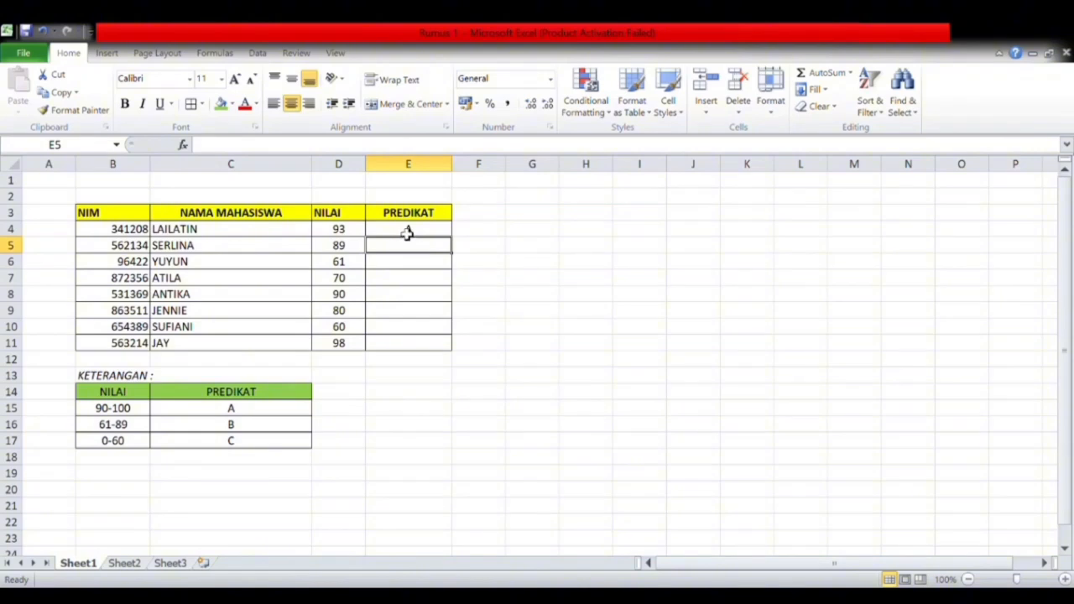
Step: Copy the PREDIKAT formula from E4 into E5:E11
click(407, 231)
key(ctrl+c)
drag(408, 247, 426, 347)
key(Return)
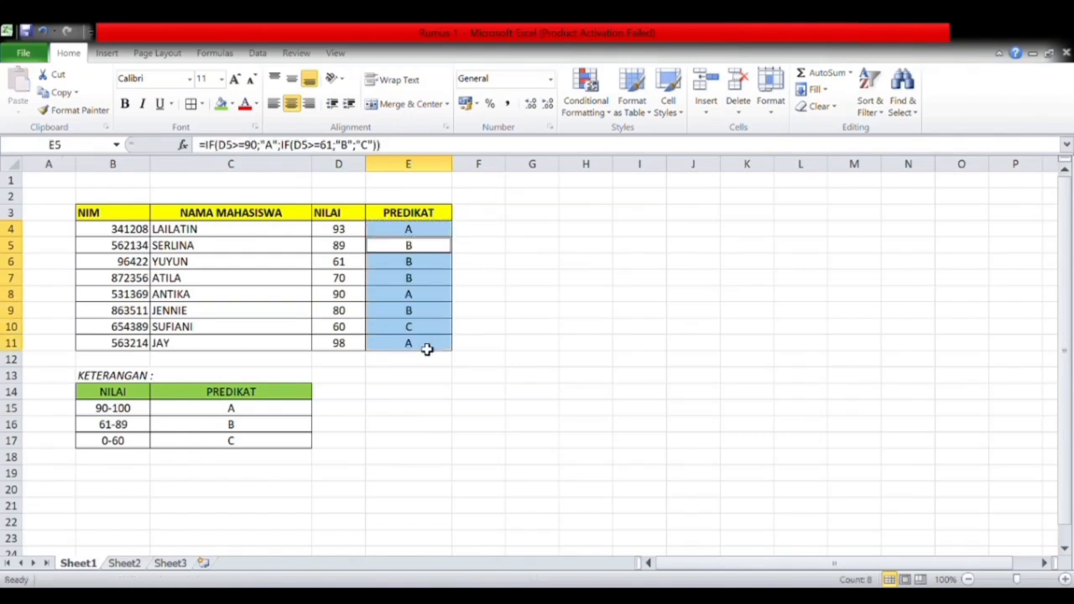
click(477, 358)
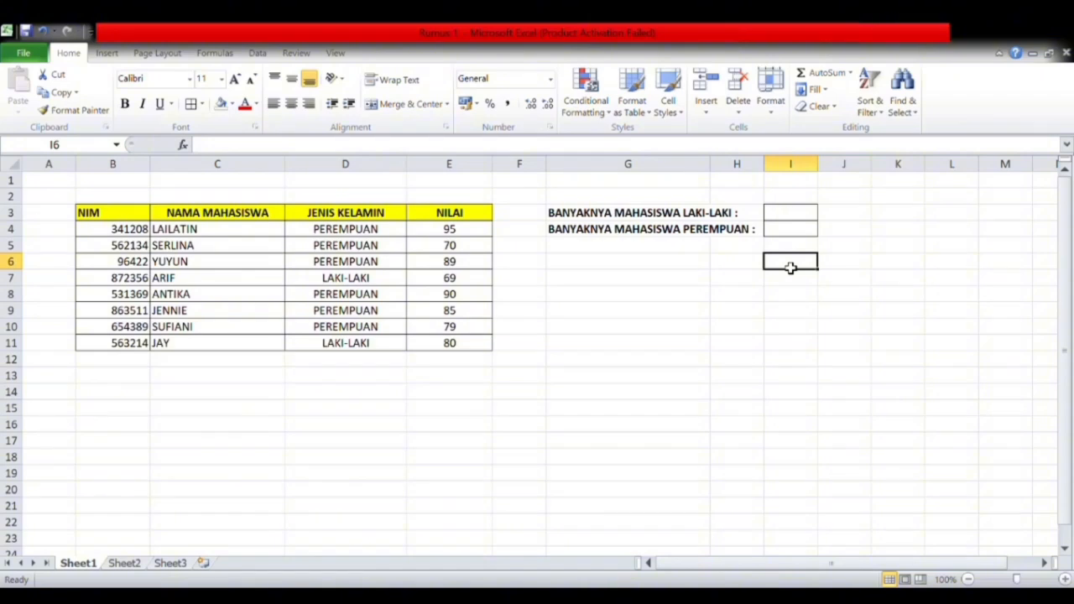
Step: Count the male students in I3 with a COUNTIF formula over D4:D11 using the criterion "LAKI-LAKI"
click(560, 217)
click(559, 233)
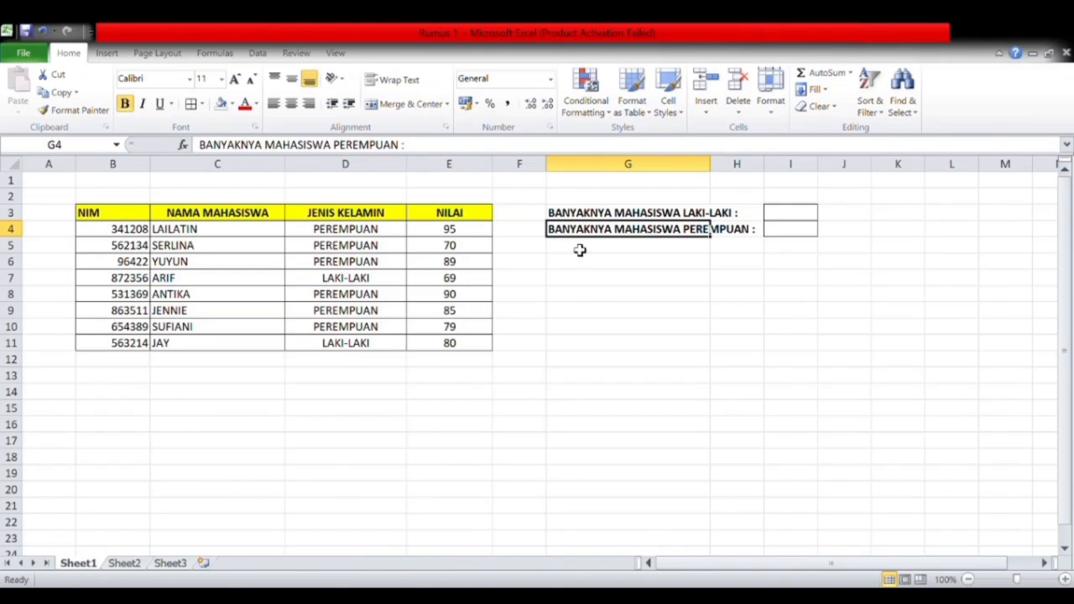
click(803, 220)
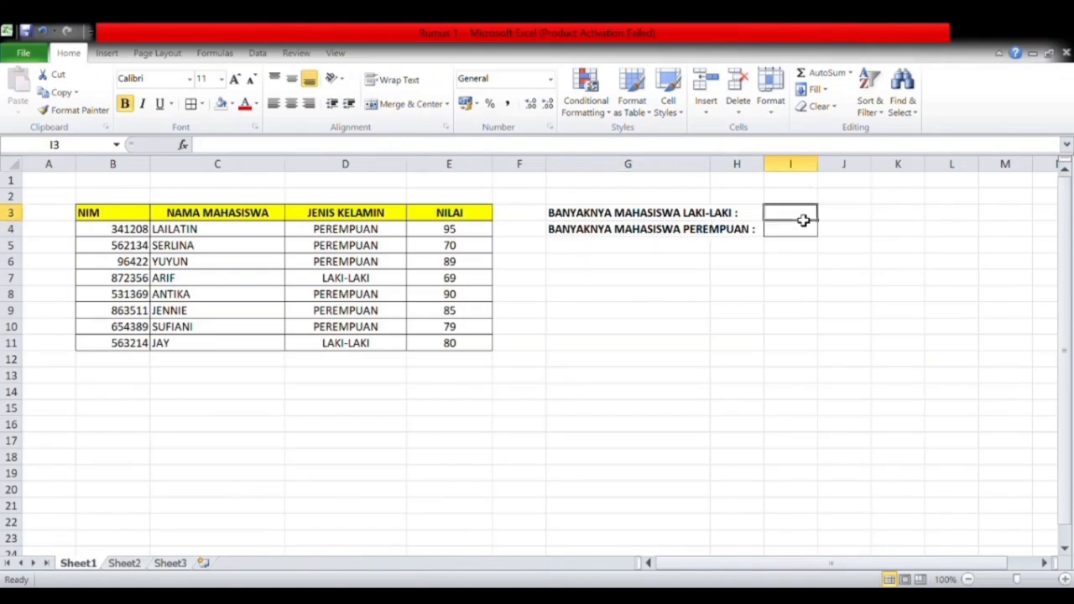
text(=COUNTIF)
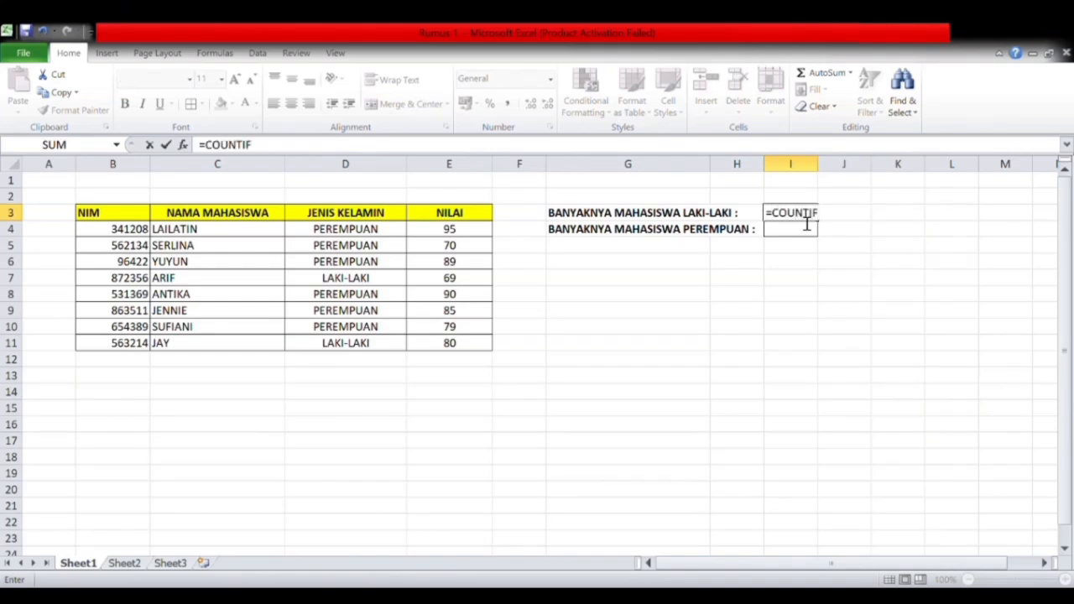
text(()
drag(325, 235, 368, 346)
text(;)
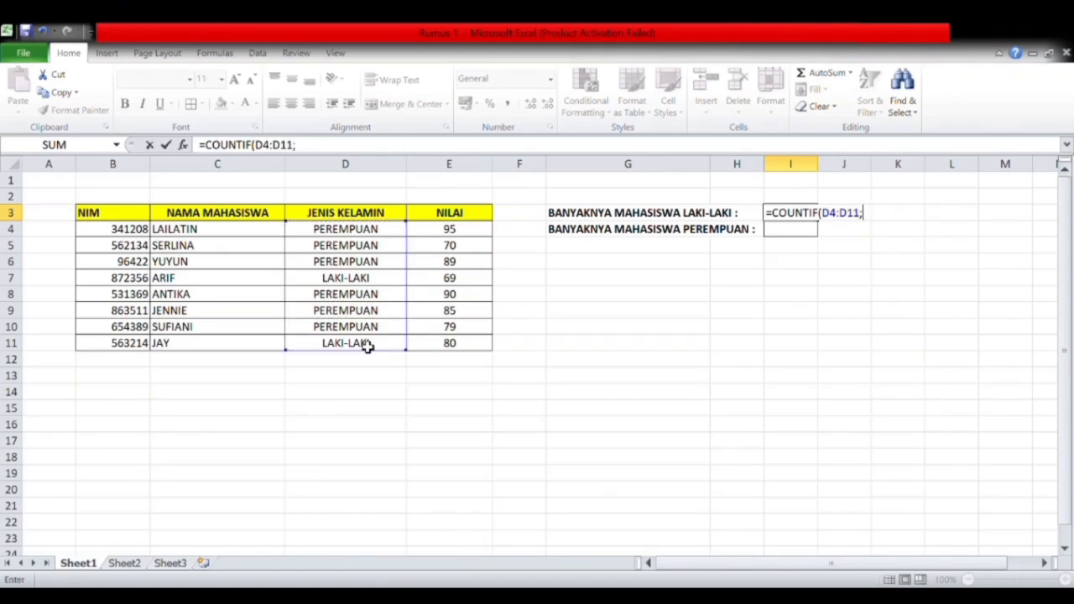
text("LAKI-LAKI")
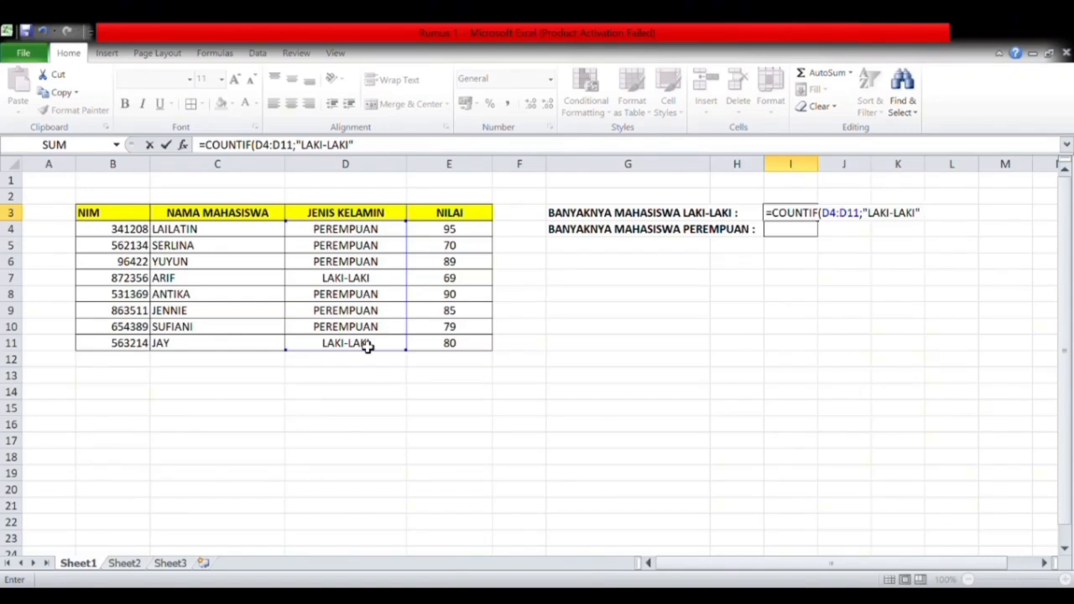
key(Return)
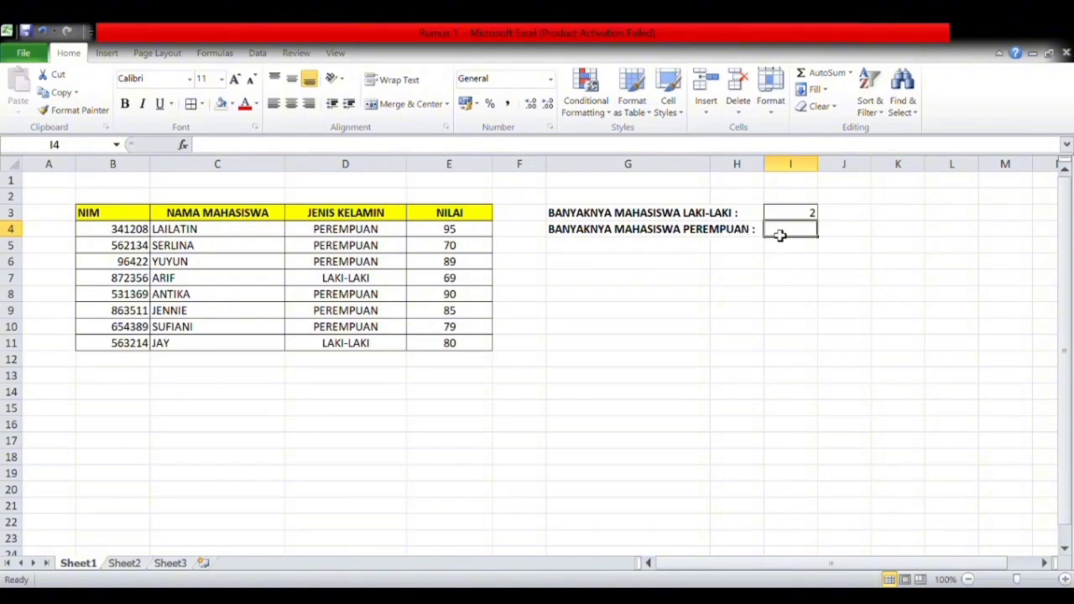
Step: Count the female students in I4 with a COUNTIF formula over D4:D11 using the criterion "PEREMPUAN"
text(=)
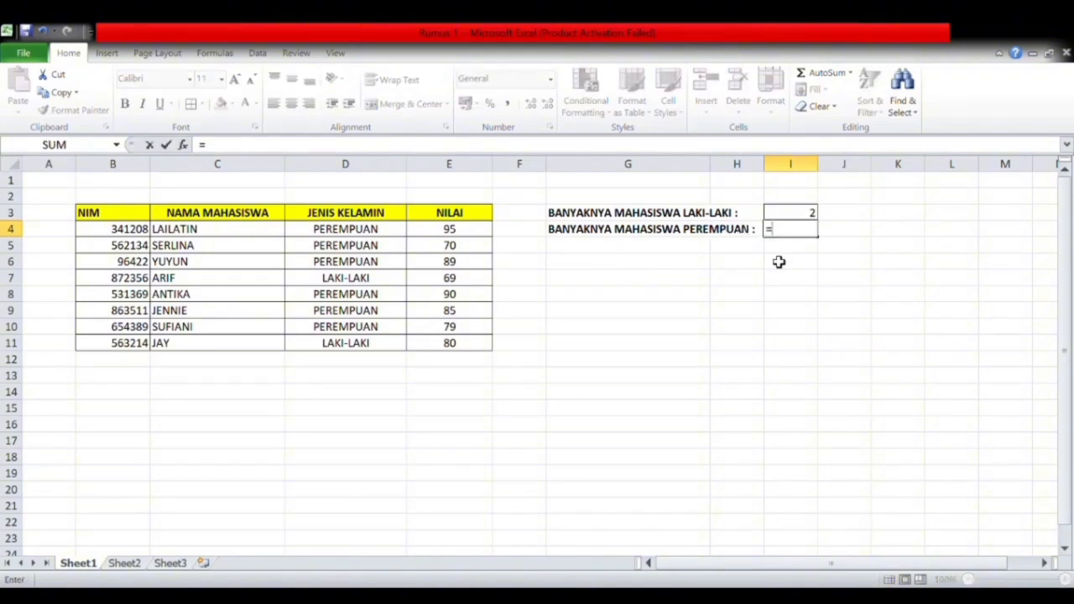
text(COUN)
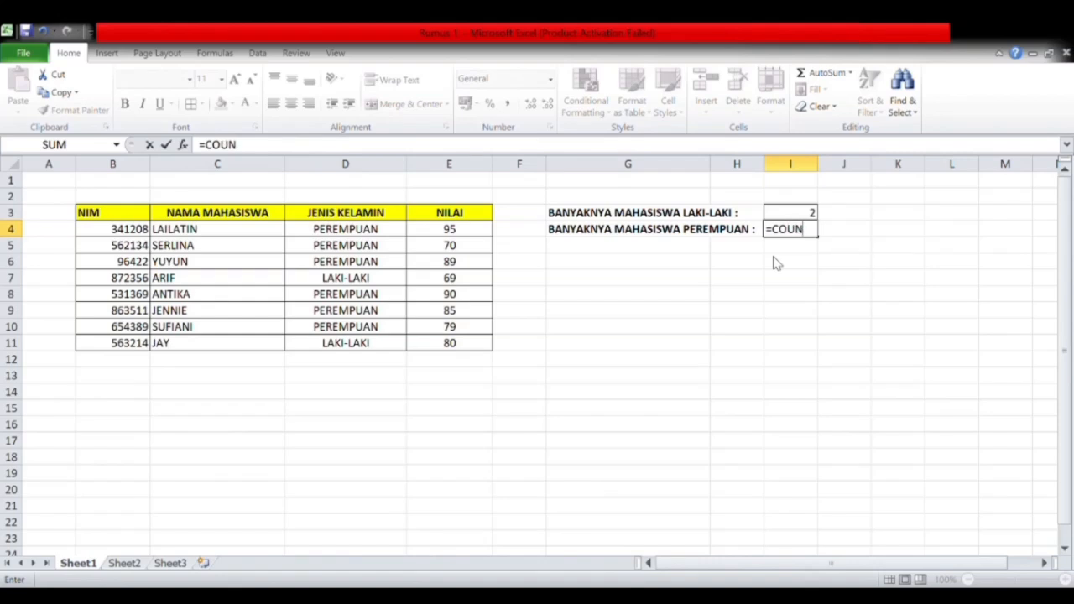
text(TIF()
drag(403, 236, 388, 350)
text(;)
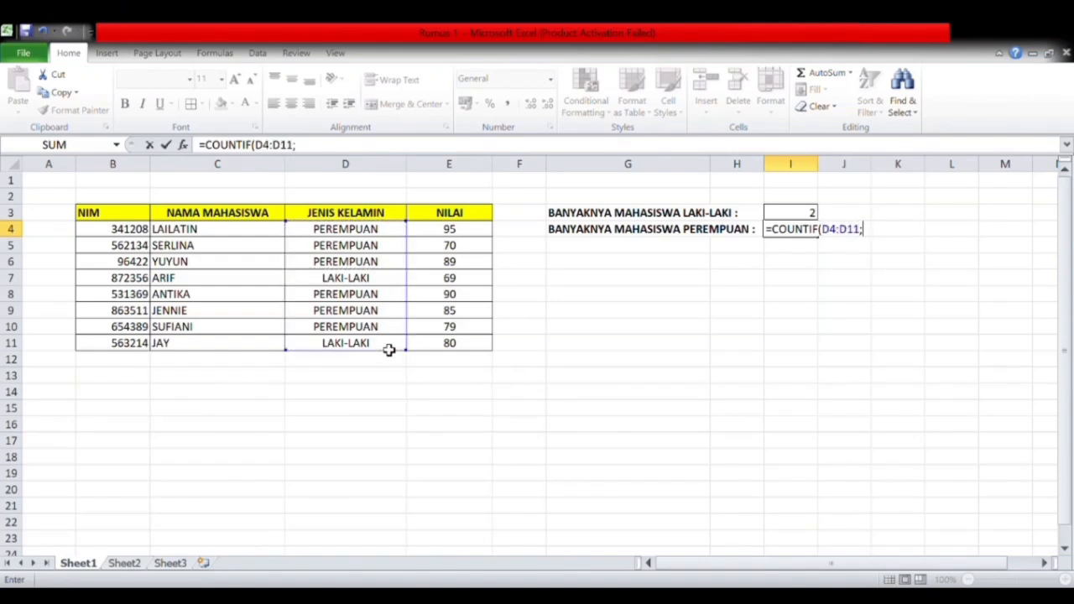
text("PE)
text(RE)
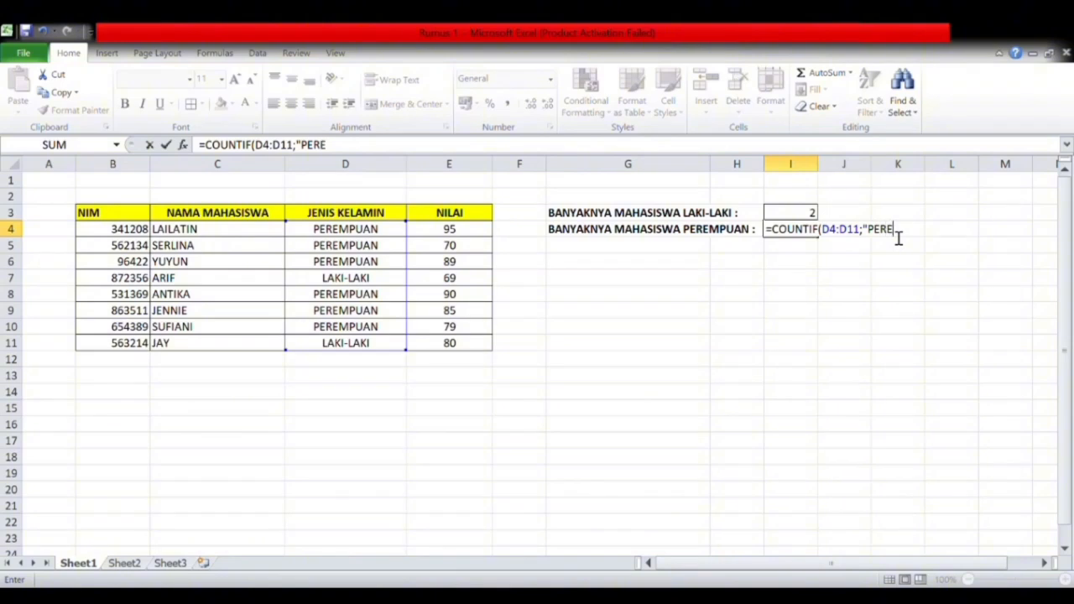
text(MPUAN)
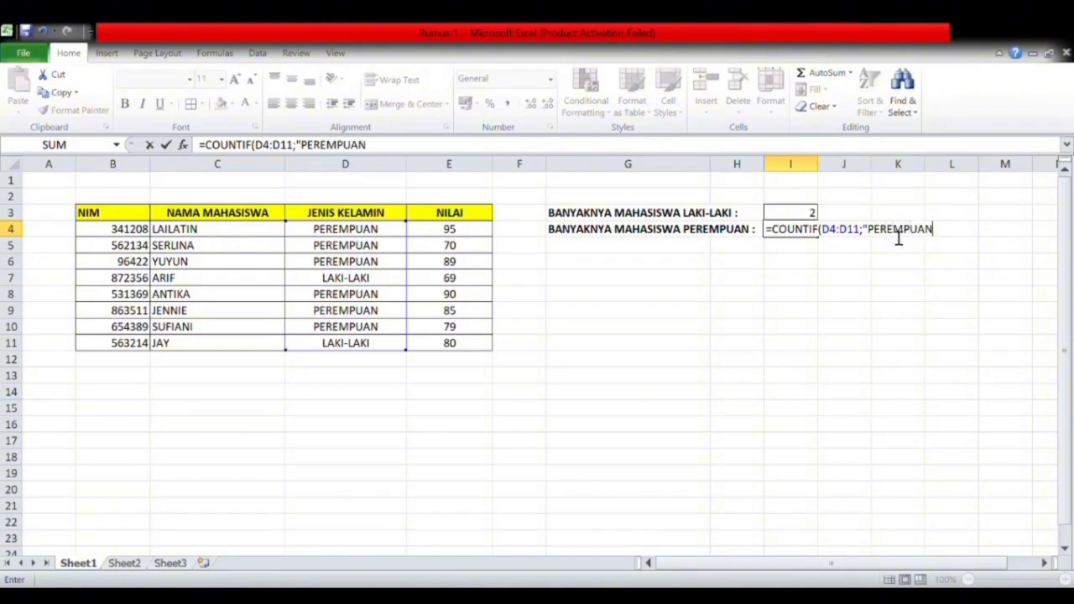
text(")
key(Return)
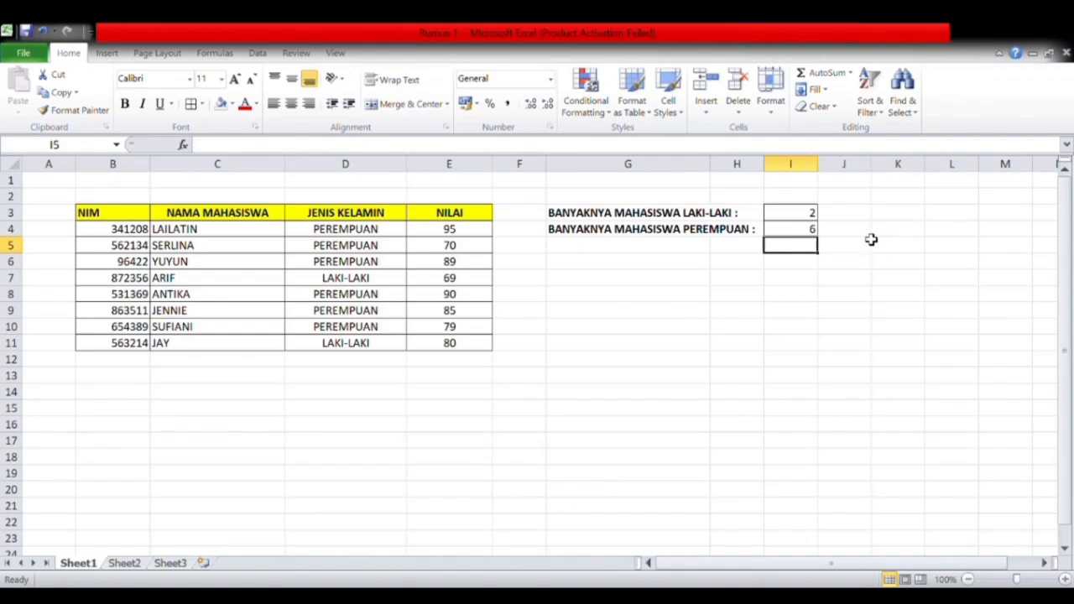
click(808, 217)
click(803, 234)
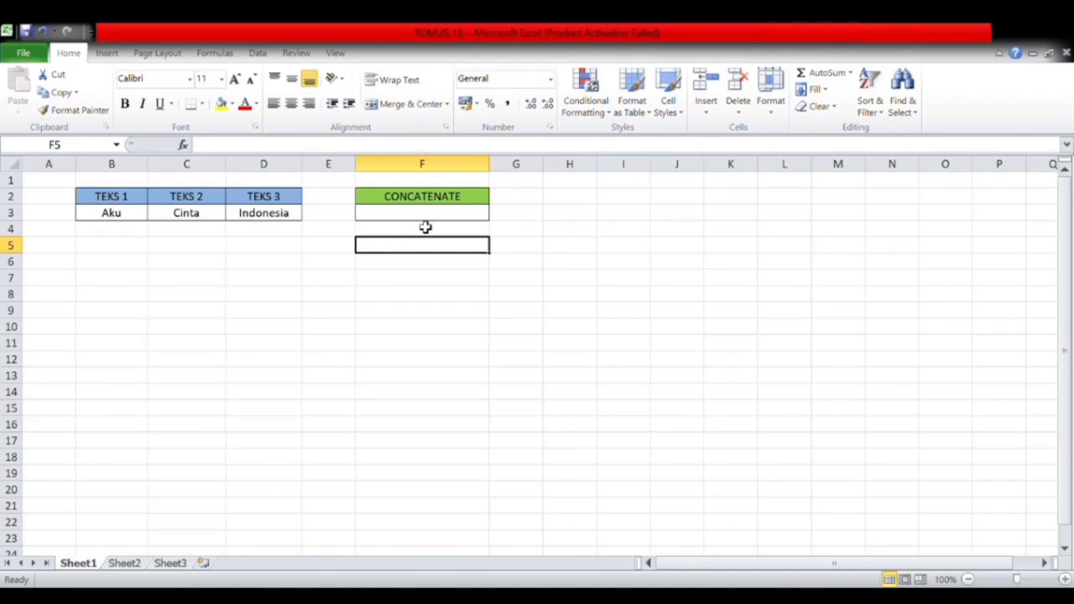
Step: Join the texts of B3, C3 and D3 in F3 with a CONCATENATE formula, using semicolons as separators
click(378, 219)
text(=)
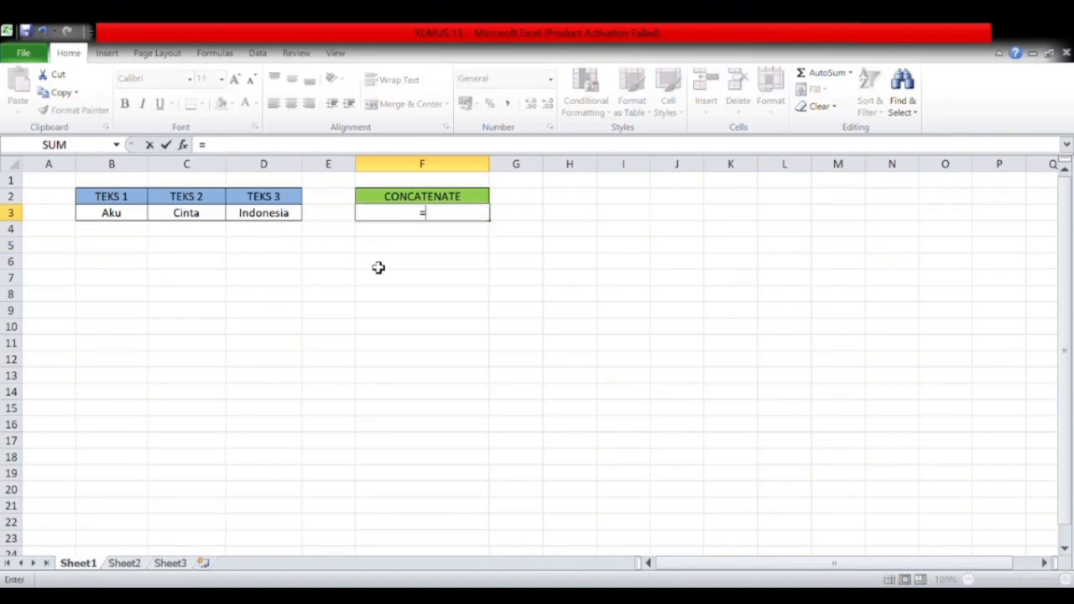
text(concatenate)
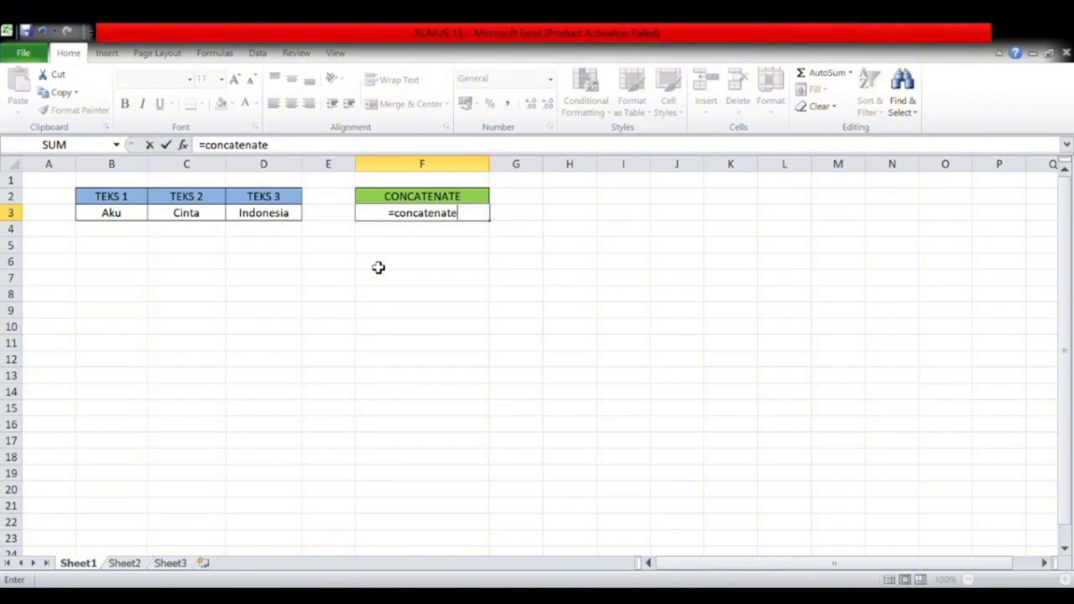
text(()
click(113, 220)
text(;)
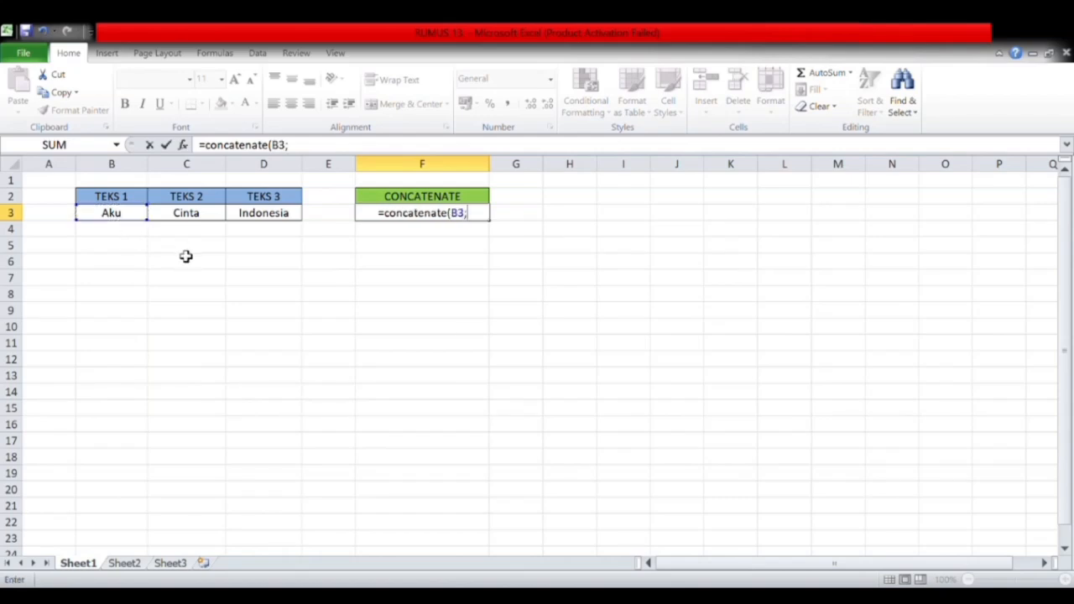
text(;)
click(250, 218)
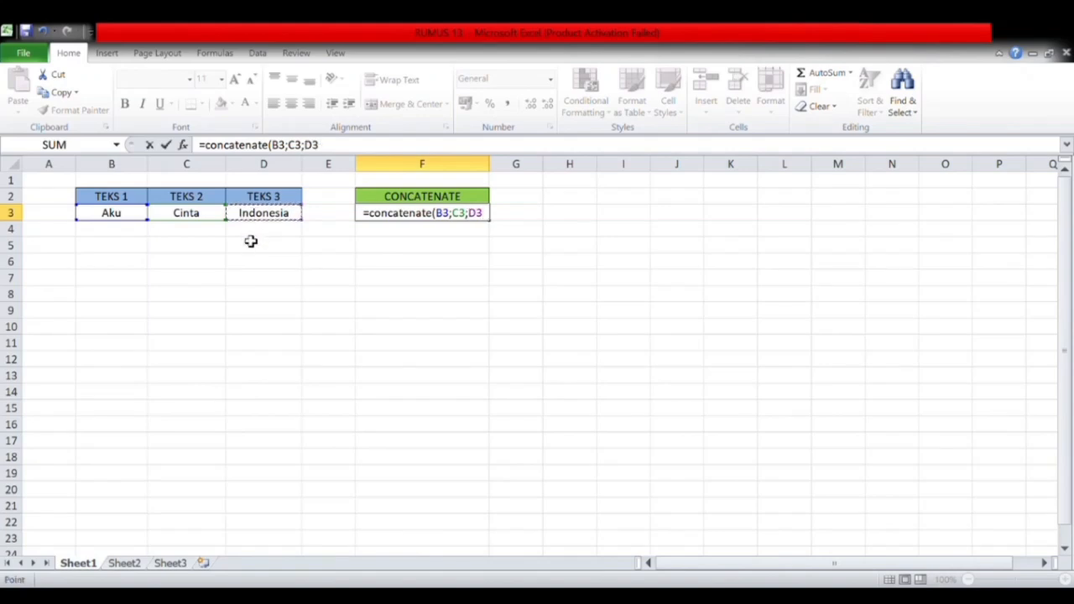
key(Return)
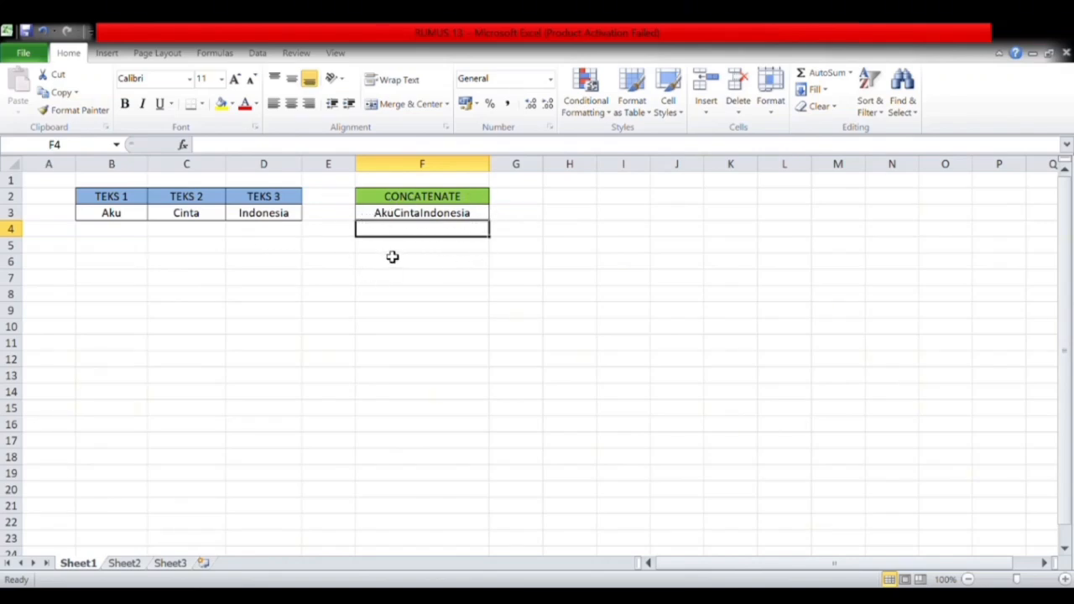
Step: Add a " " argument between B3 and C3 and between C3 and D3 in the F3 CONCATENATE formula
click(399, 217)
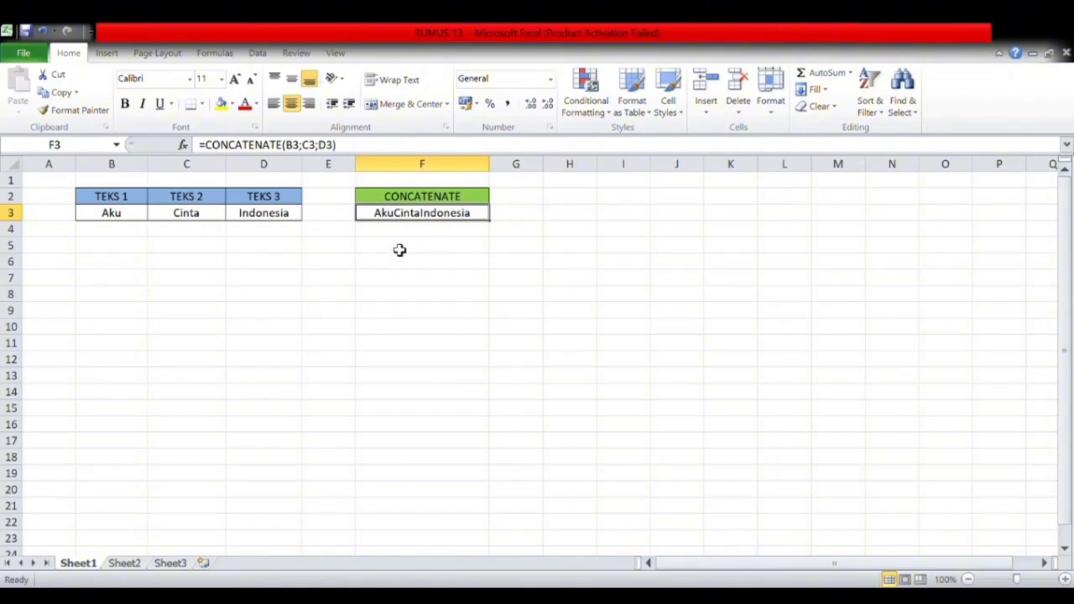
click(309, 147)
text(")
text( ")
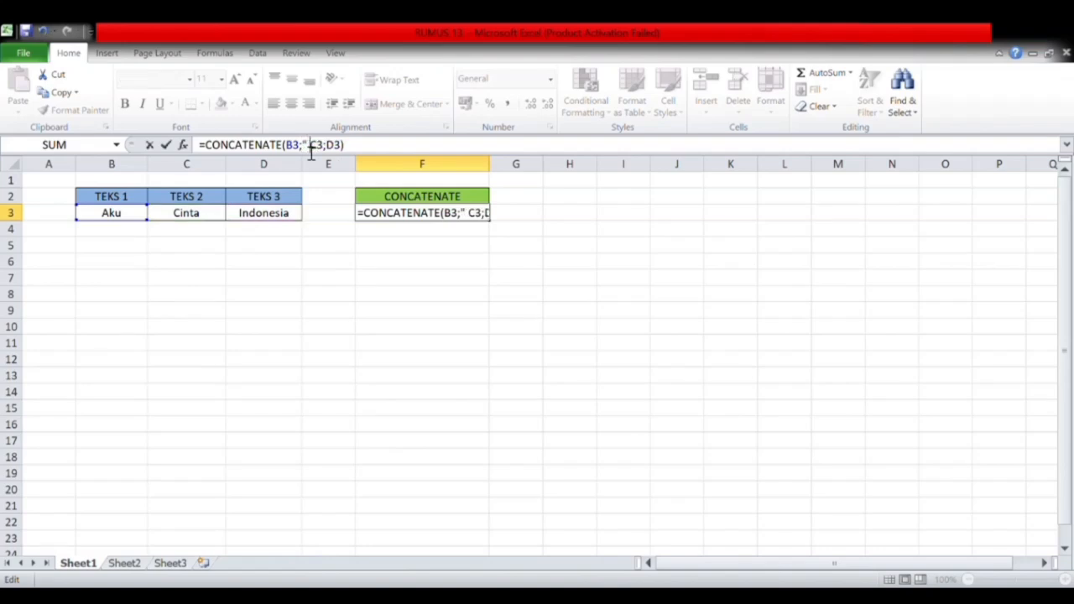
text(;)
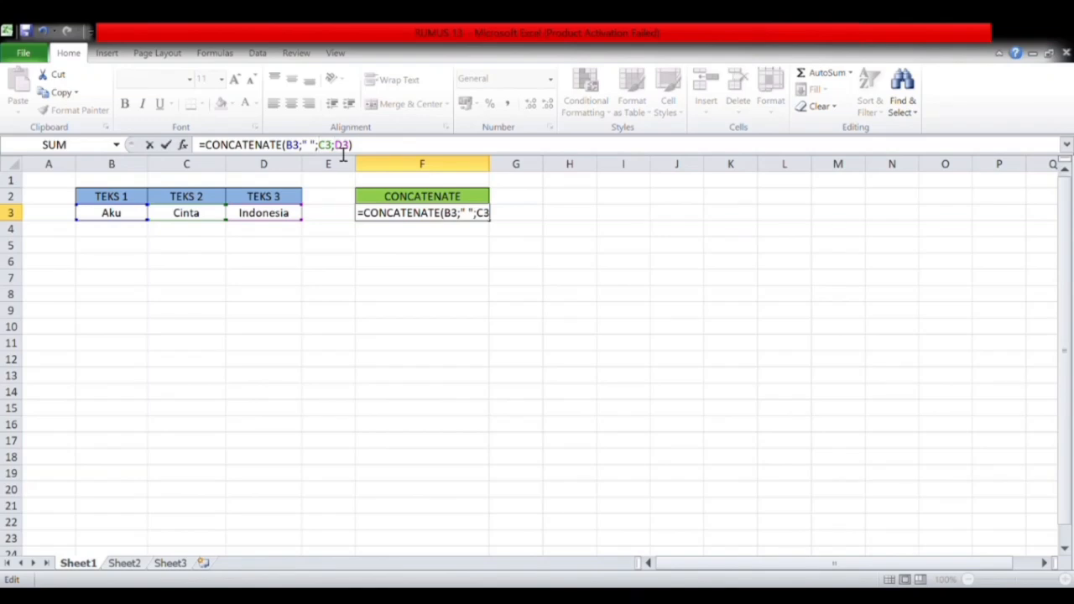
text(")
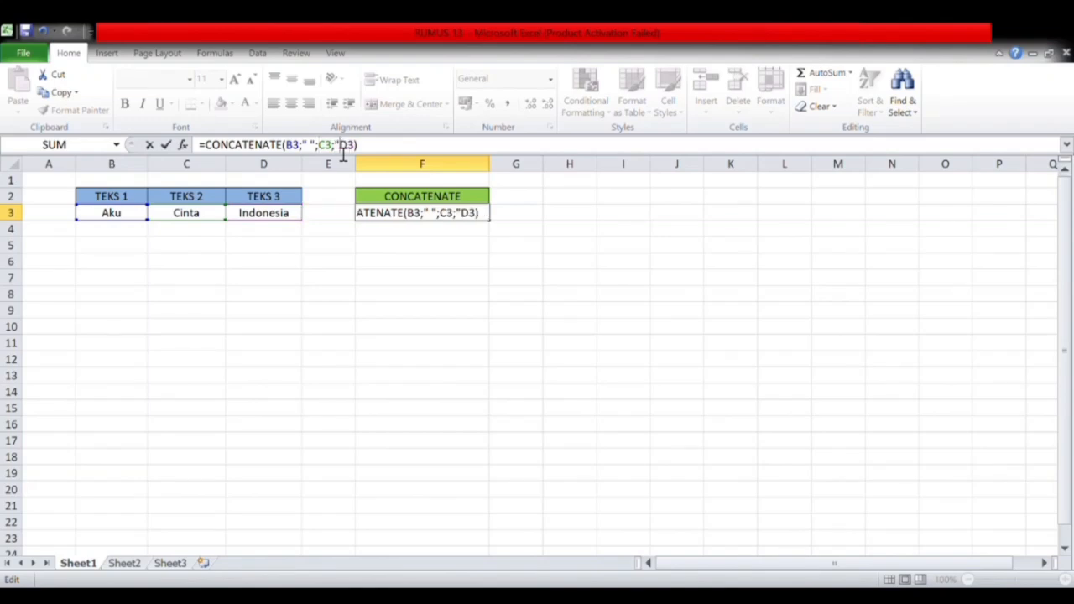
text( ";)
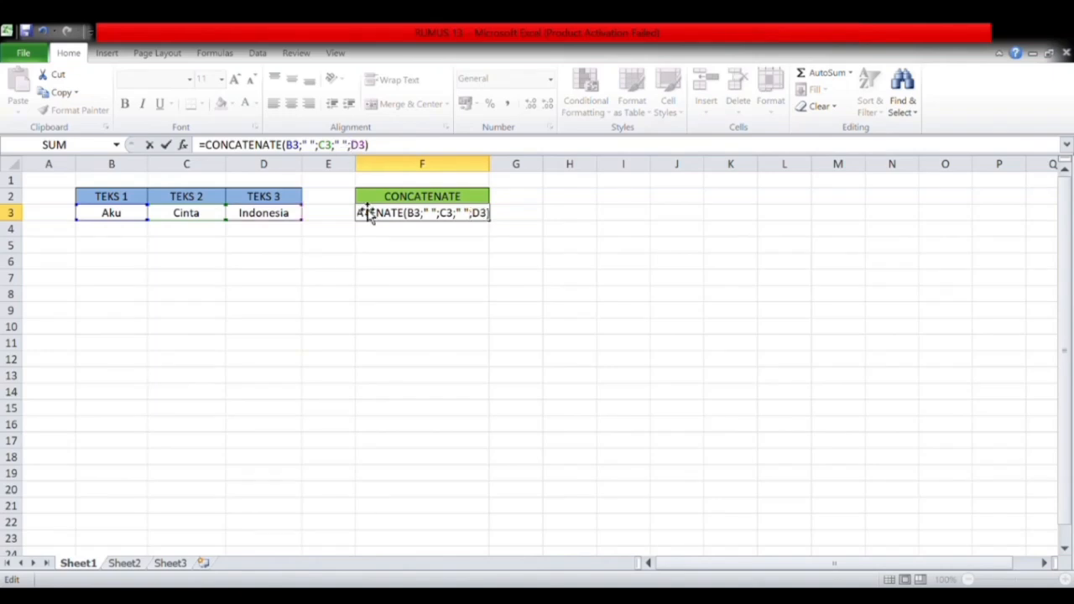
key(Return)
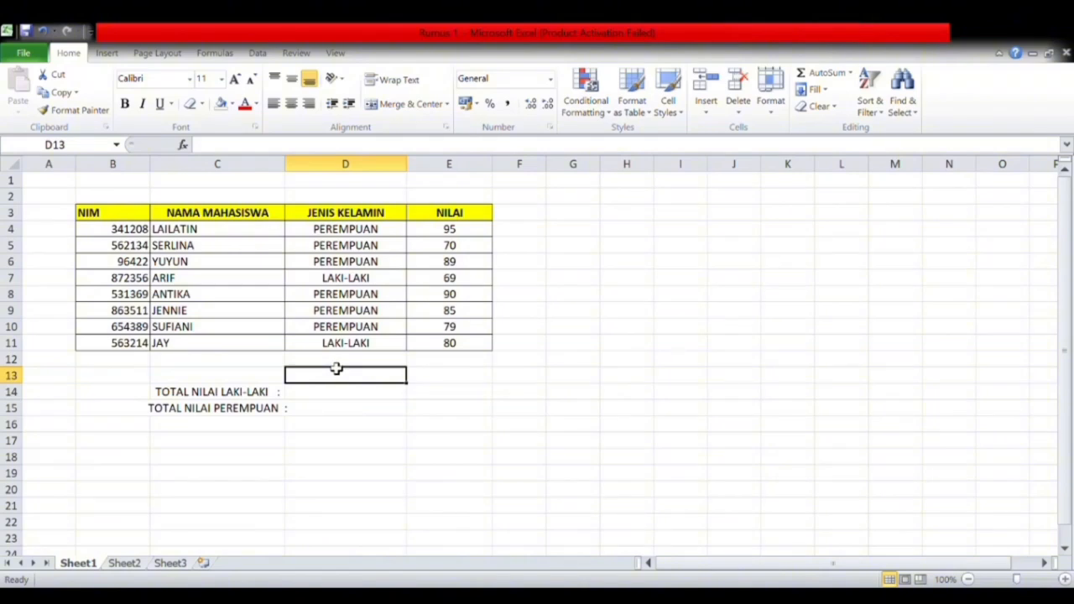
Step: Total the male students' grades in D14 with a SUMIF formula using range D4:D11, criterion "LAKI-LAKI" and sum range E4:E11
click(331, 406)
click(333, 398)
text(=)
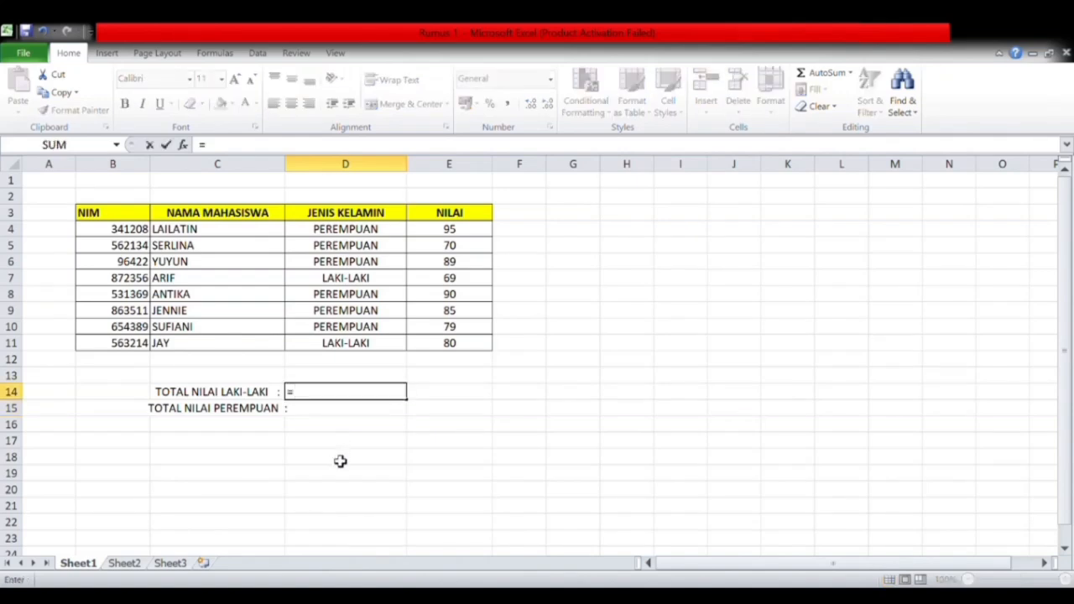
text(SUMIF()
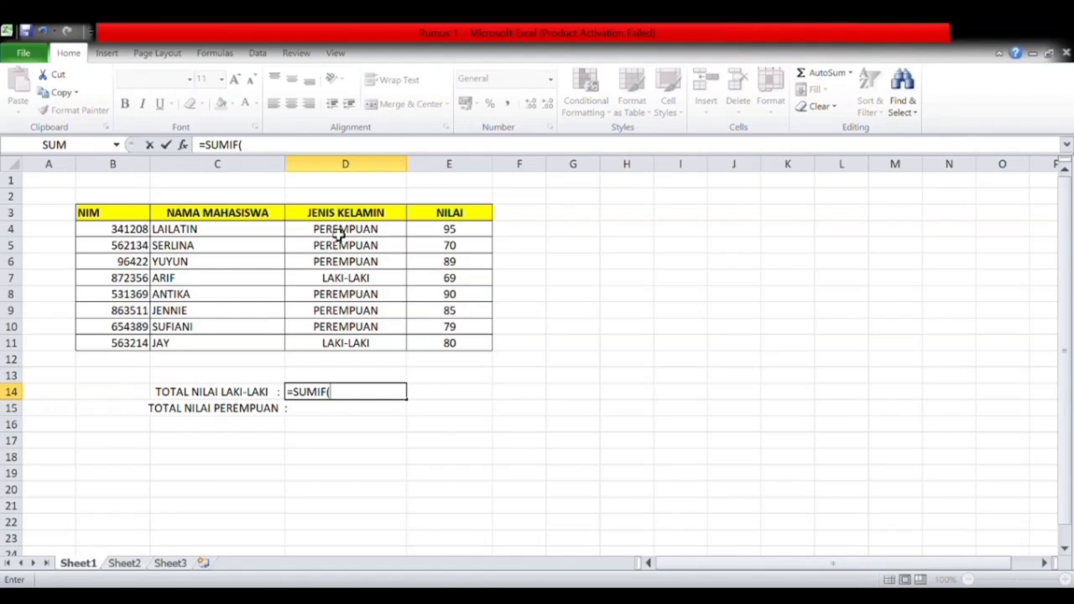
drag(340, 235, 352, 344)
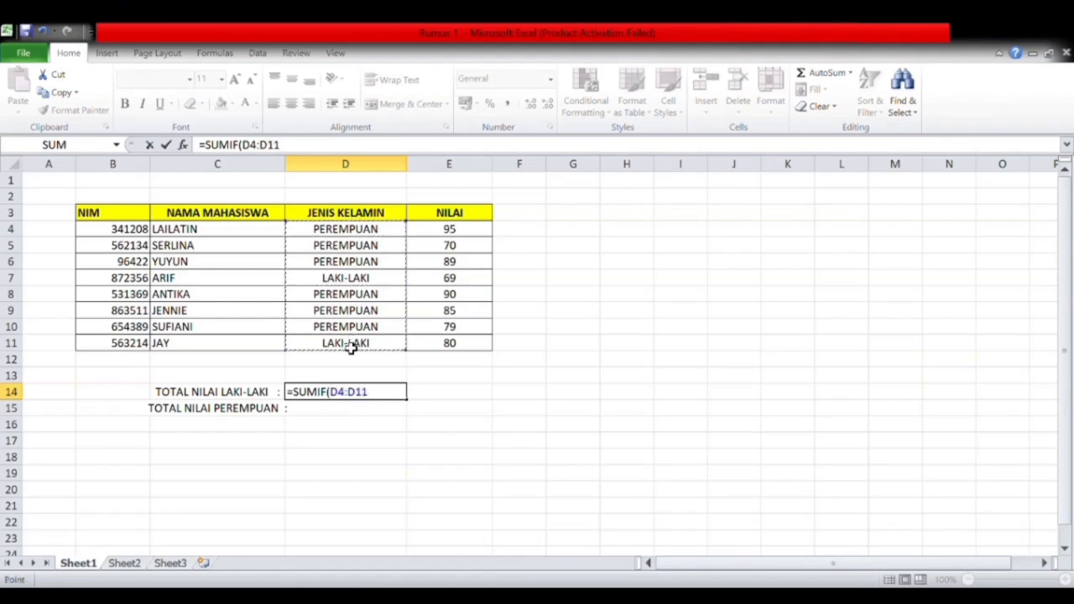
text(;)
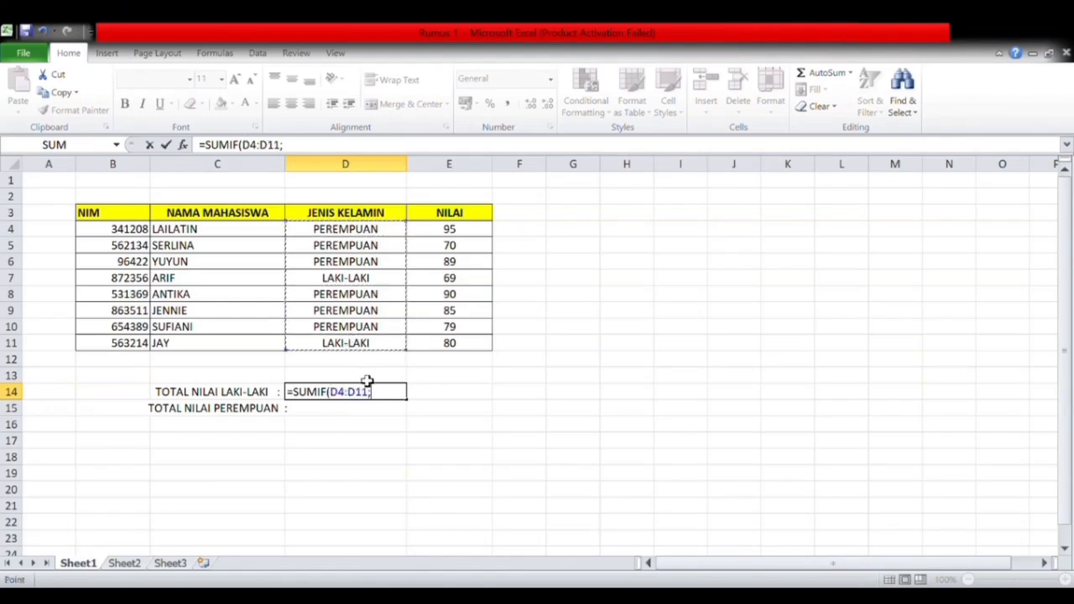
text("LAKI-LAKI")
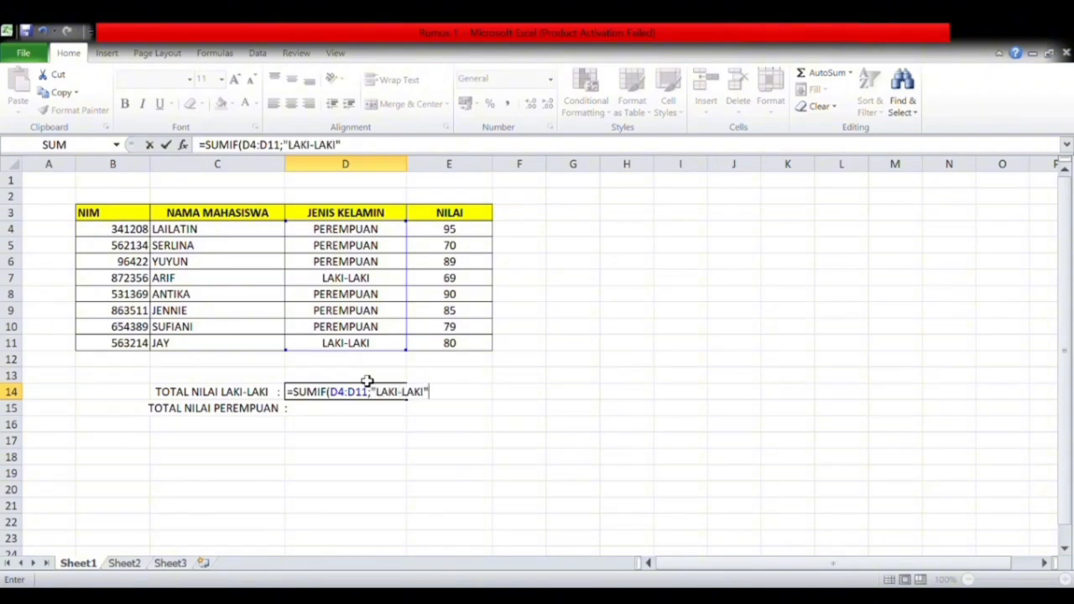
text(;)
drag(472, 231, 461, 354)
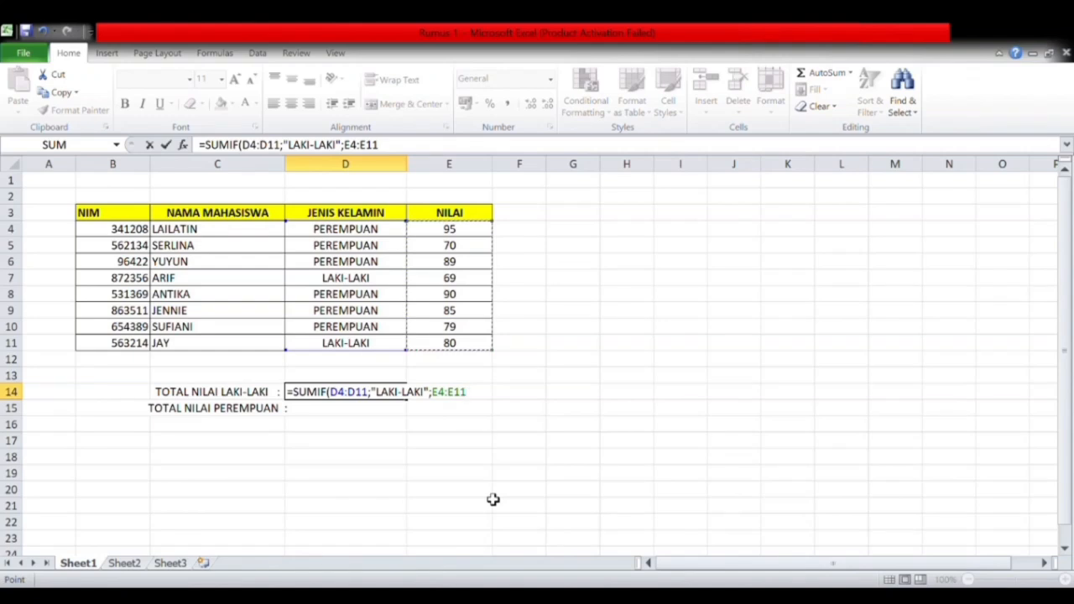
key(Return)
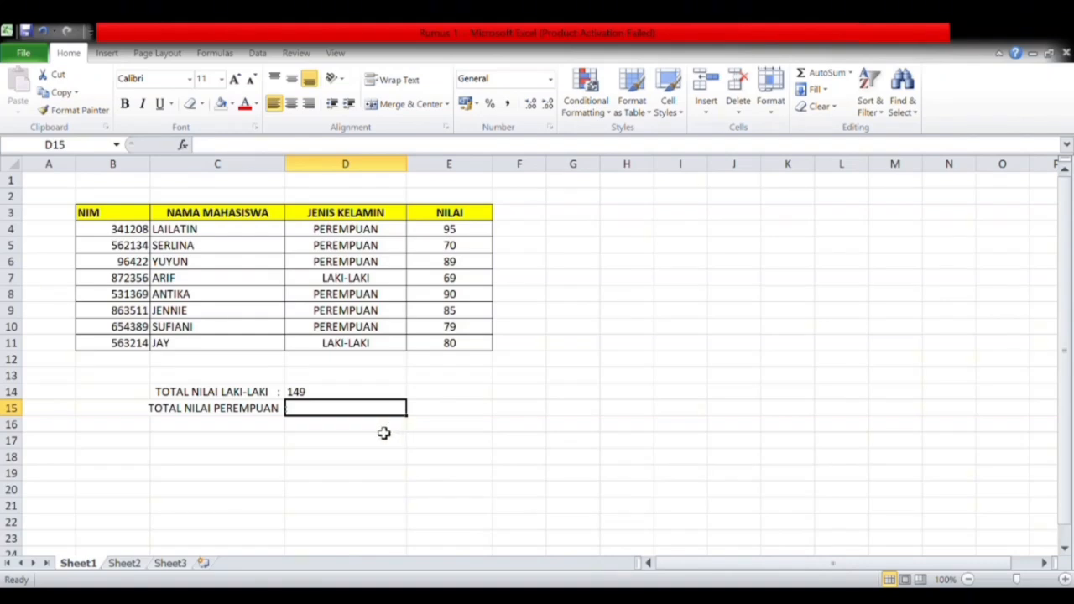
Step: Total the female students' grades in D15 with a SUMIF formula using range D4:D11, criterion "PEREMPUAN" and sum range E4:E11
text(=SUMIF)
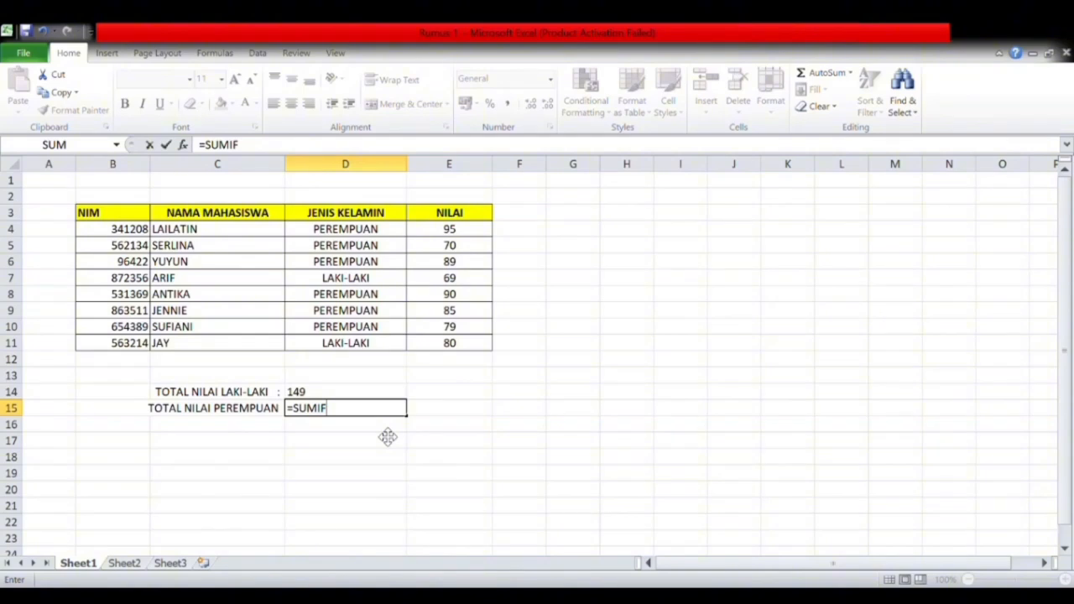
text(()
drag(310, 234, 333, 349)
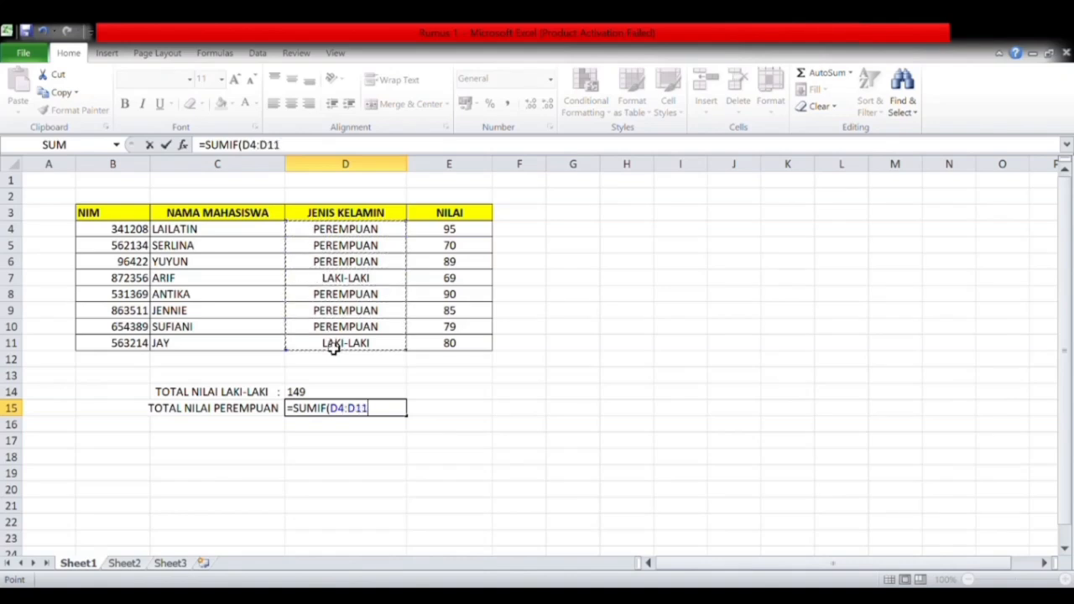
text(;"PE)
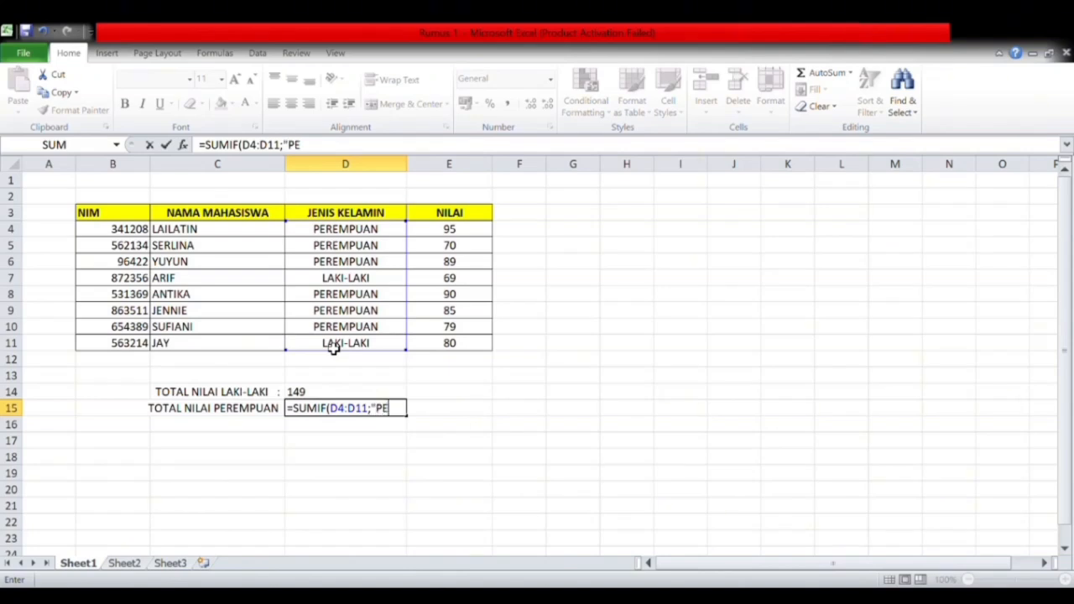
text(REMP)
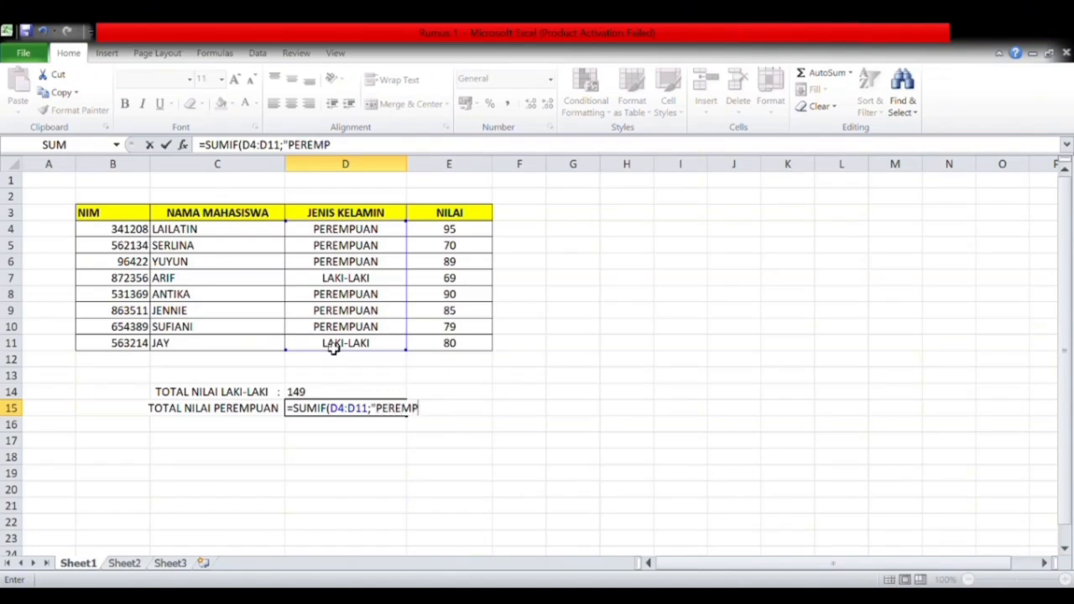
text(UAN";)
drag(430, 234, 451, 344)
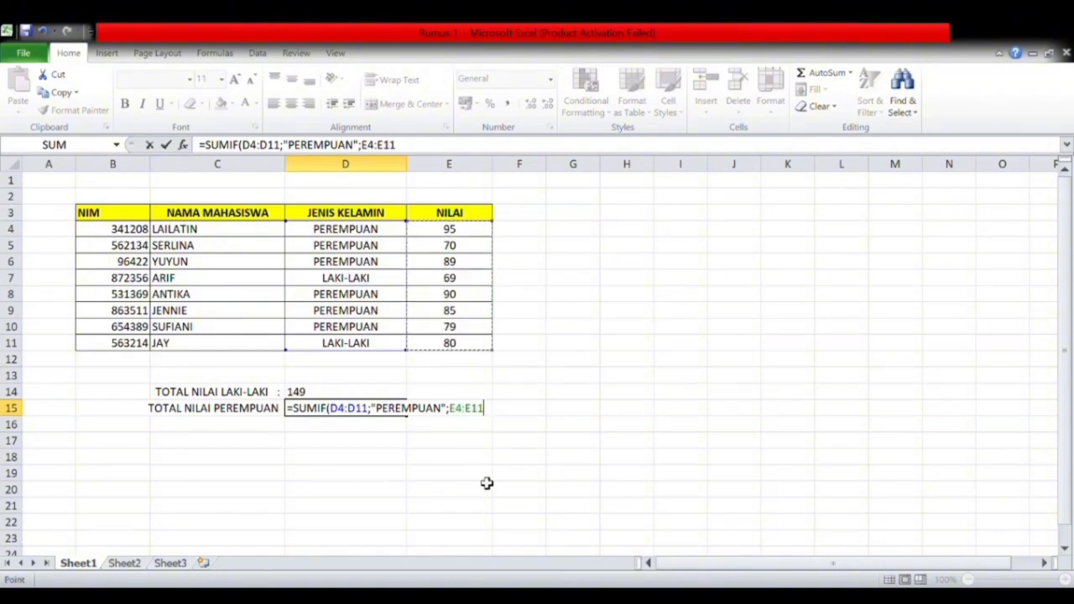
key(Return)
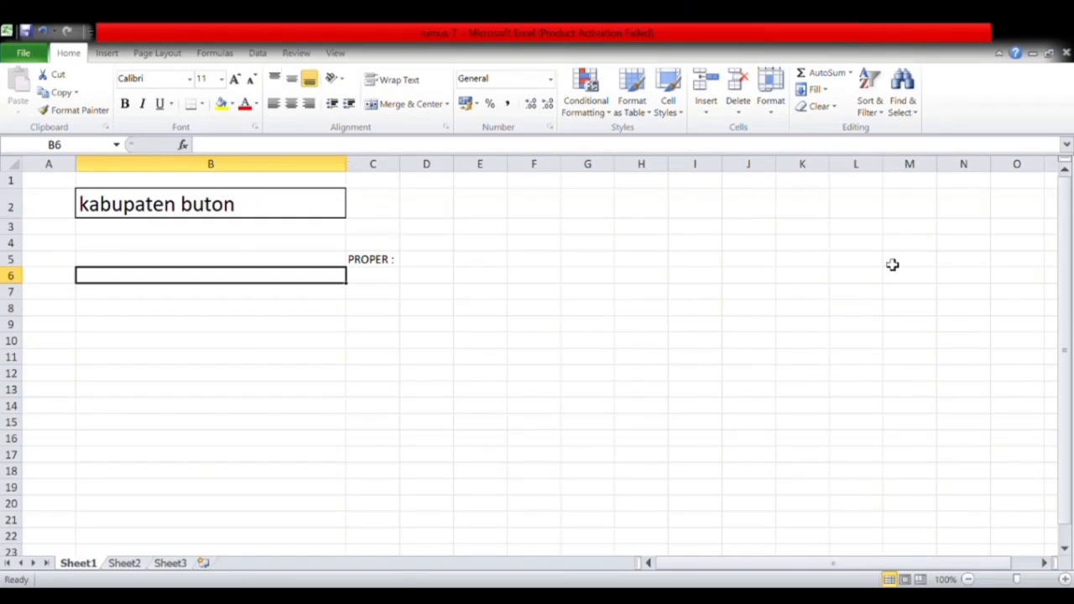
Step: Capitalize each word of the B2 text in D5 with a PROPER formula
click(440, 262)
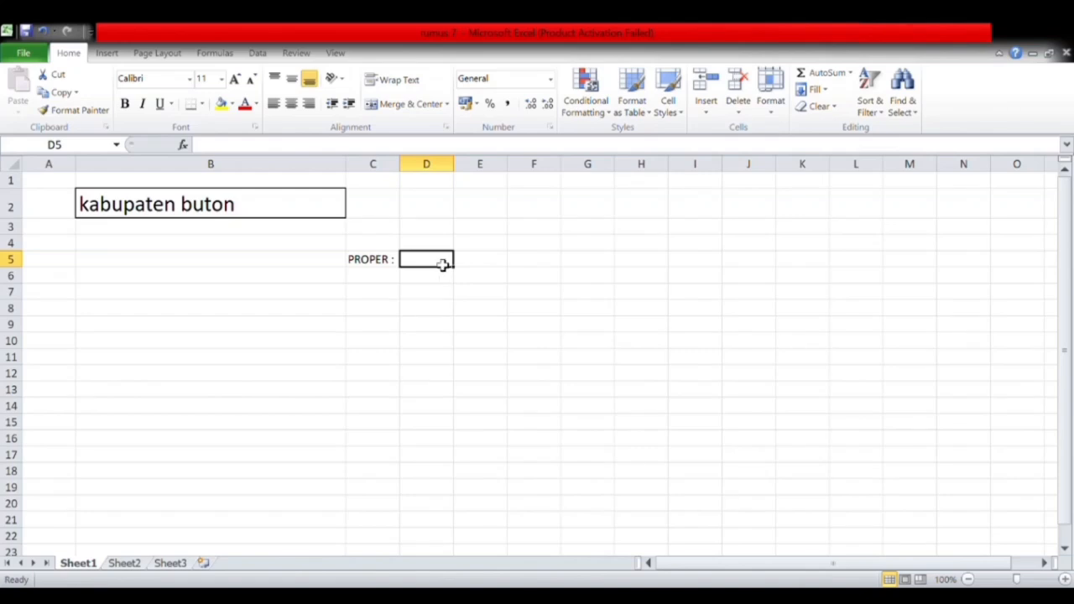
text(=)
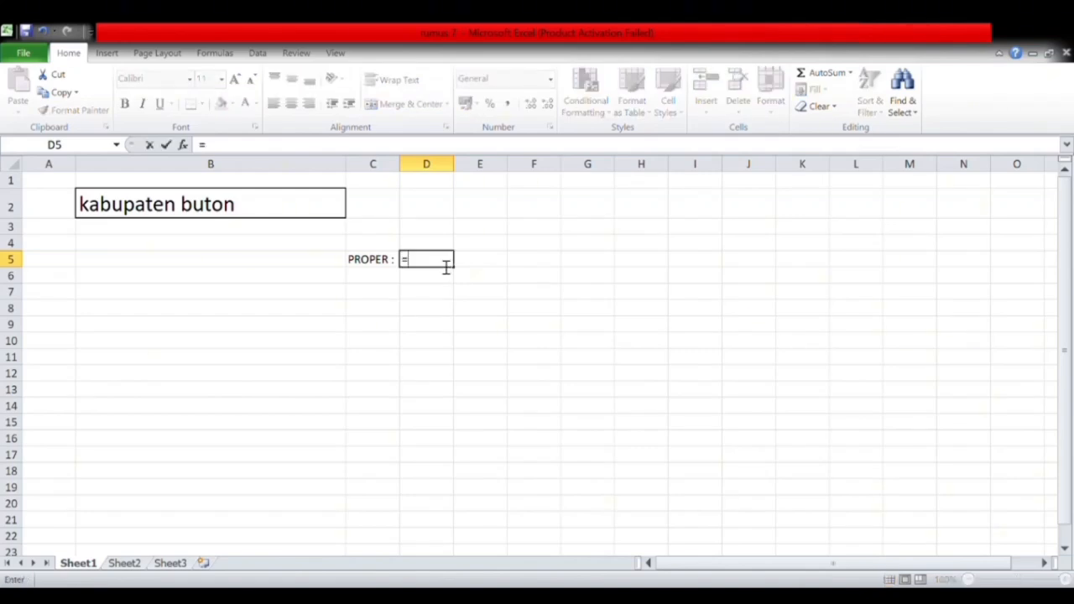
text(proper)
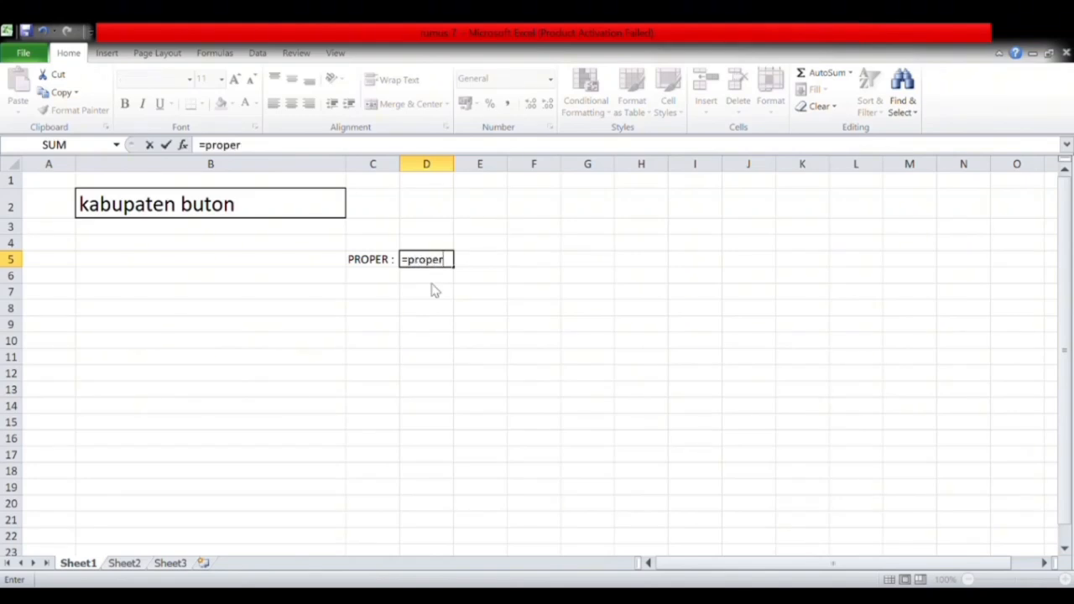
text(()
click(290, 211)
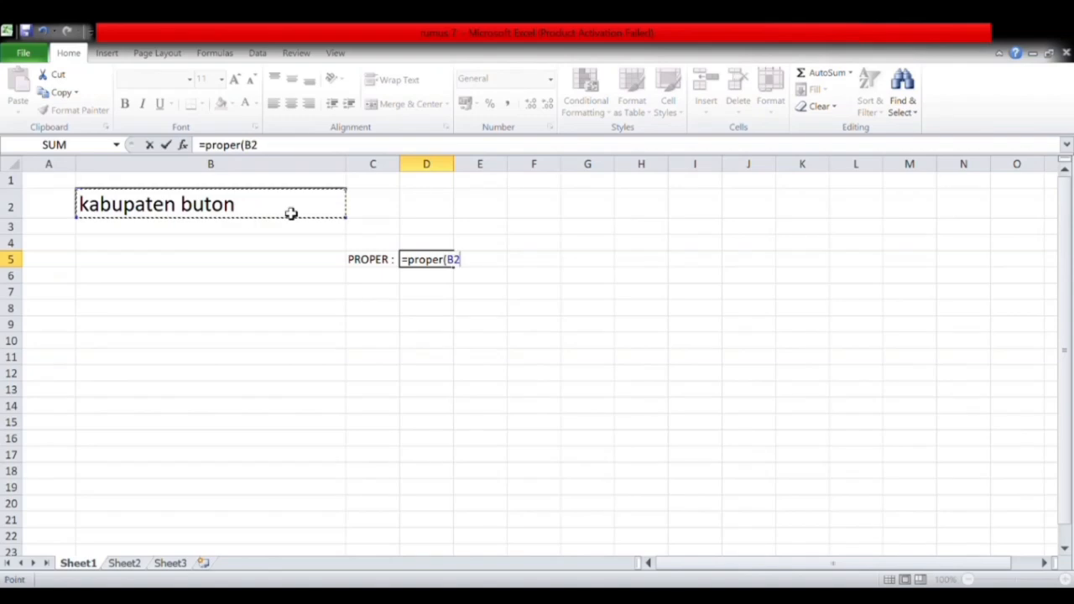
key(Return)
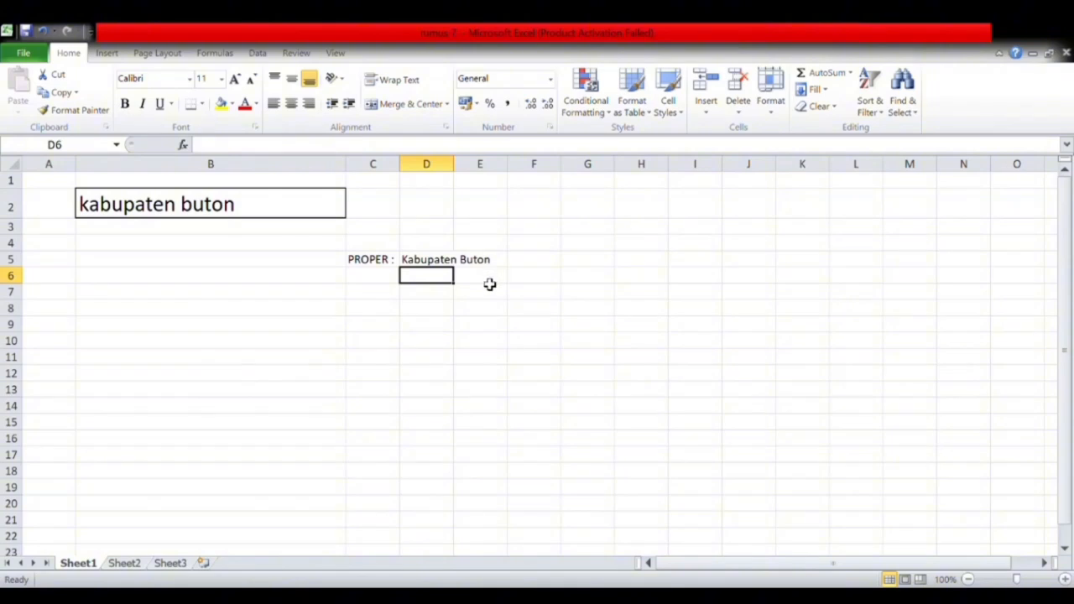
click(471, 324)
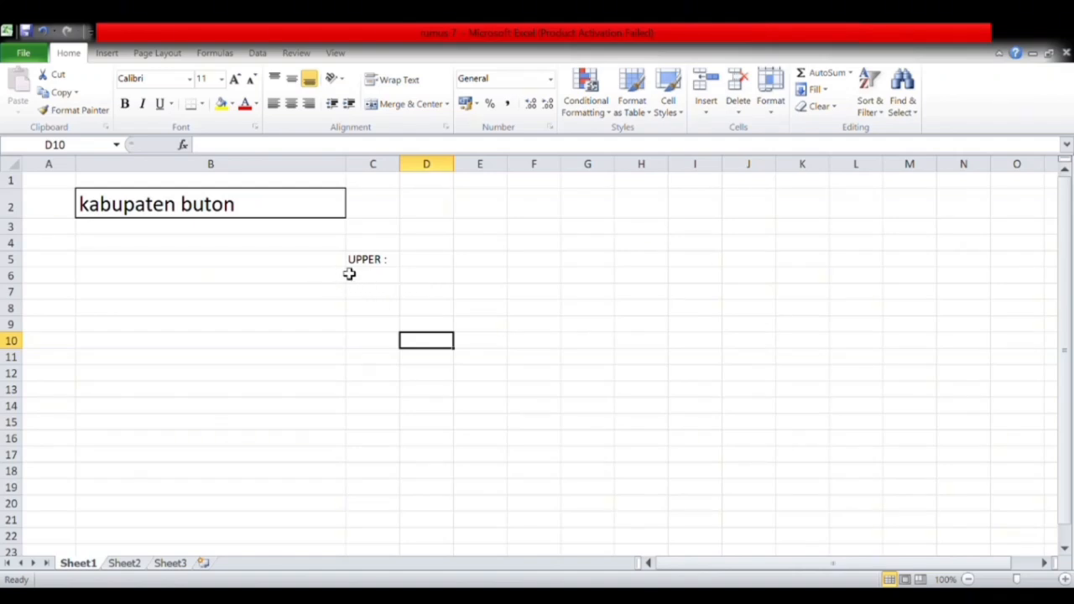
Step: Convert the B2 text to uppercase in D5 with an UPPER formula
click(420, 265)
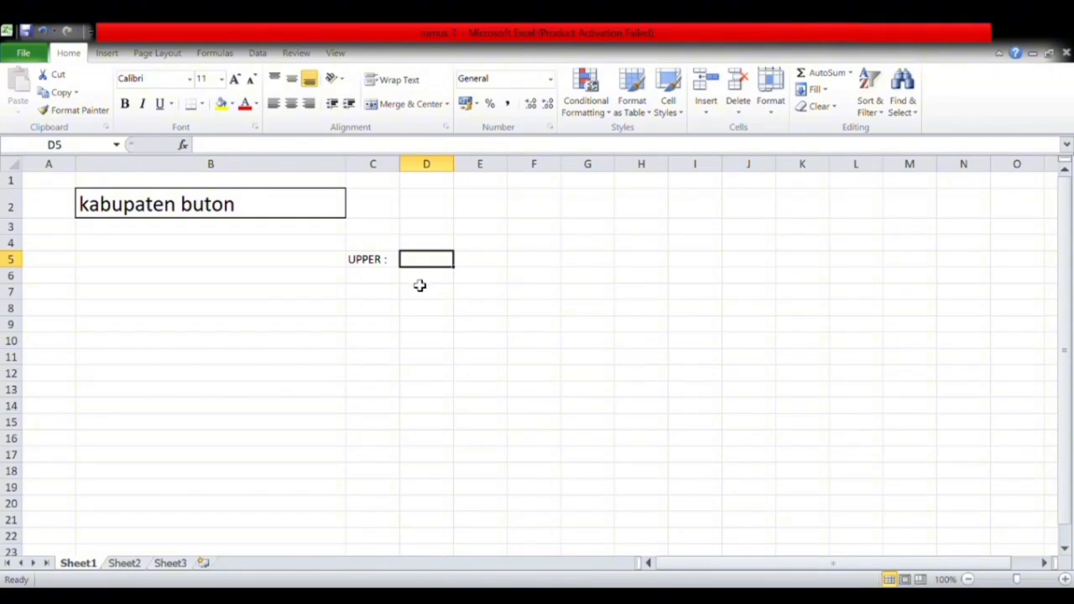
text(=U)
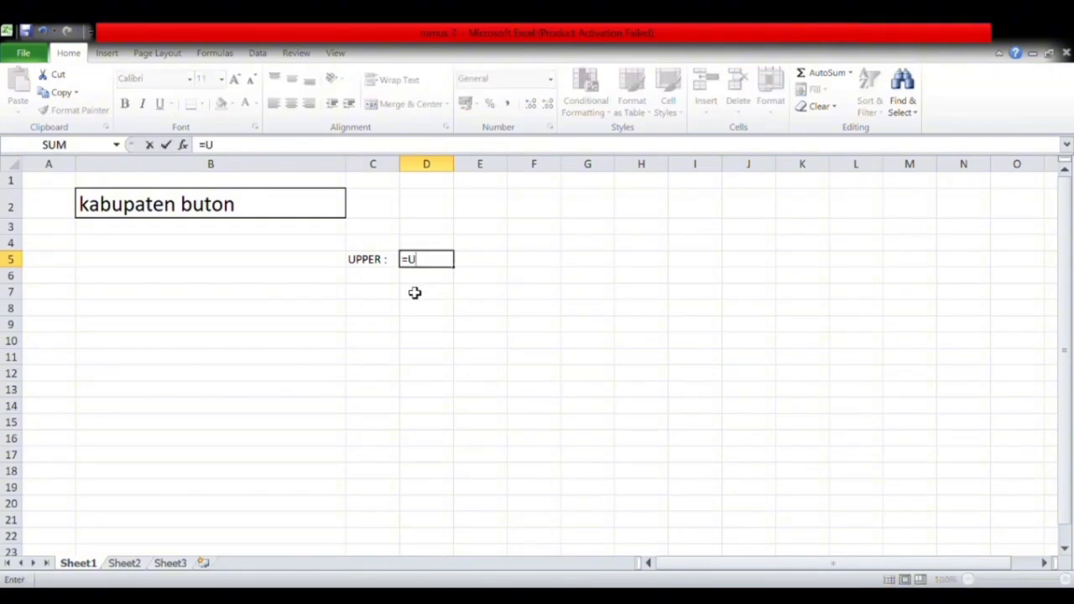
text(PPER()
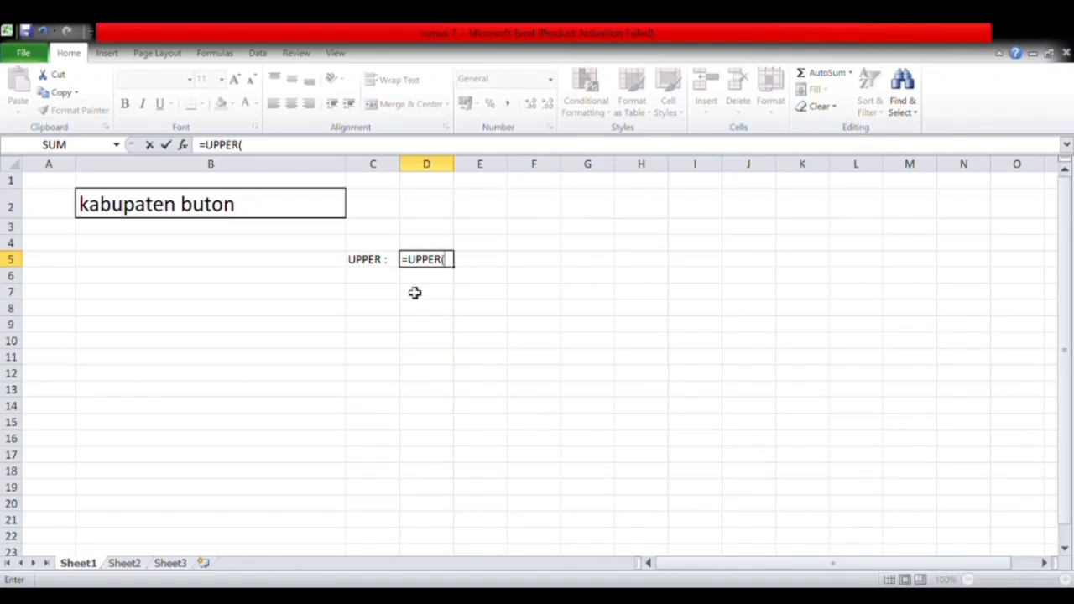
click(281, 206)
text())
key(Return)
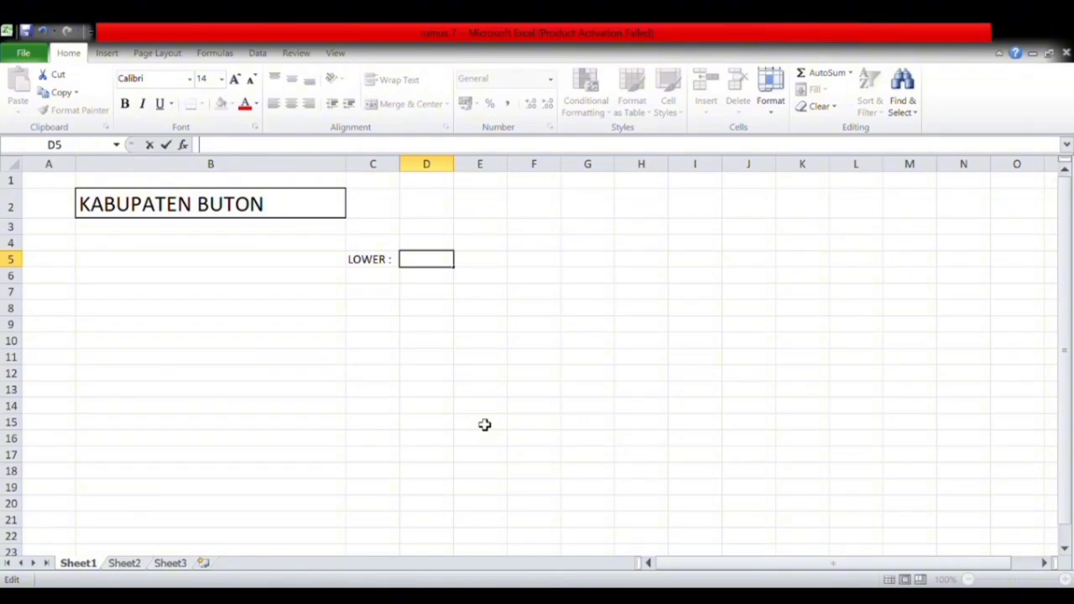
Step: Convert the B2 text to lowercase in D5 with a LOWER formula
click(324, 213)
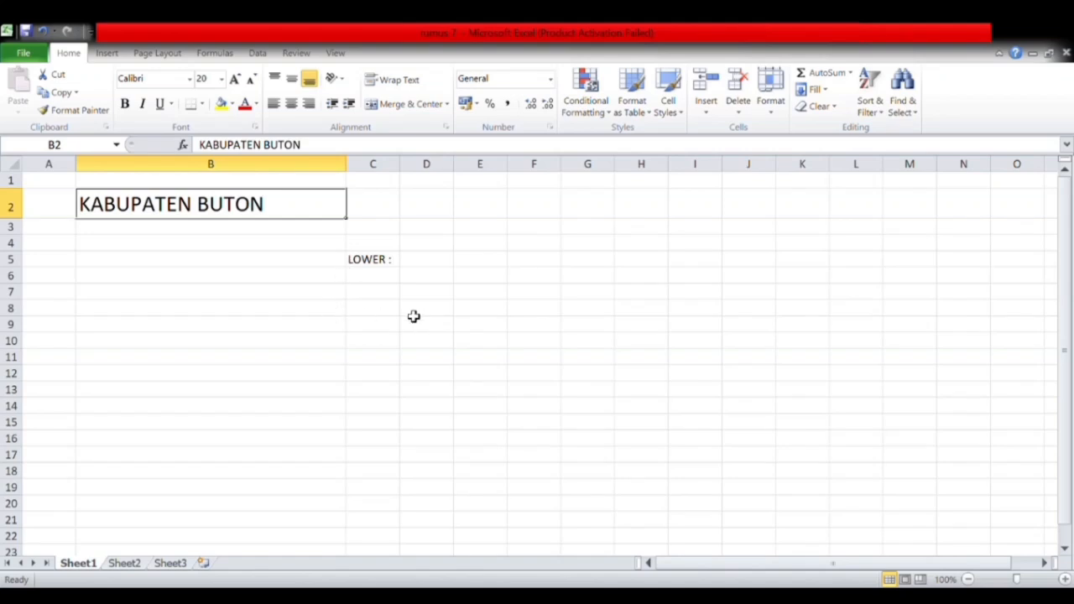
click(425, 262)
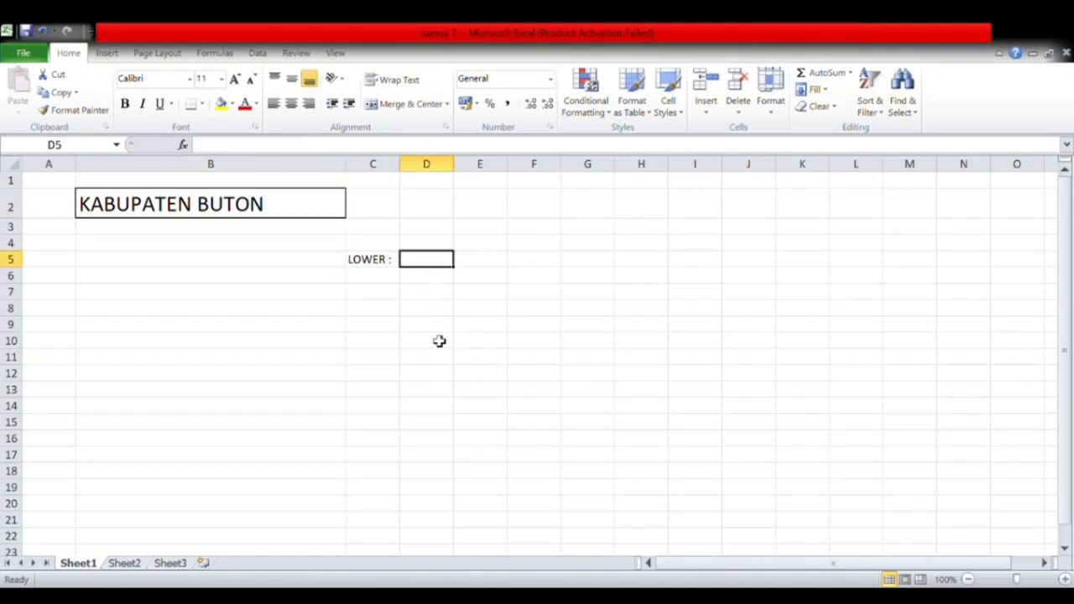
text(=LOWER()
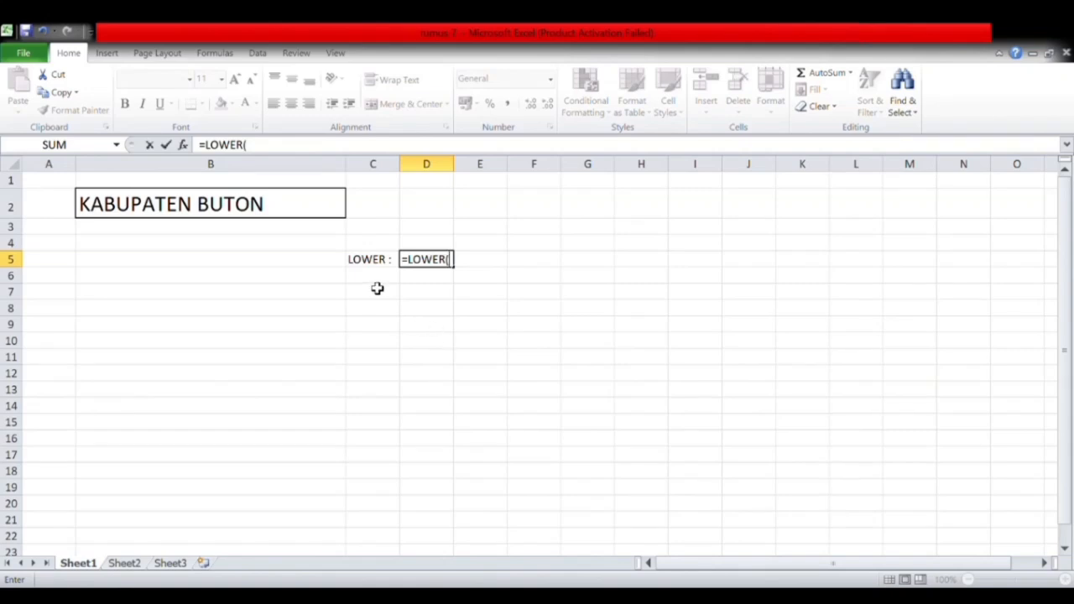
click(319, 203)
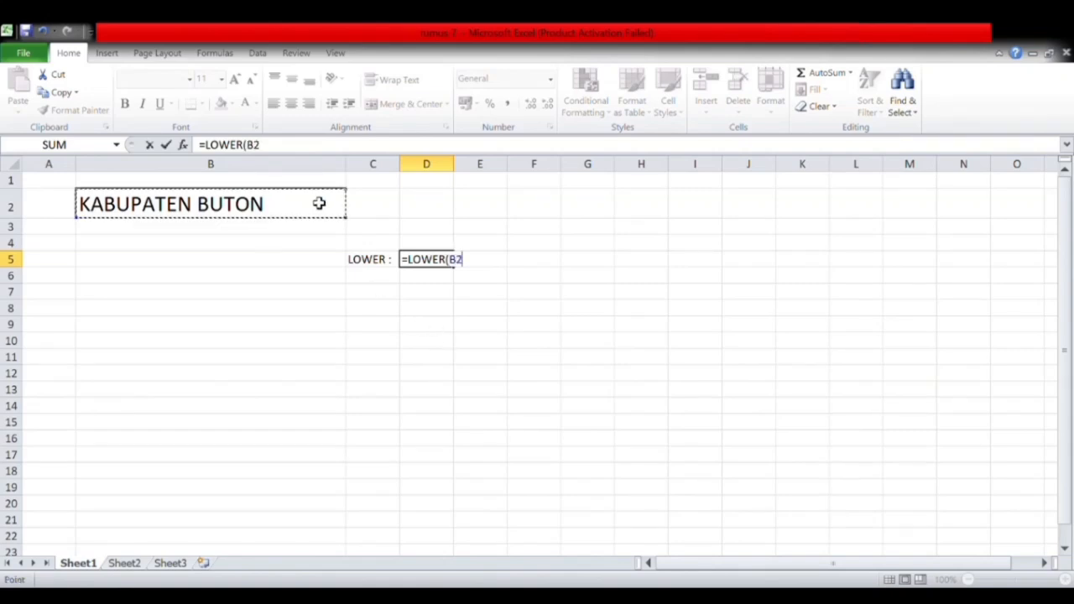
key(Return)
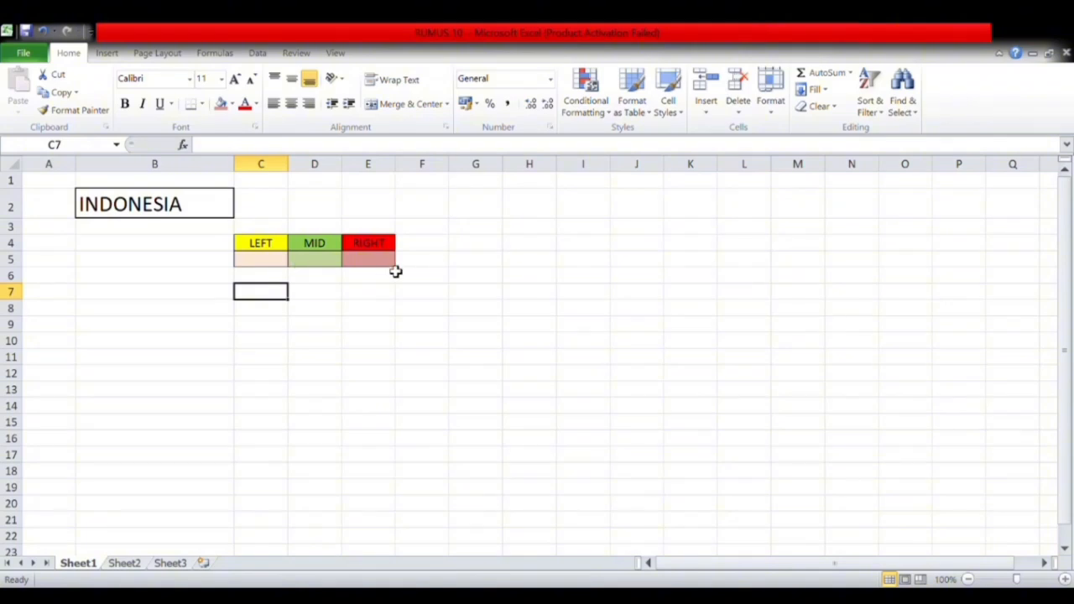
Step: Extract the first 3 characters of B2 in C5 with a LEFT formula
click(260, 260)
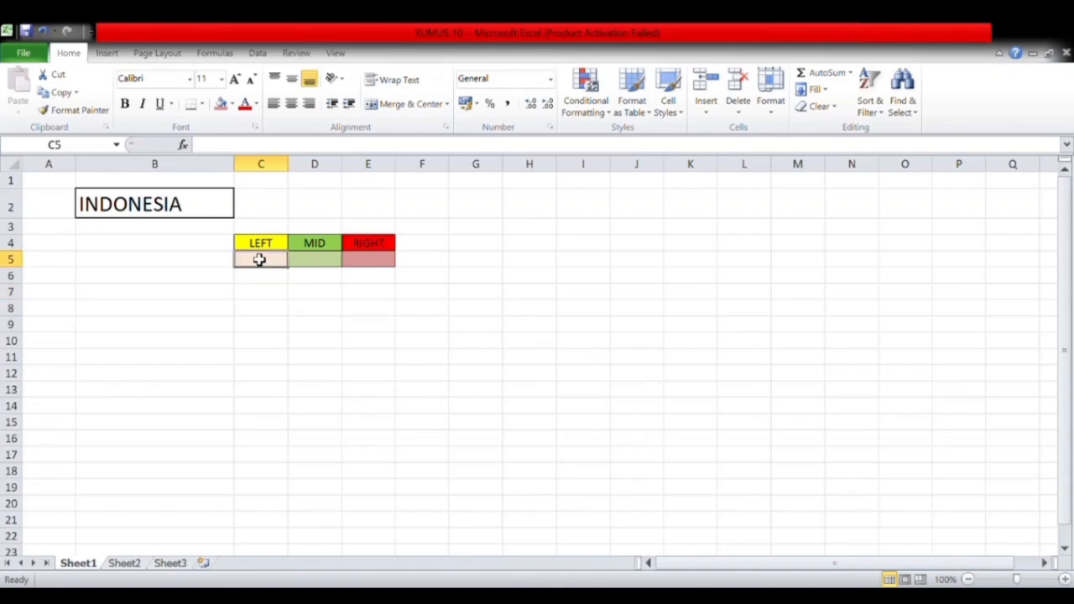
text(=)
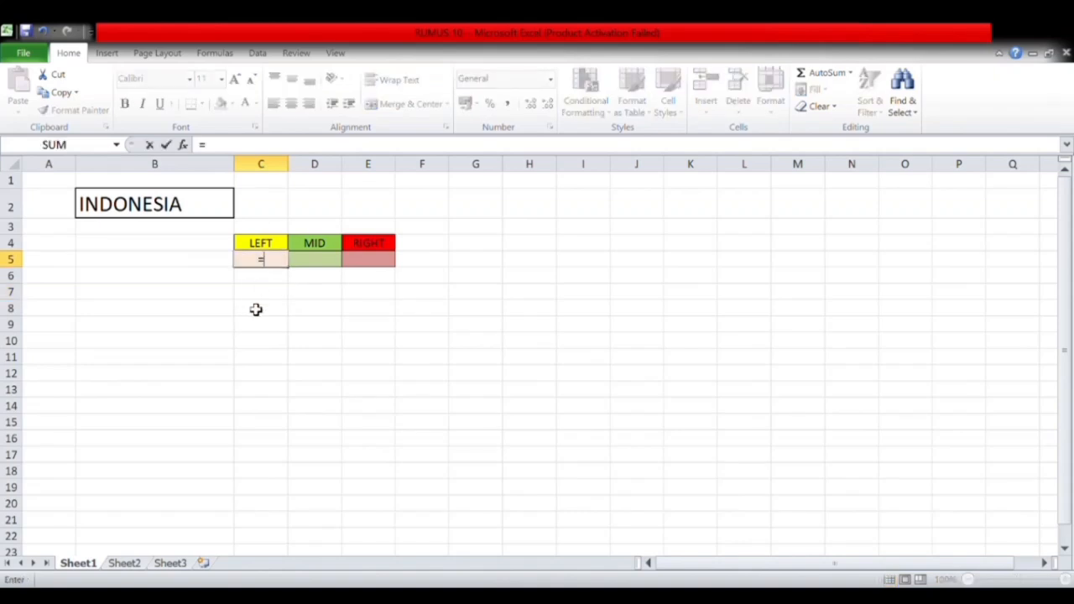
text(LEFT()
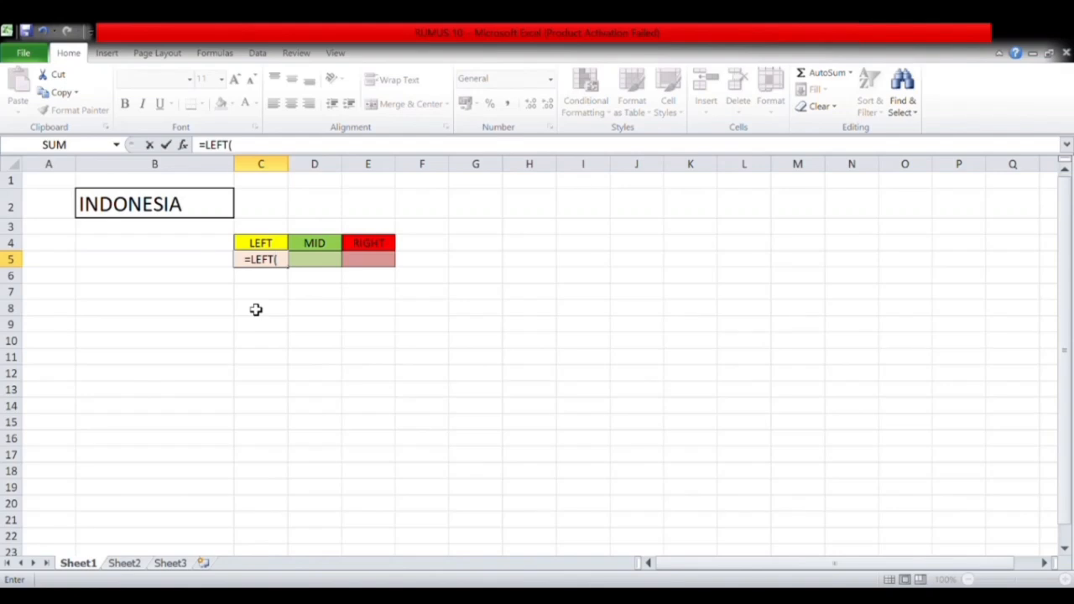
click(207, 213)
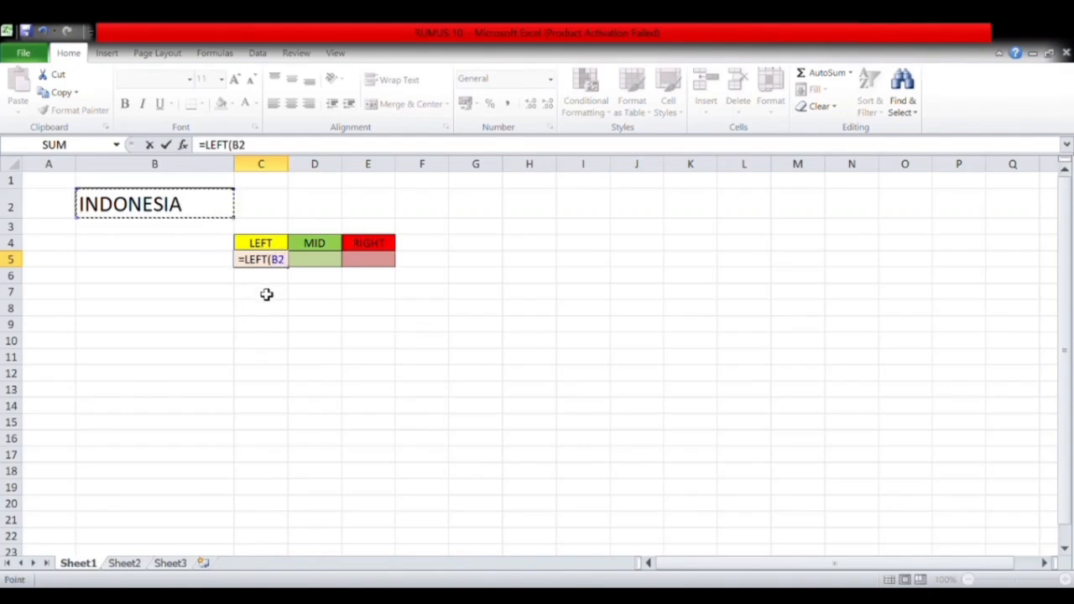
text(;)
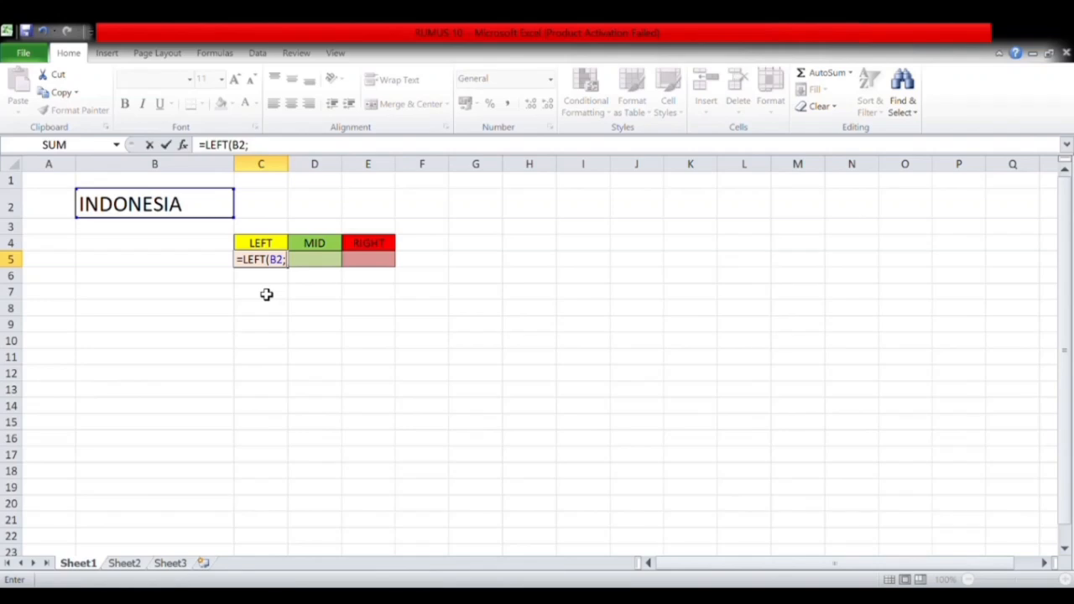
text(3)
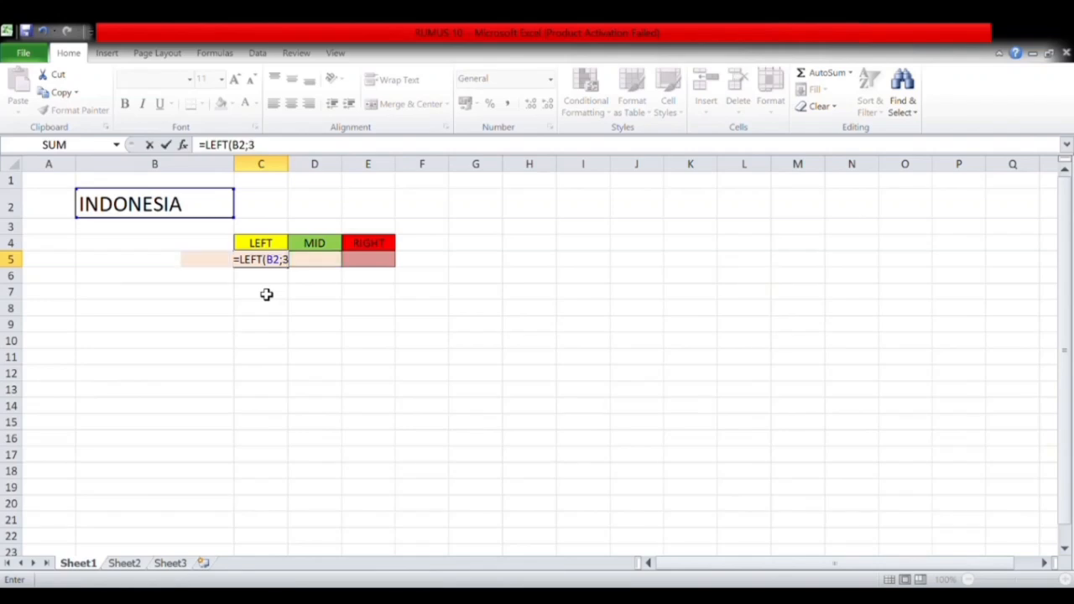
key(Return)
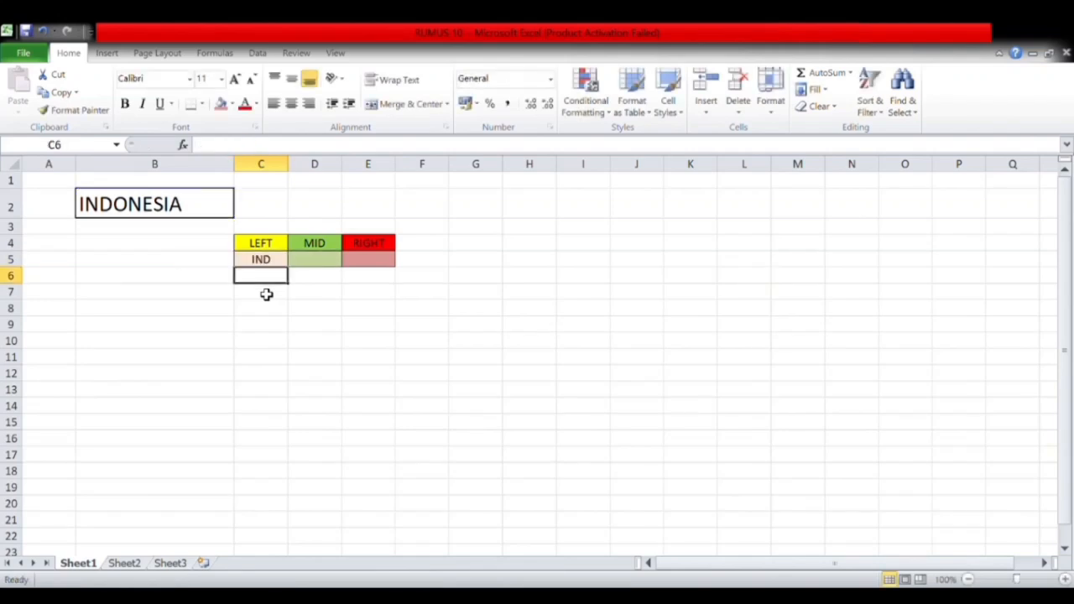
Step: Extract 3 characters of B2 starting at character 4 in D5 with a MID formula
click(338, 263)
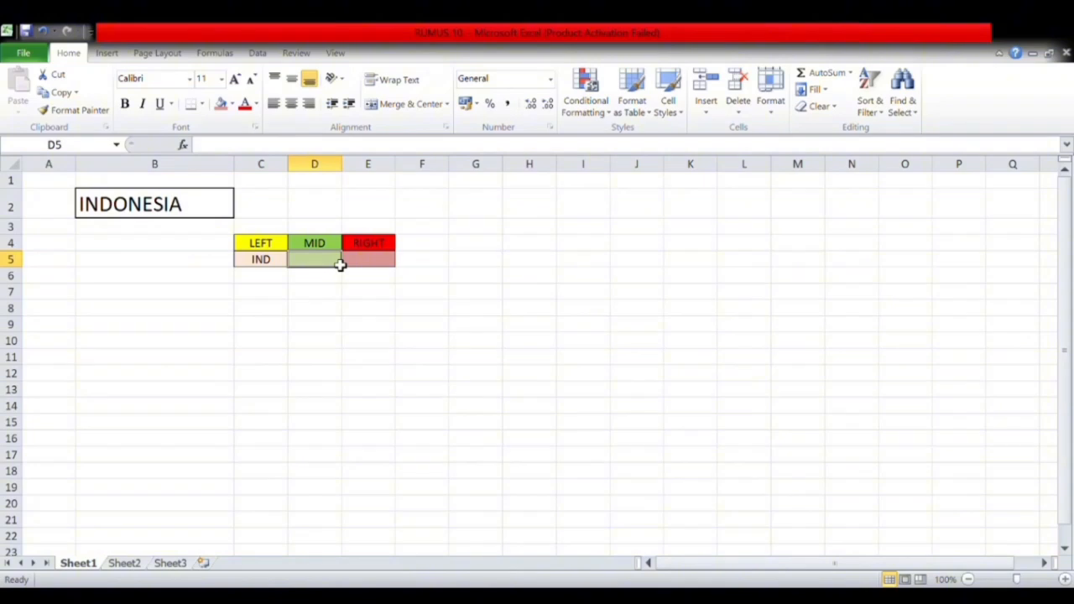
text(=MID)
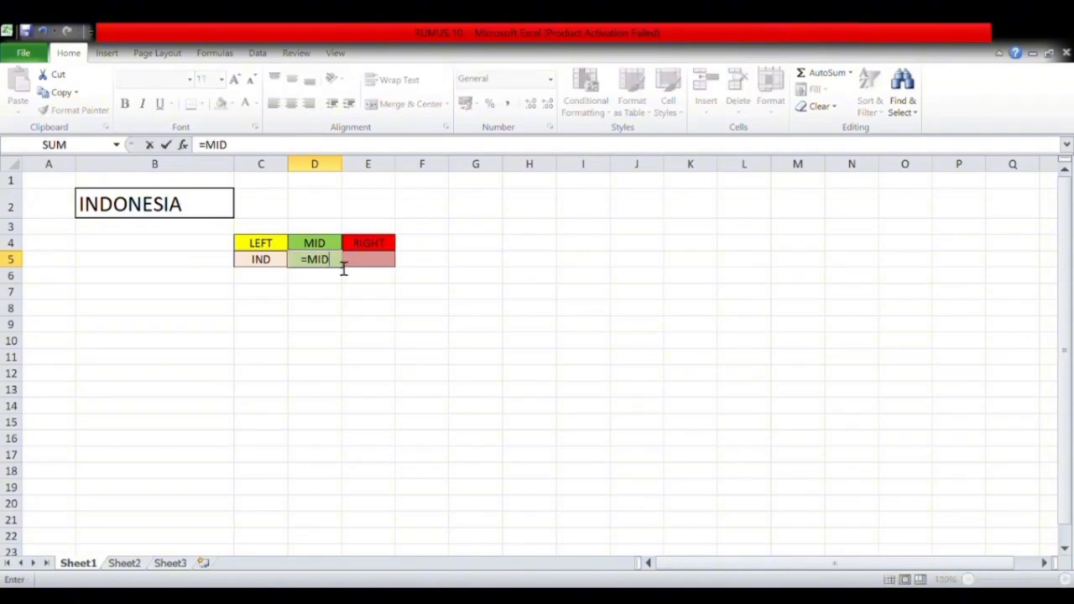
text((4)
key(BackSpace)
click(203, 204)
text(;)
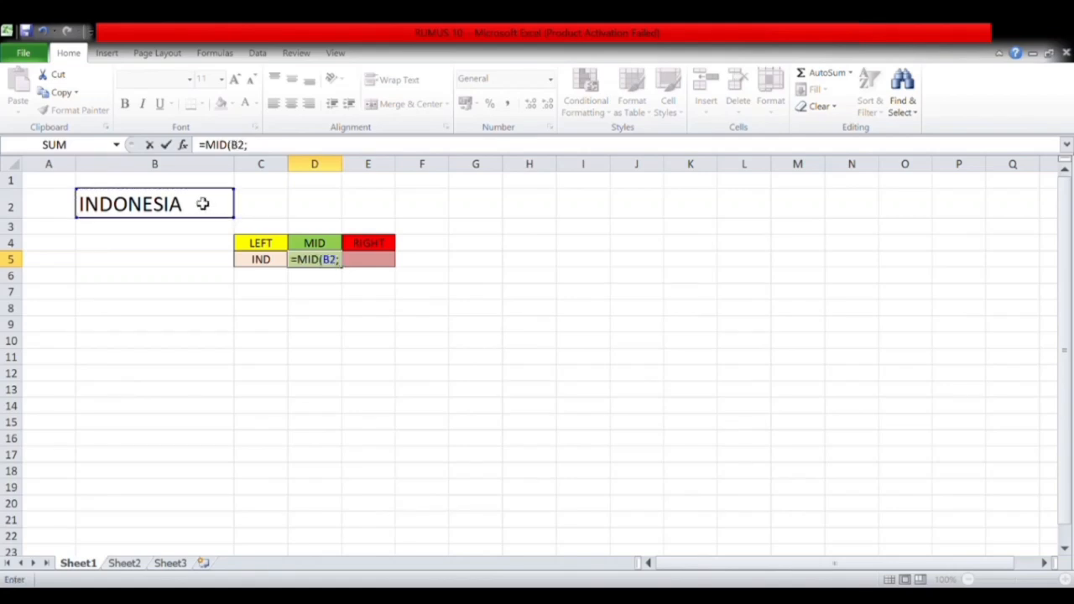
text(4;)
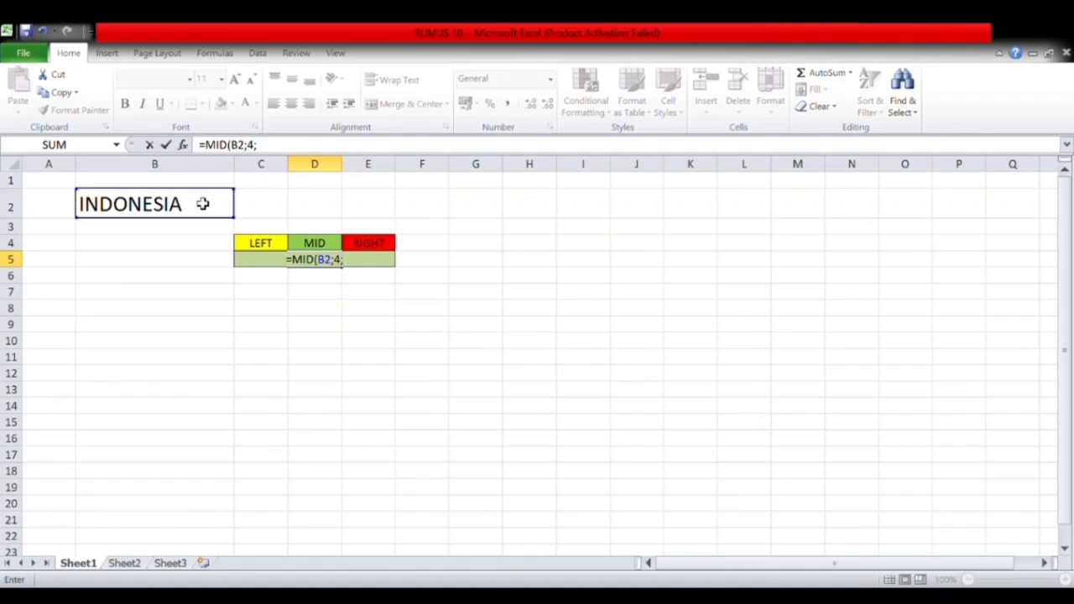
text(3)
key(Return)
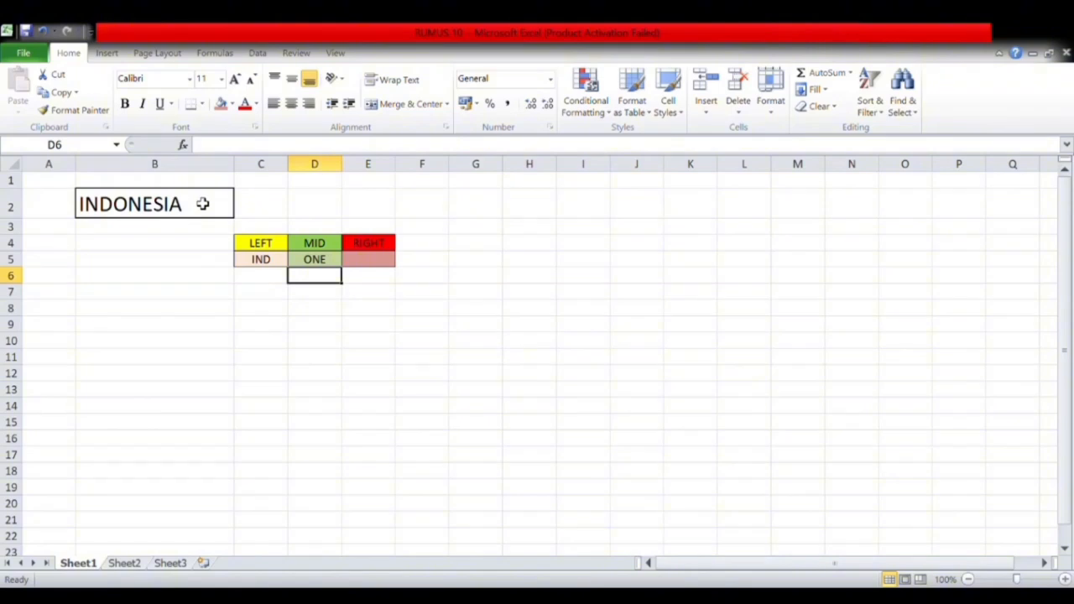
Step: Extract the last 3 characters of B2 in E5 with a RIGHT formula
click(368, 261)
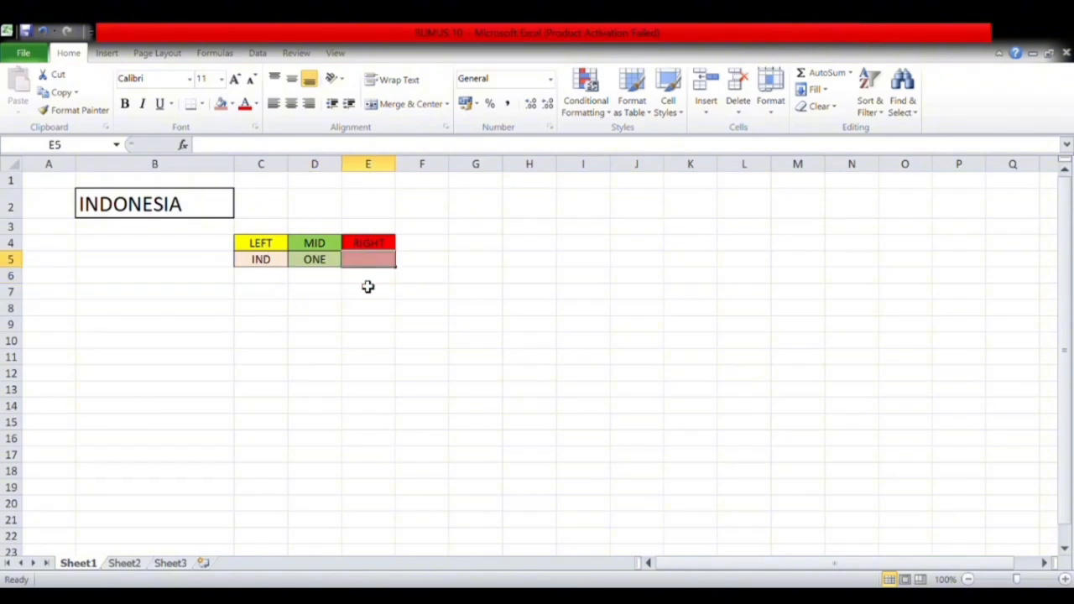
text(=RIG)
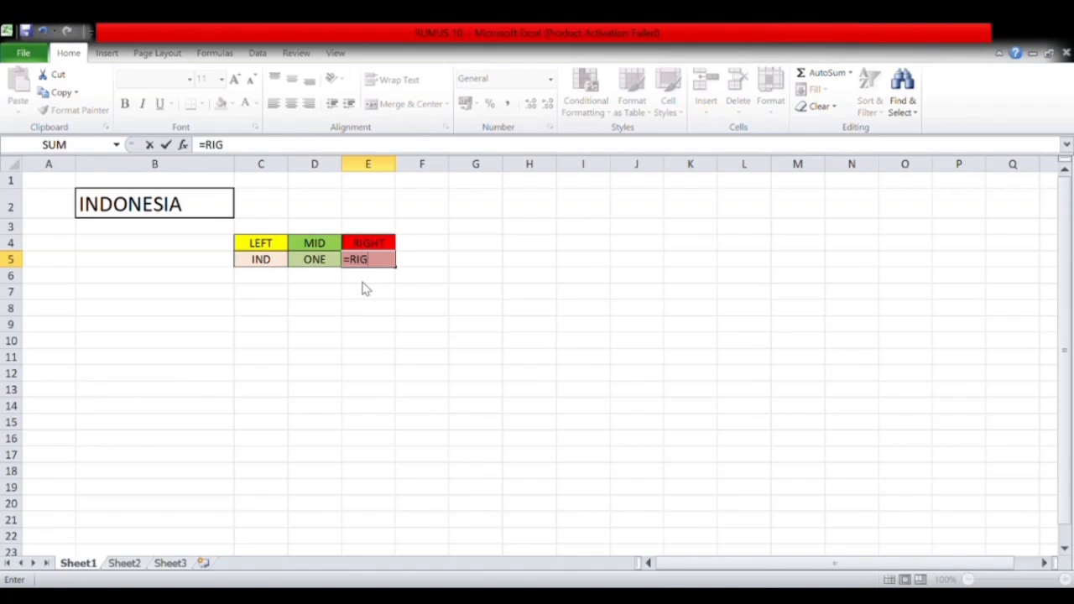
text(HT()
click(163, 217)
text(;)
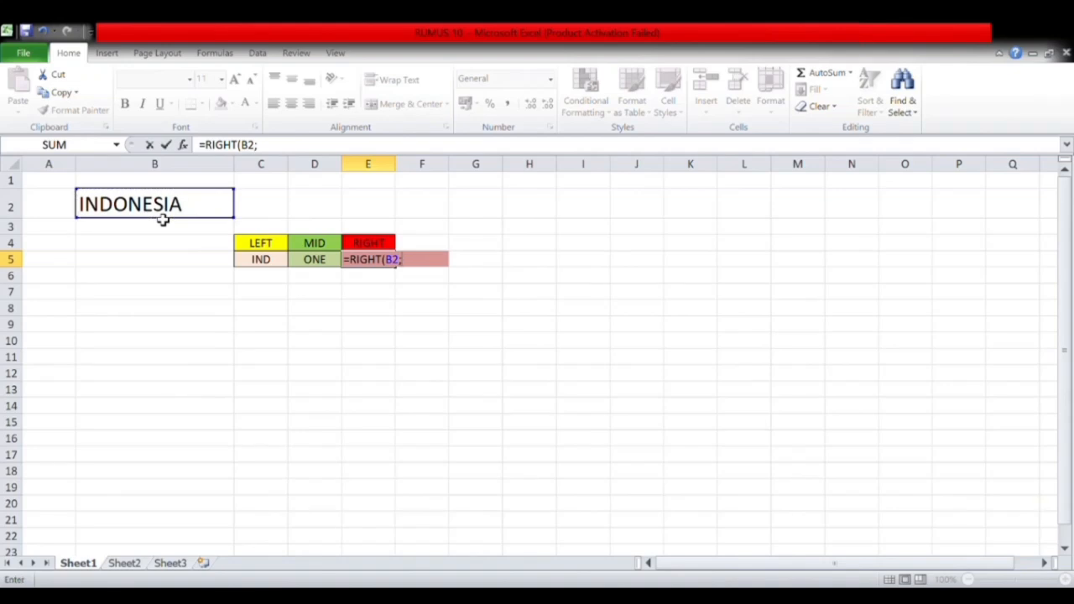
text(3)
key(Return)
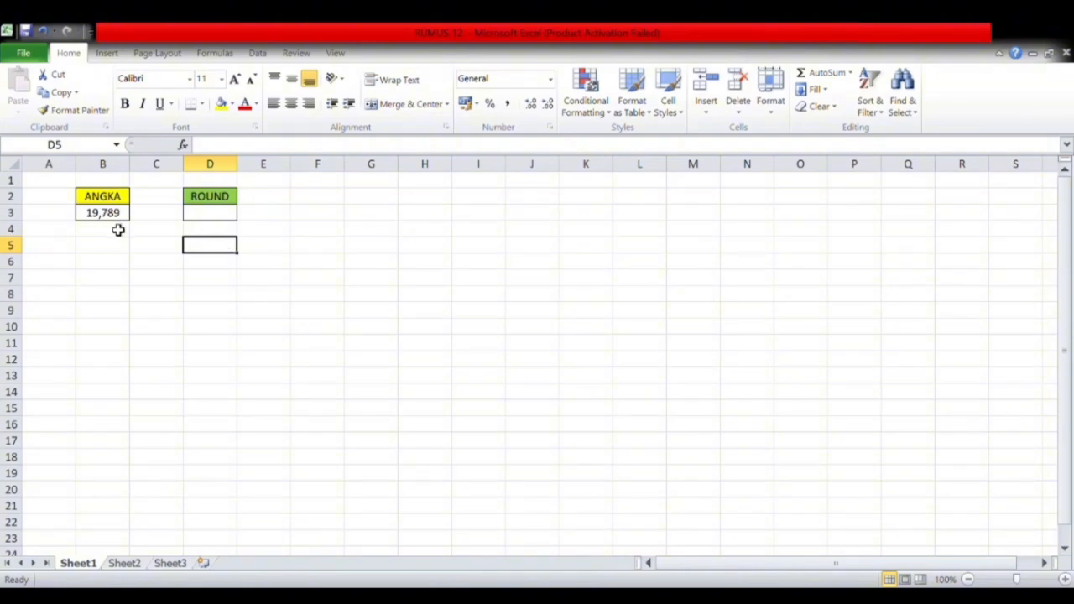
Step: Round the B3 number to 2 decimal places in D3 with a ROUND formula
click(215, 218)
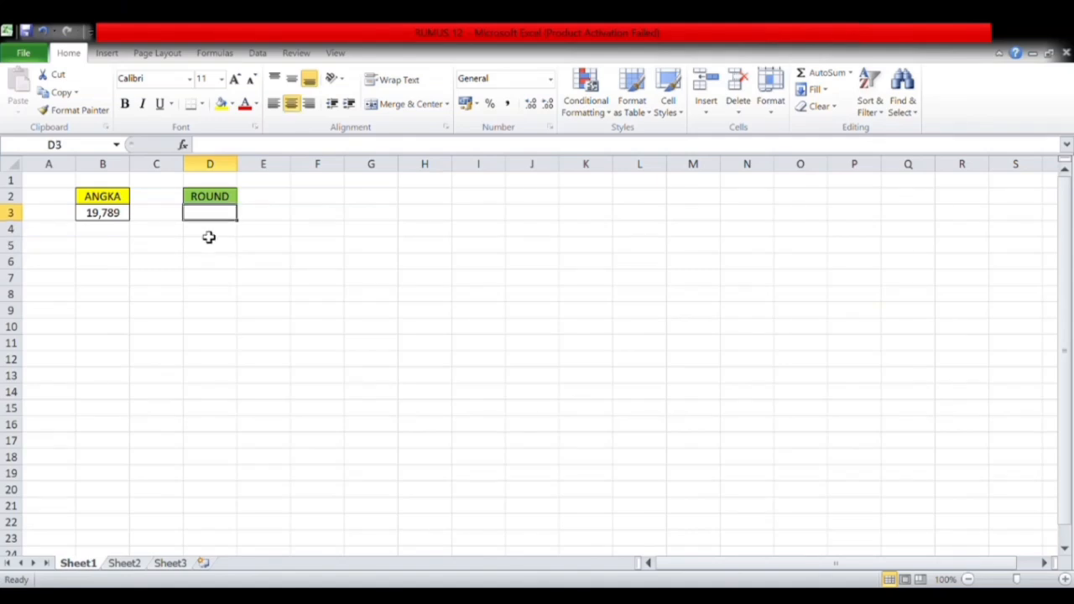
text(=RO)
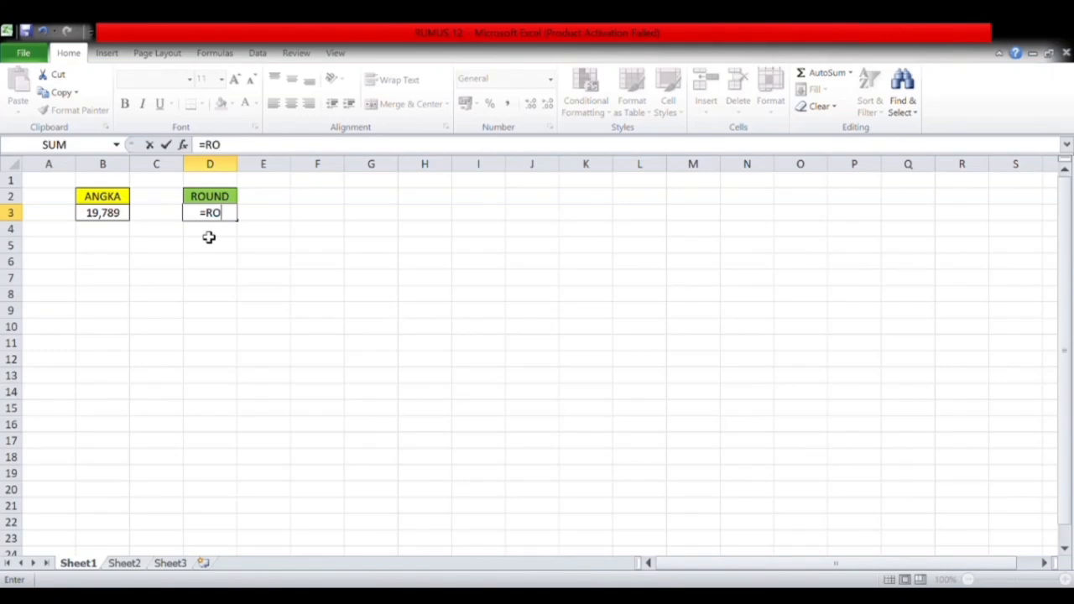
text(UND()
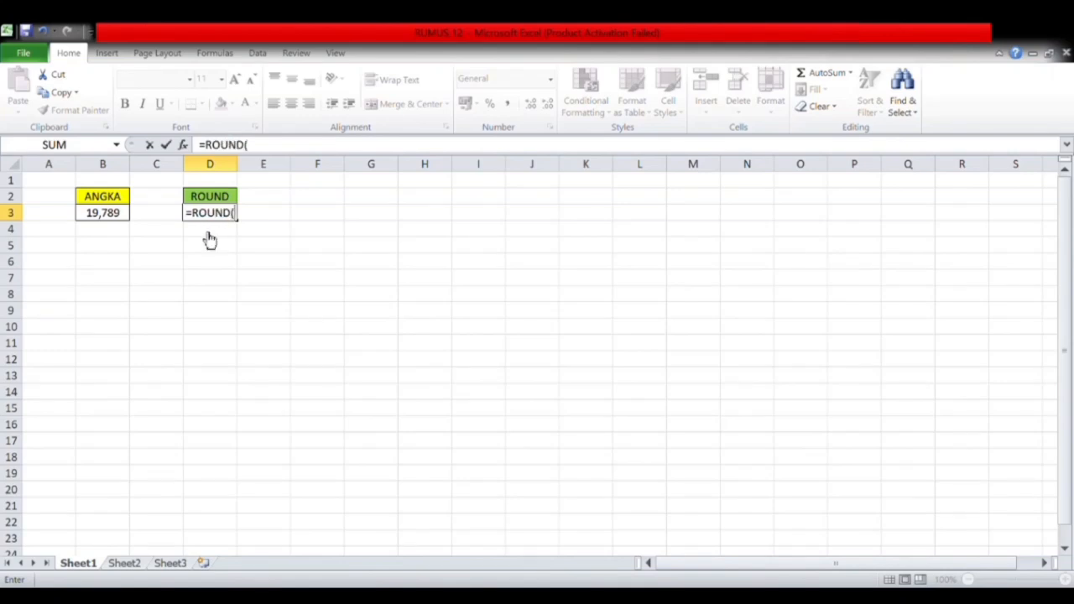
click(122, 218)
text(;)
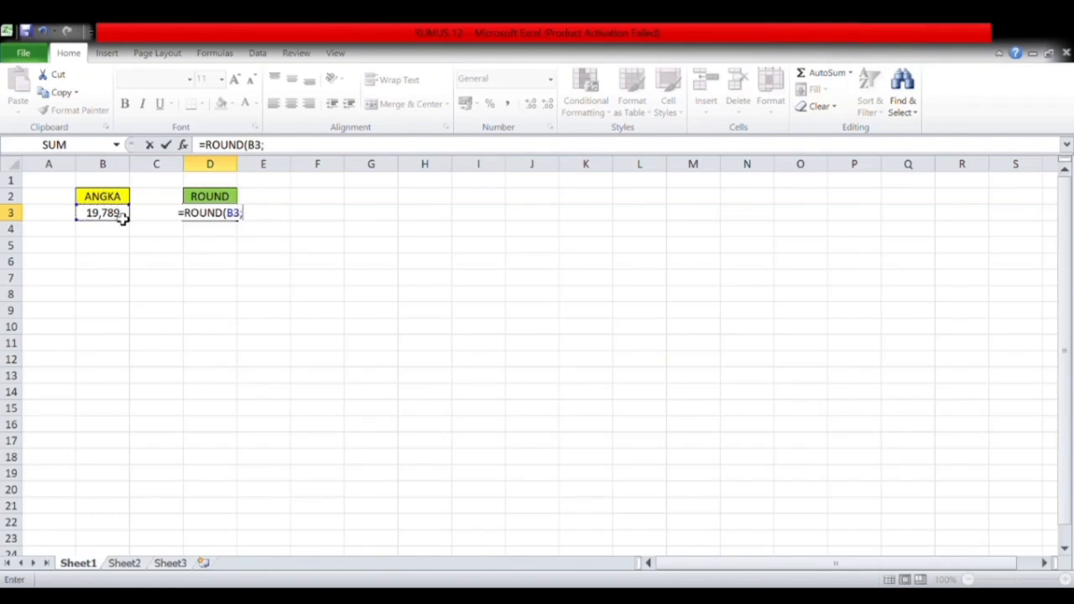
text(2)
text())
key(Return)
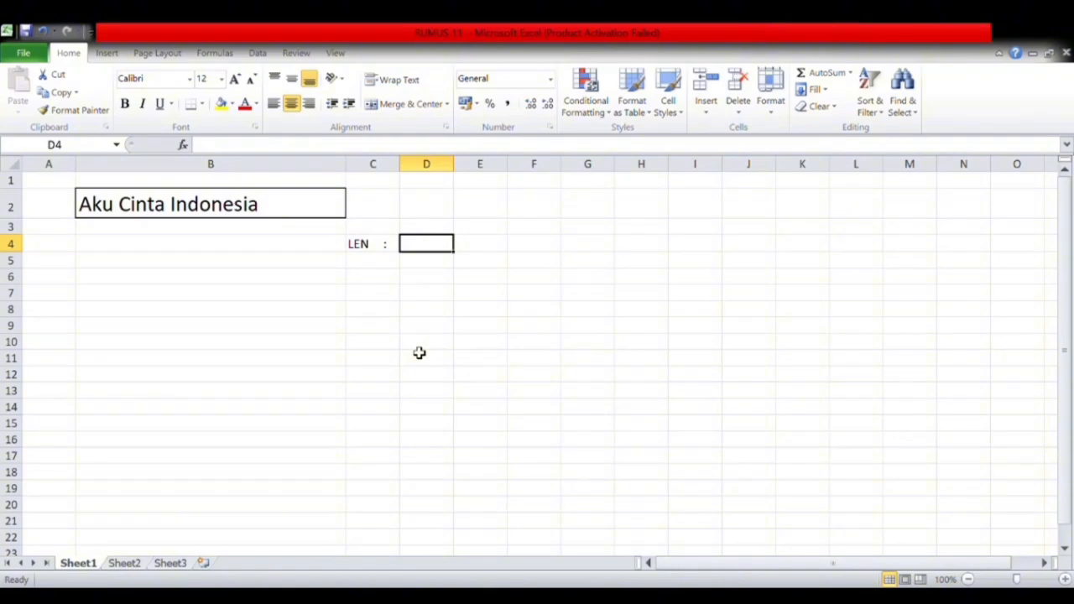
Step: Count the characters of the B2 text in D4 with a LEN formula
text(=len()
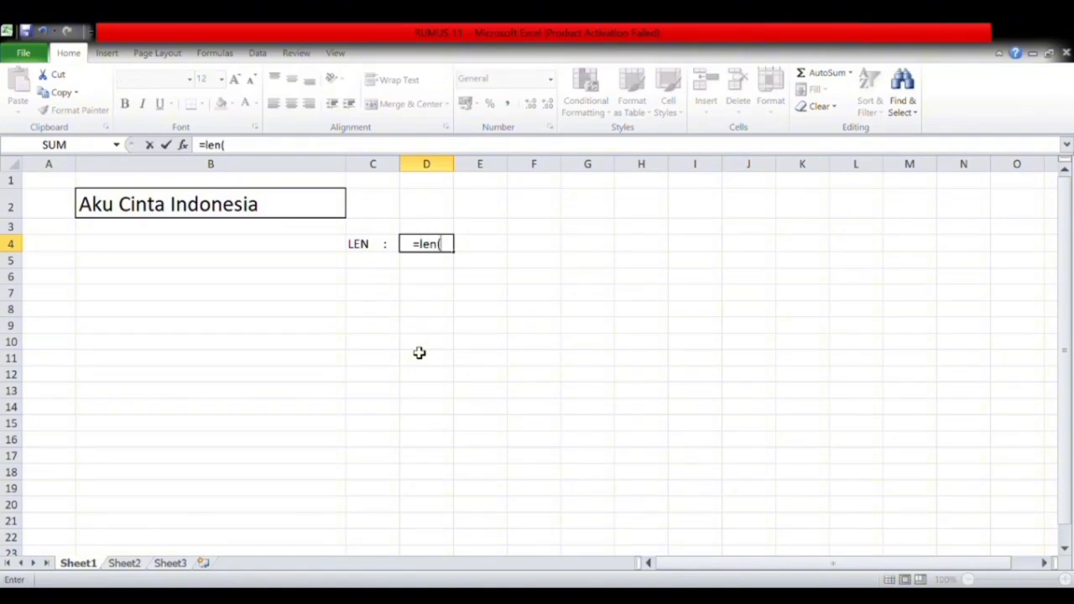
click(307, 208)
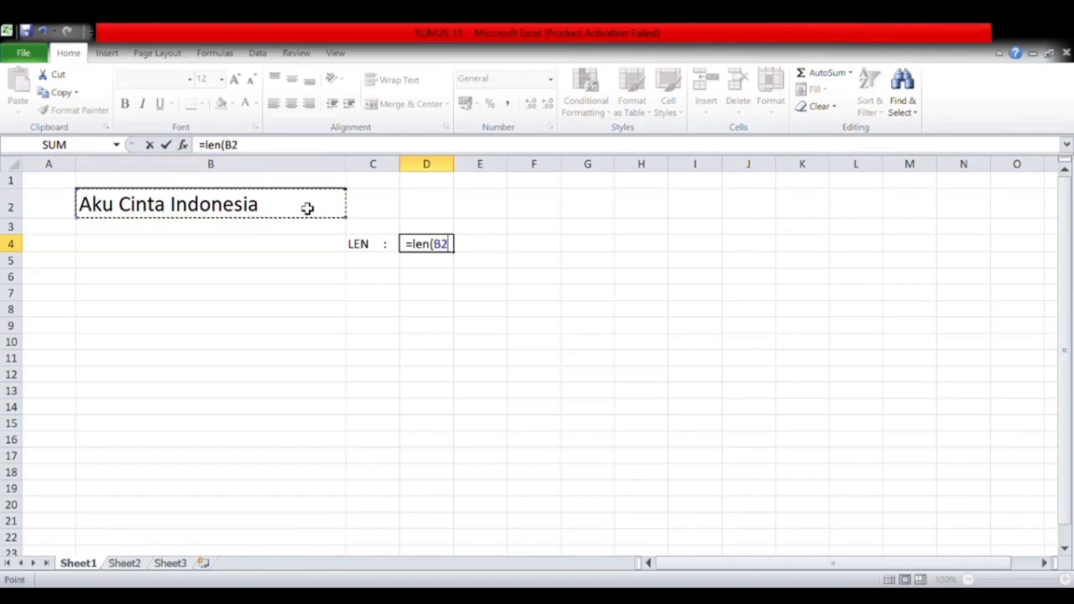
key(Return)
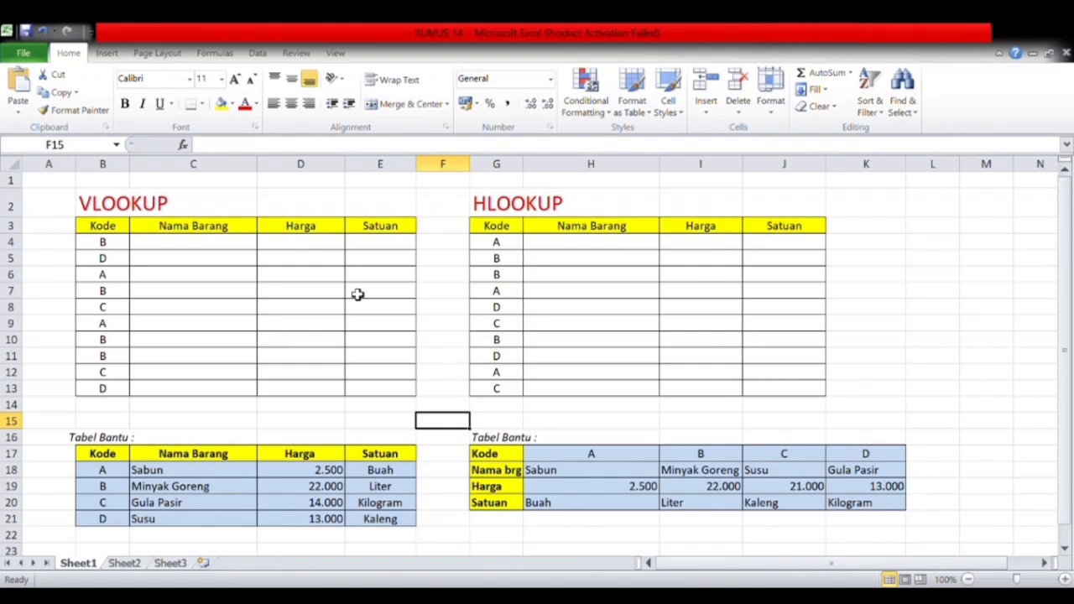
Step: Begin a VLOOKUP formula in C4 with B4 as the lookup value and B18:E21 as the table range
click(217, 245)
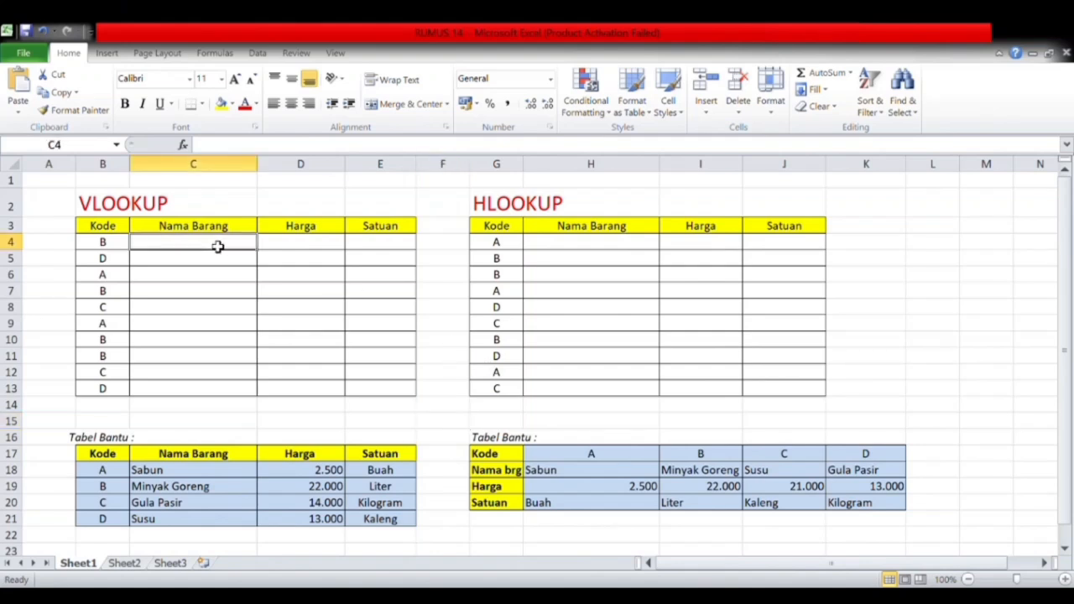
text(=vlookup)
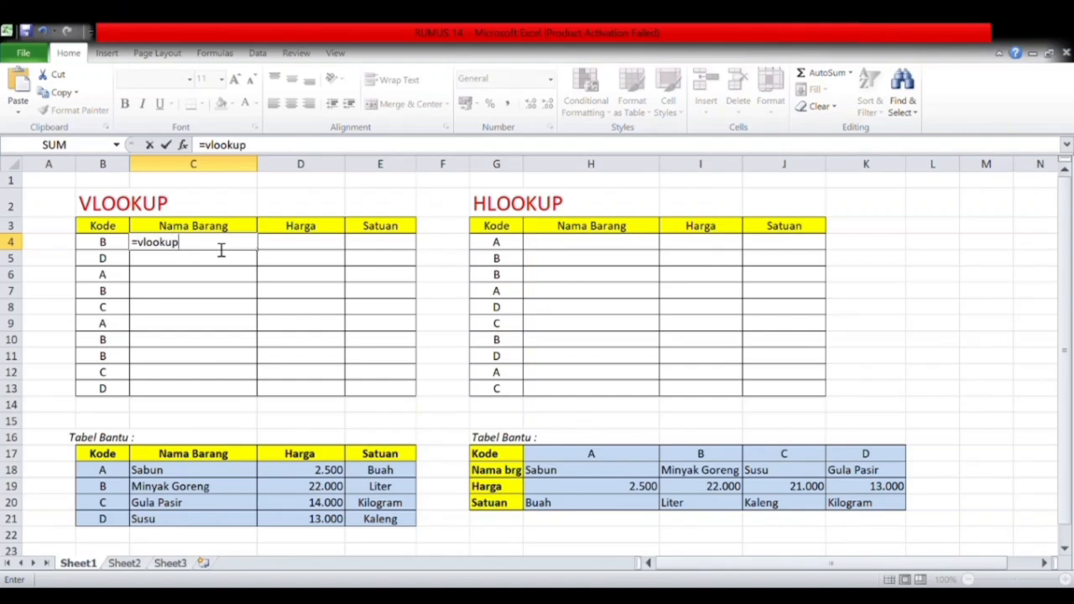
text(()
click(94, 243)
text(;)
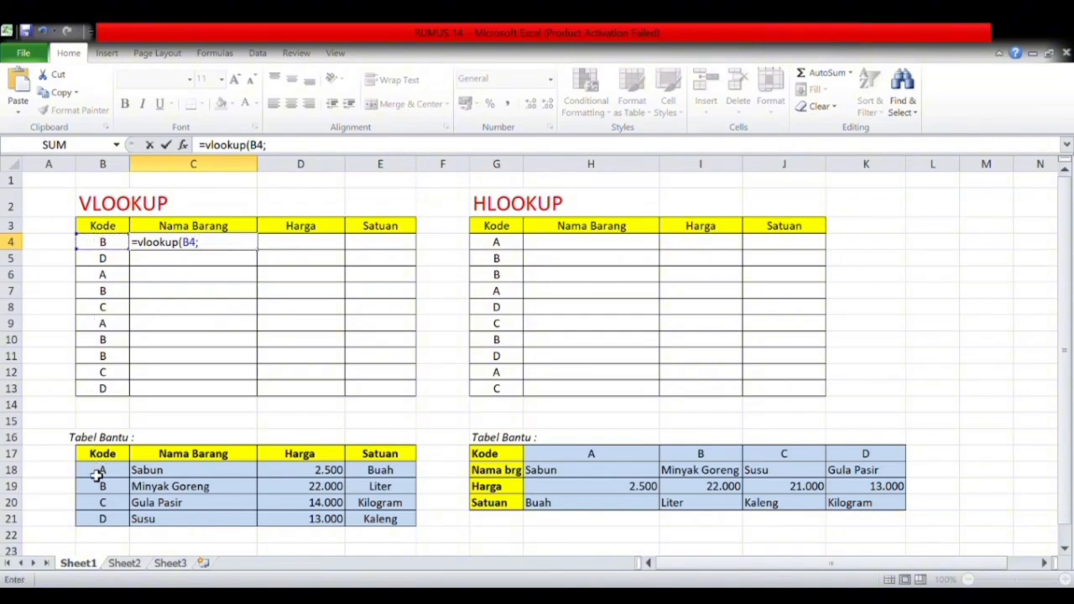
drag(98, 475, 377, 523)
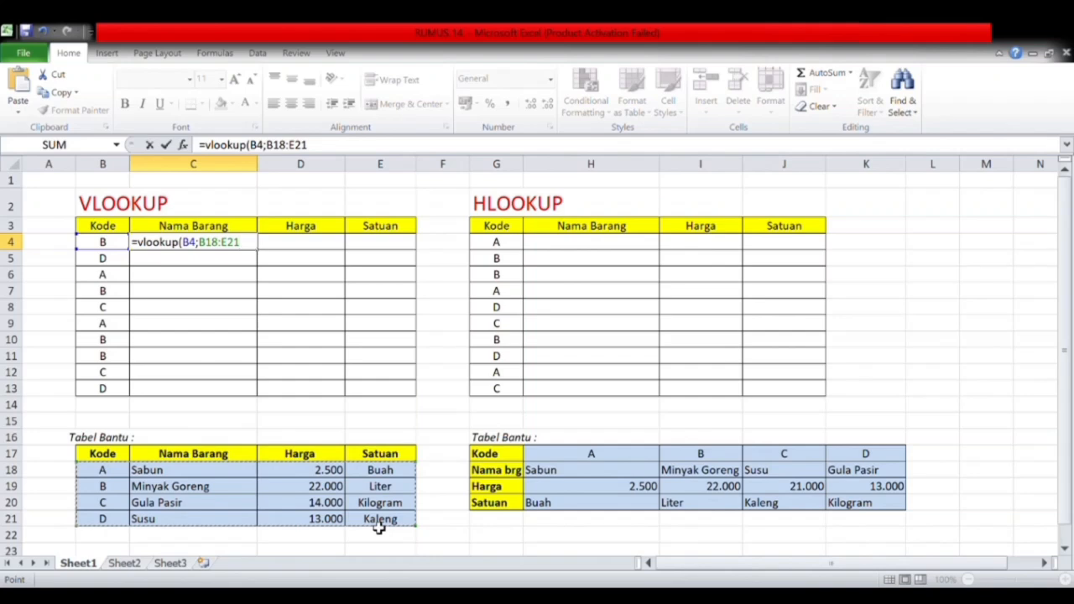
Step: Make the lookup range absolute as $B$18:$E$21 and complete the C4 formula with column index 2 and FALSE
click(211, 252)
key(F4)
key(shift+Right)
key(shift+Right)
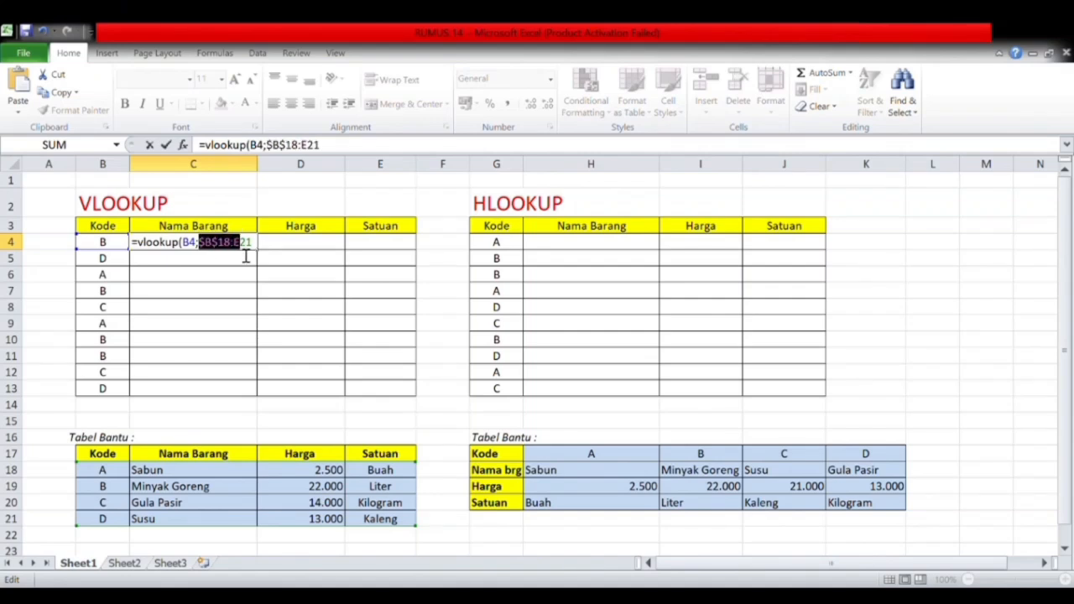
key(Right)
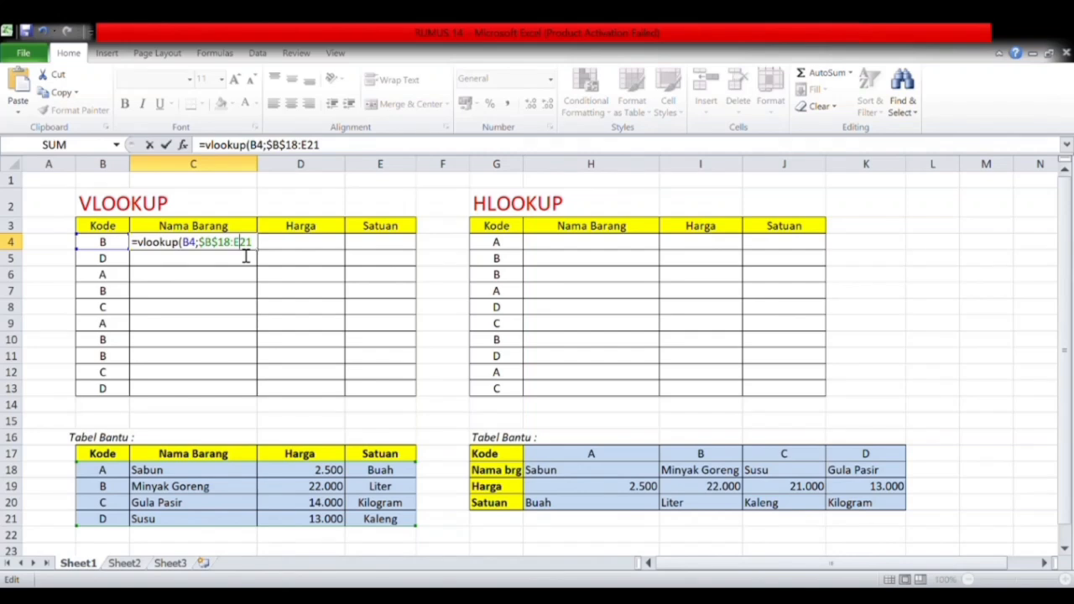
key(F4)
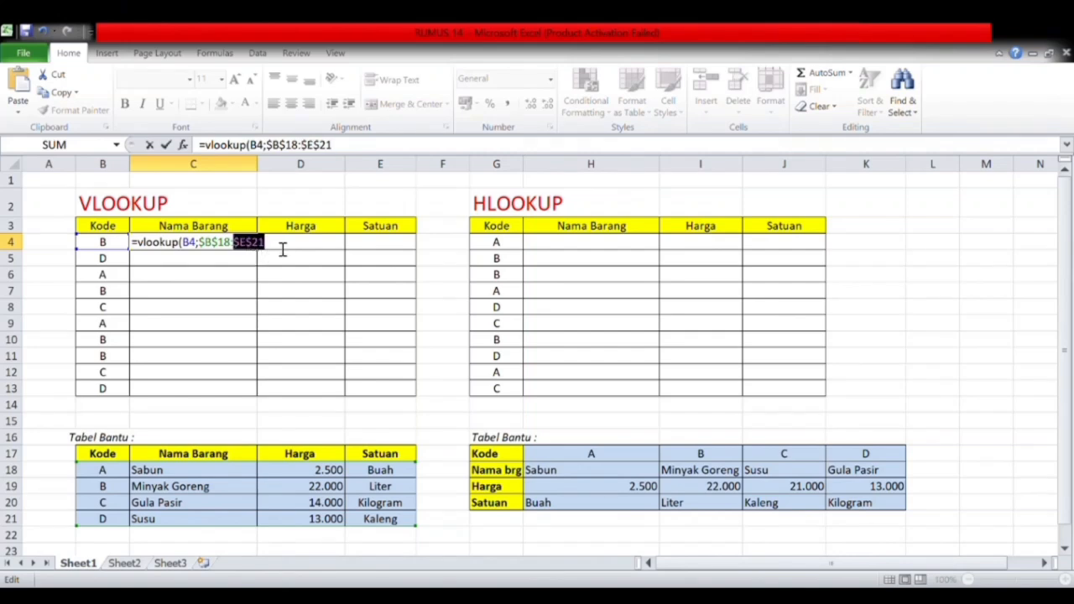
key(Right)
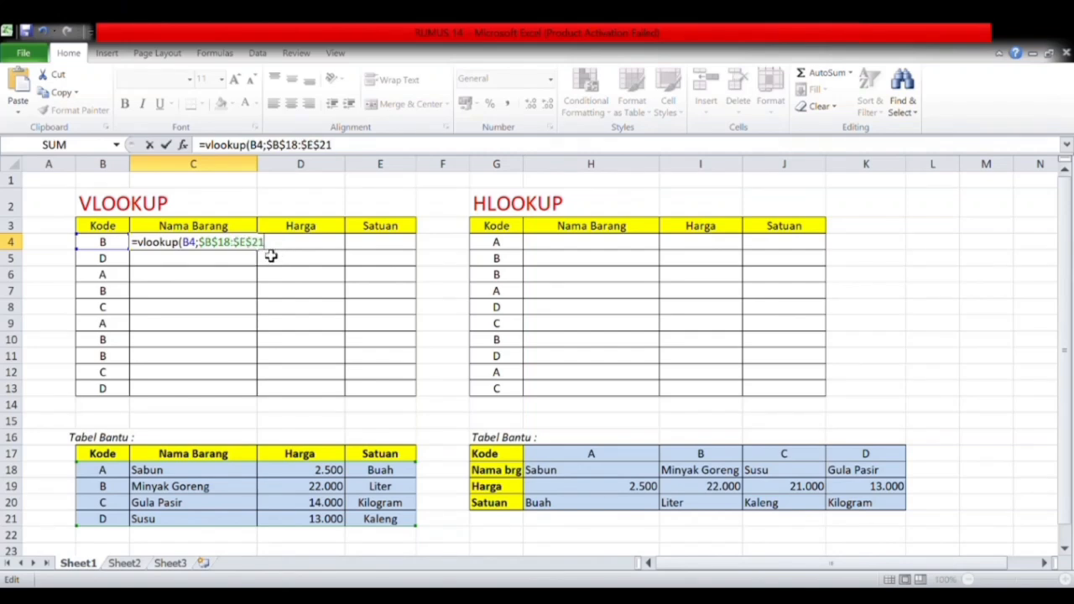
text(;2;false))
key(Return)
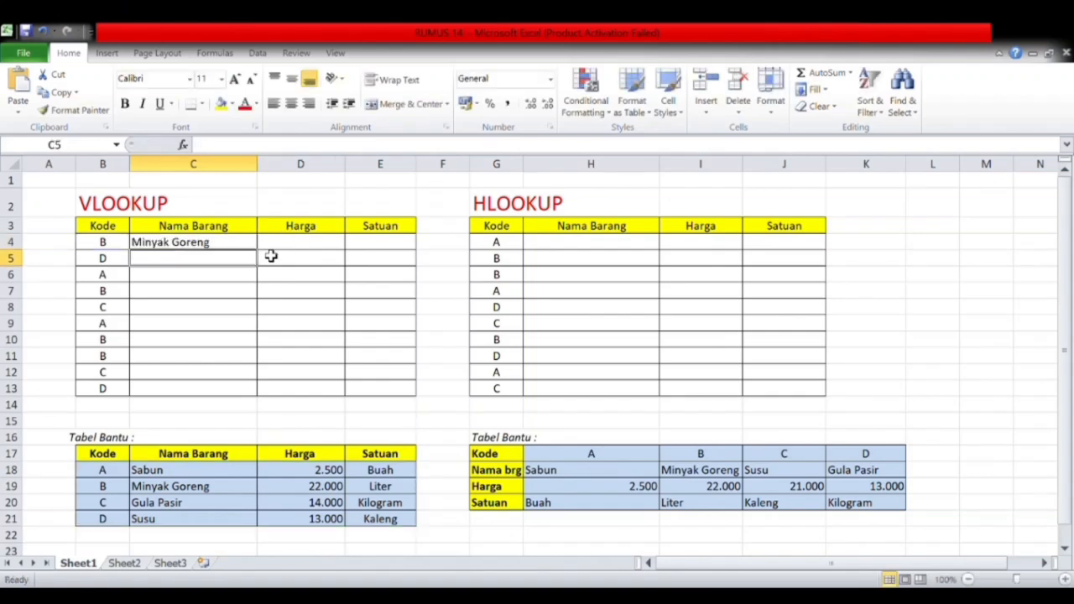
Step: Copy the full VLOOKUP formula text from C4, leaving the original formula in place
click(285, 249)
drag(254, 248, 398, 147)
key(ctrl+c)
click(212, 148)
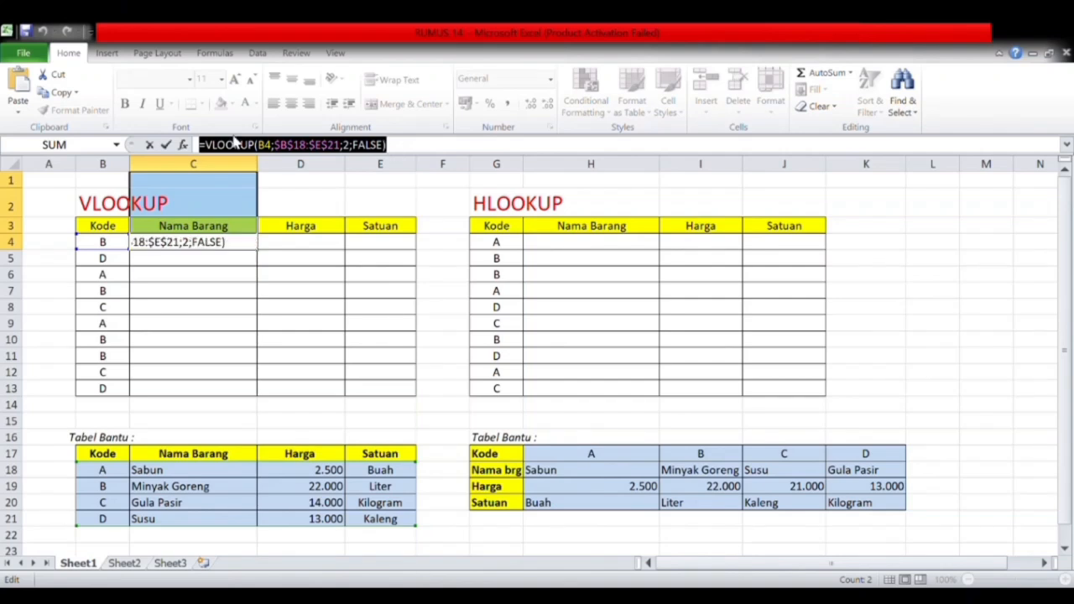
click(166, 146)
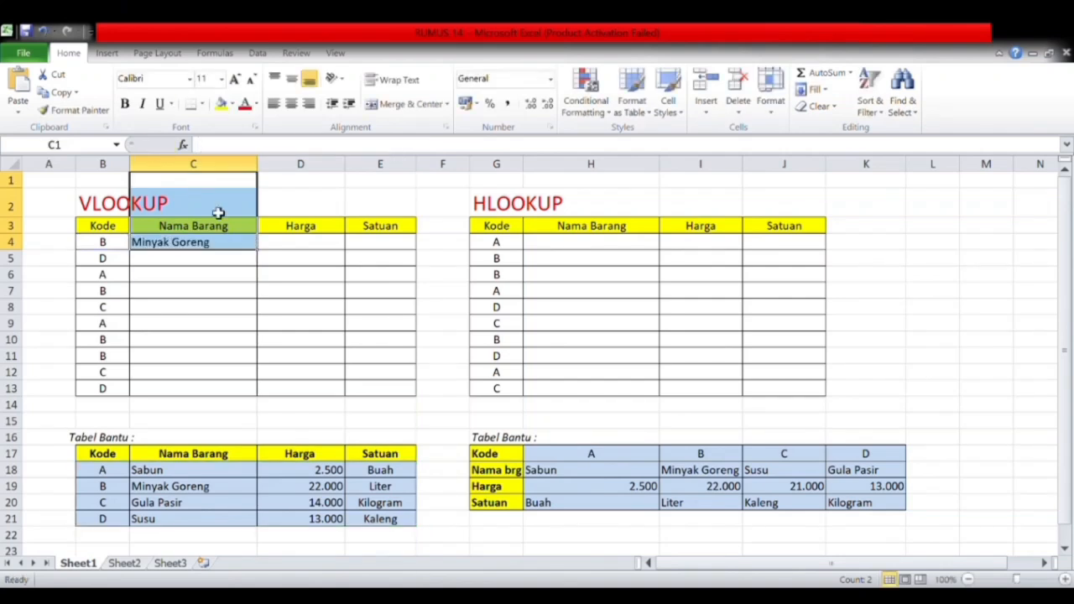
Step: Paste the copied VLOOKUP formula into the Harga cell D4 and set its column index to 3
click(294, 252)
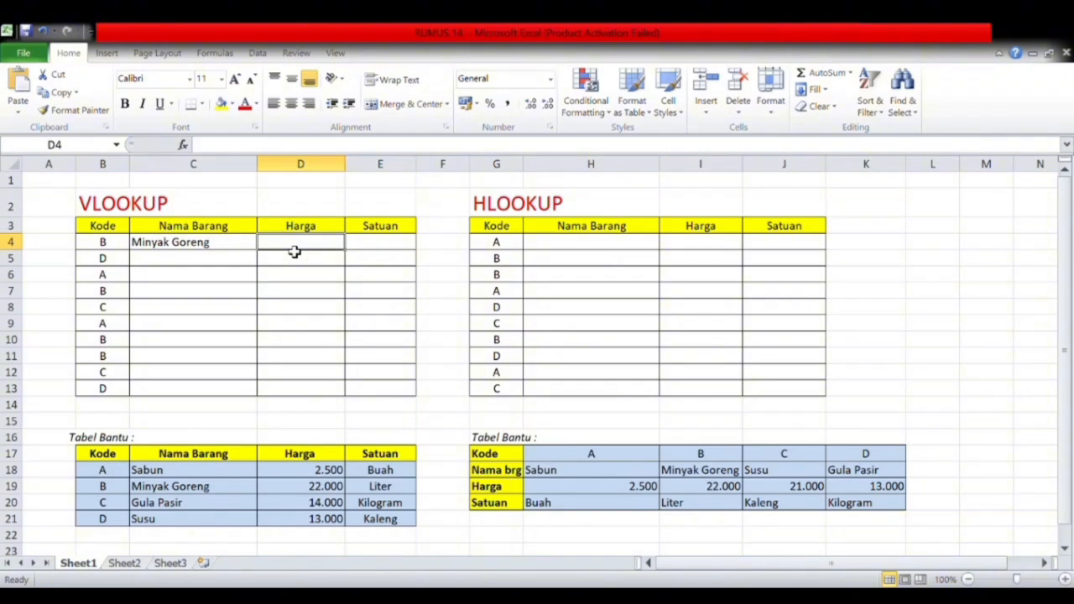
click(243, 147)
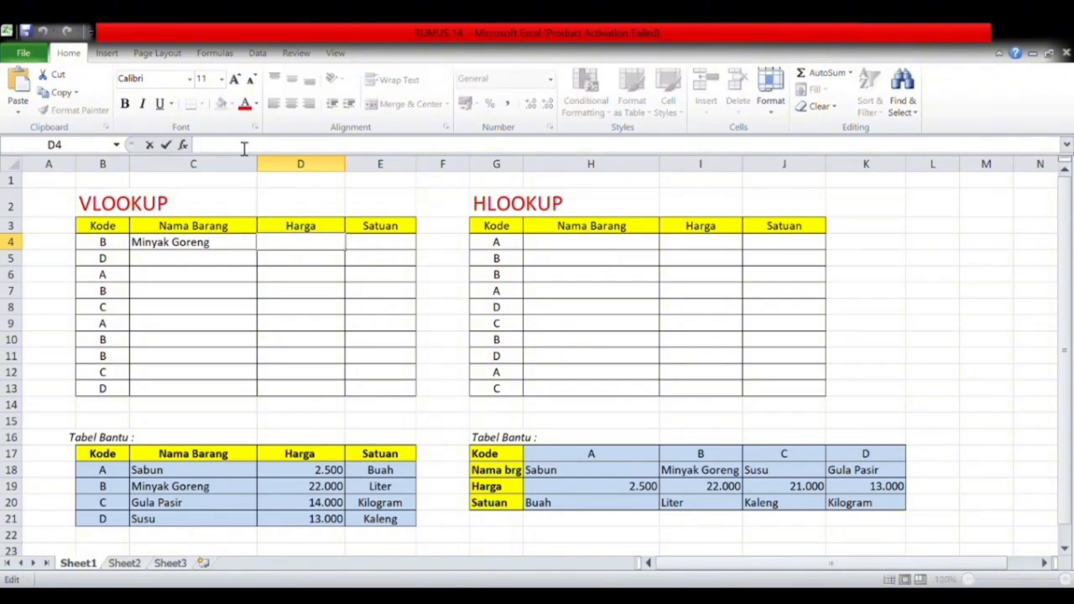
key(ctrl+v)
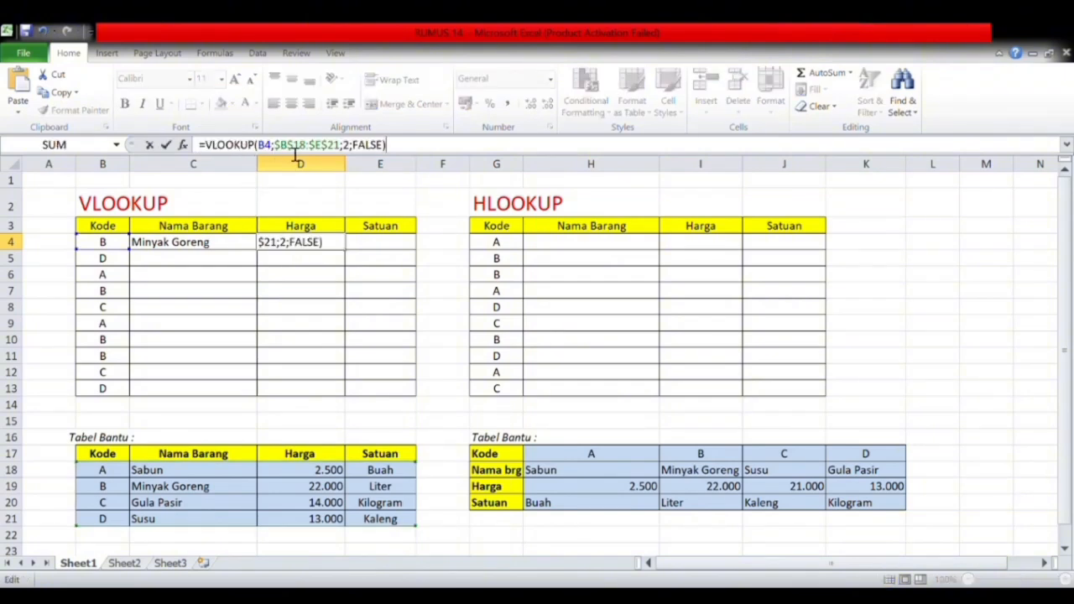
click(356, 151)
key(BackSpace)
text(3)
key(Return)
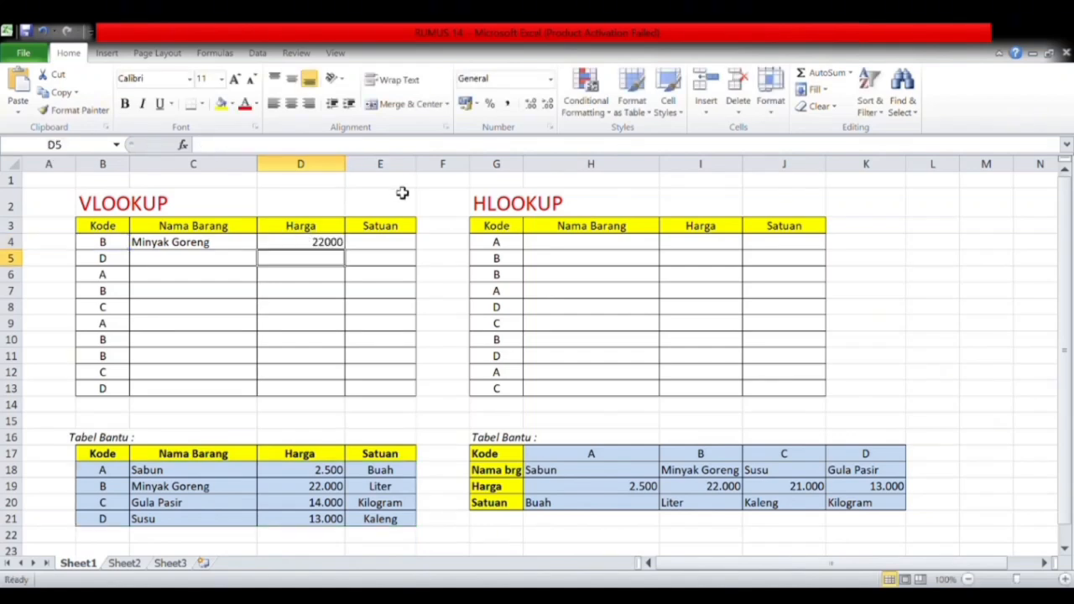
Step: Paste the copied VLOOKUP formula into the Satuan cell E4 and set its column index to 4
click(385, 247)
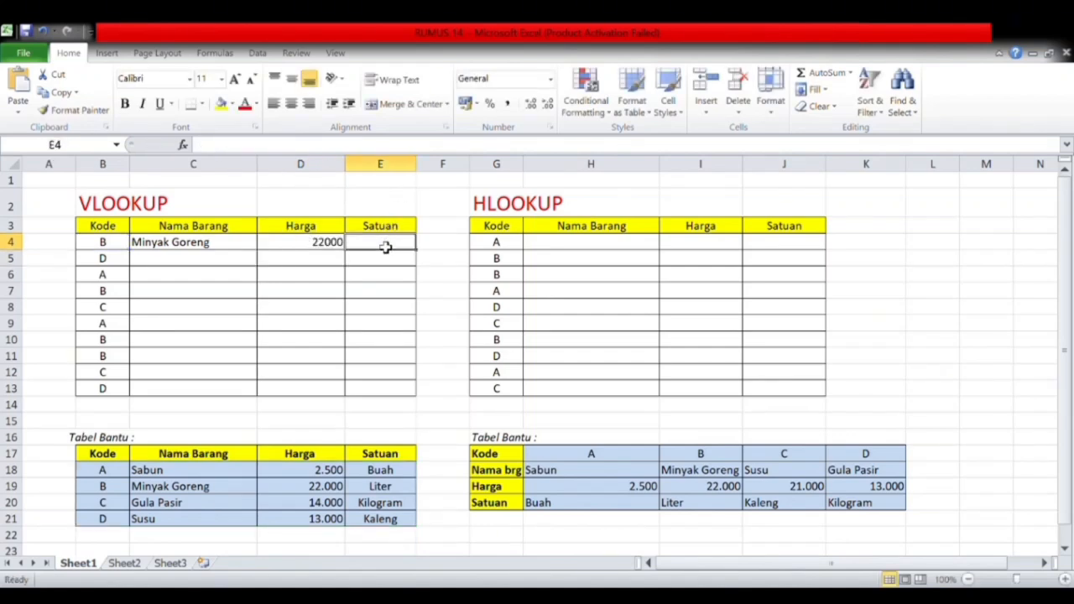
click(250, 152)
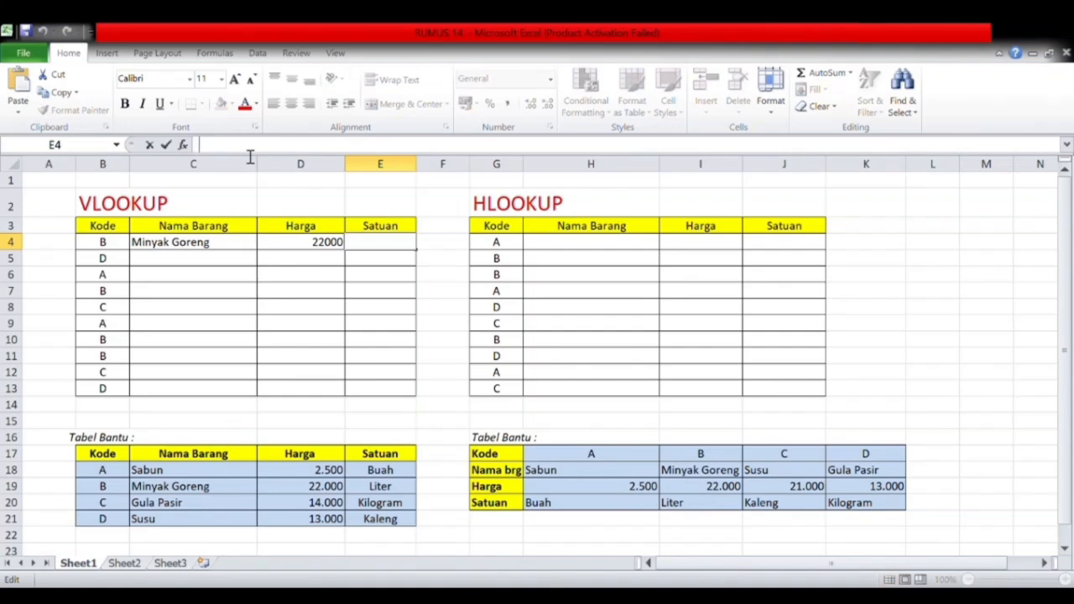
text(v)
key(BackSpace)
key(ctrl+v)
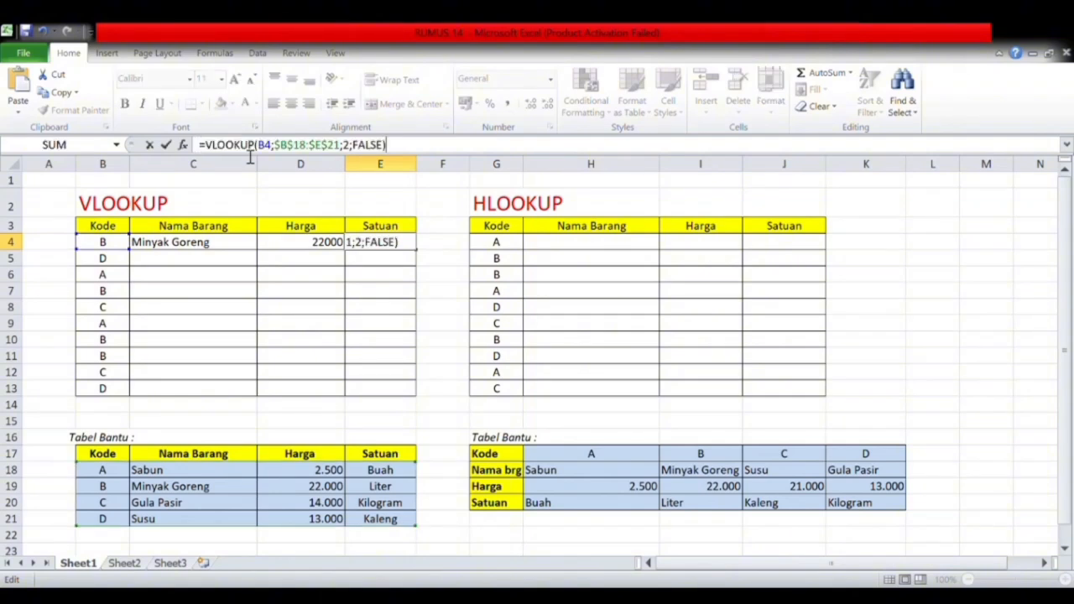
click(353, 149)
key(BackSpace)
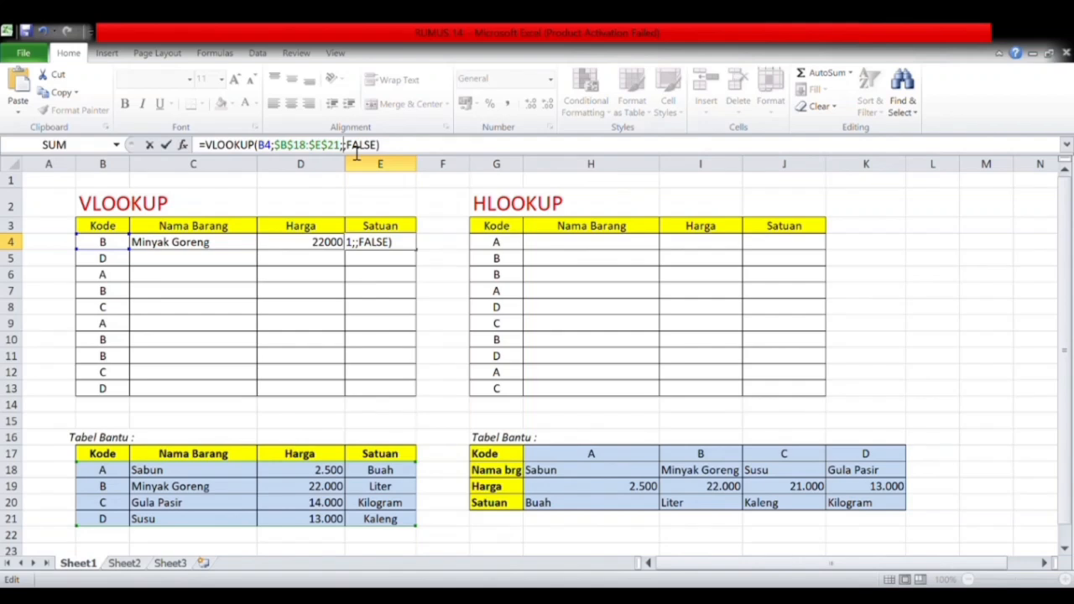
text(4)
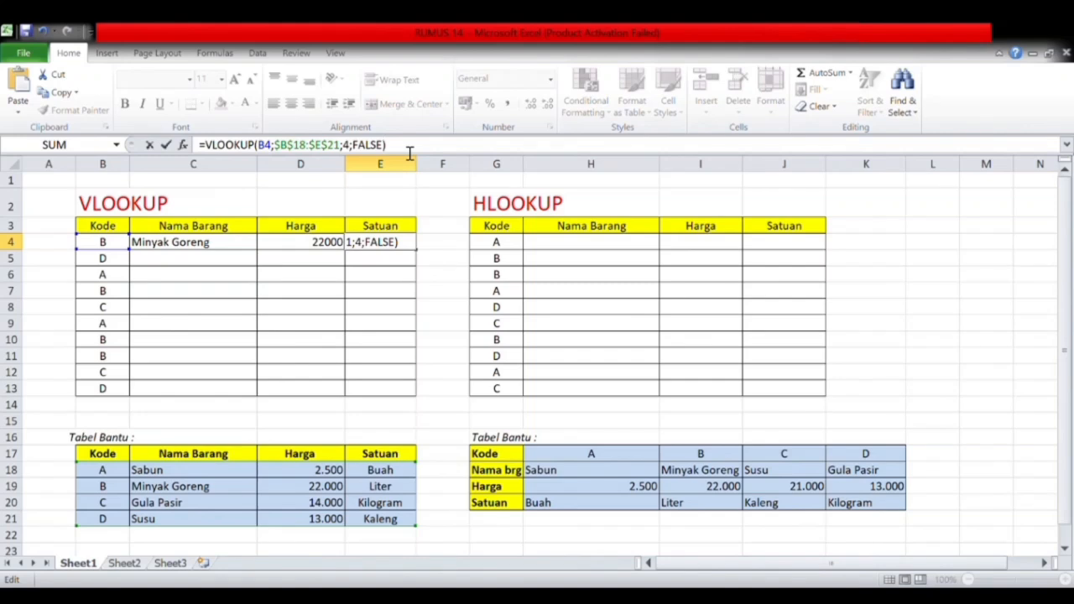
key(Return)
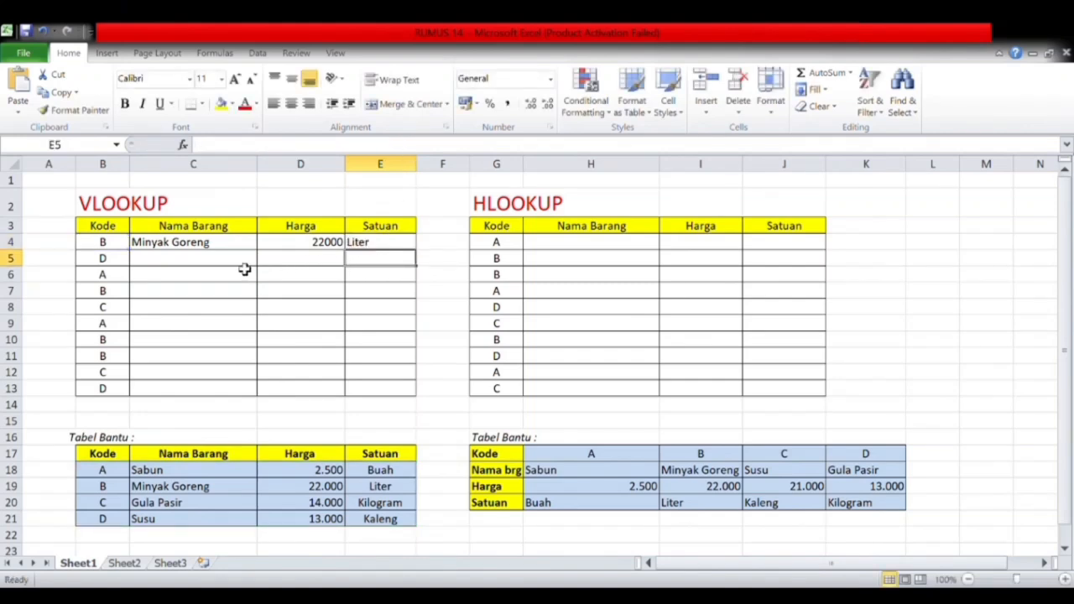
Step: Copy the VLOOKUP formulas in C4:E4 into the remaining table rows C5:E13
click(200, 262)
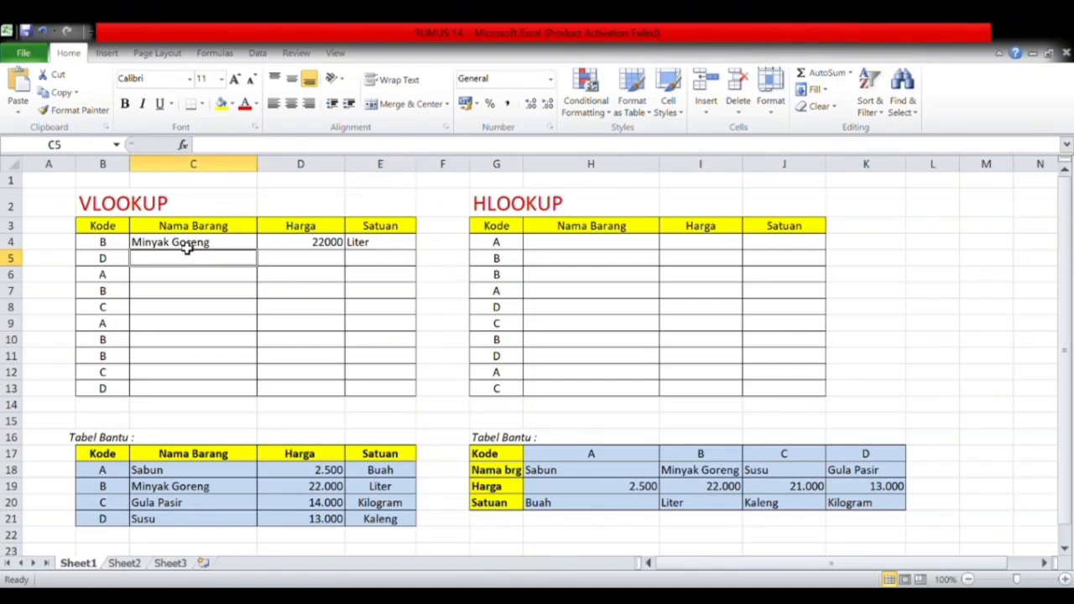
click(188, 246)
drag(188, 246, 373, 248)
key(ctrl+c)
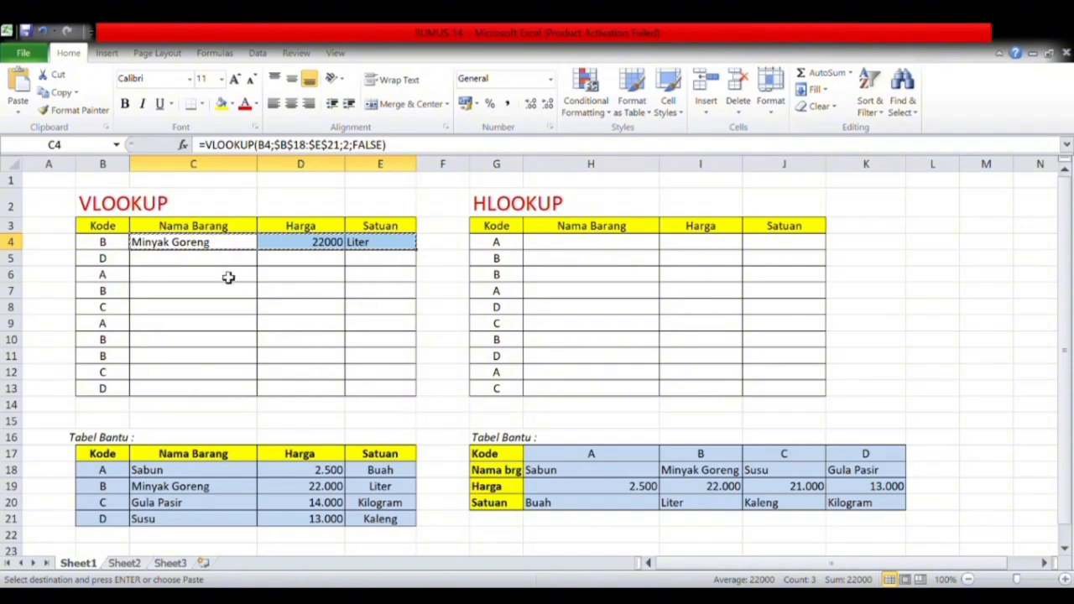
drag(226, 265, 391, 391)
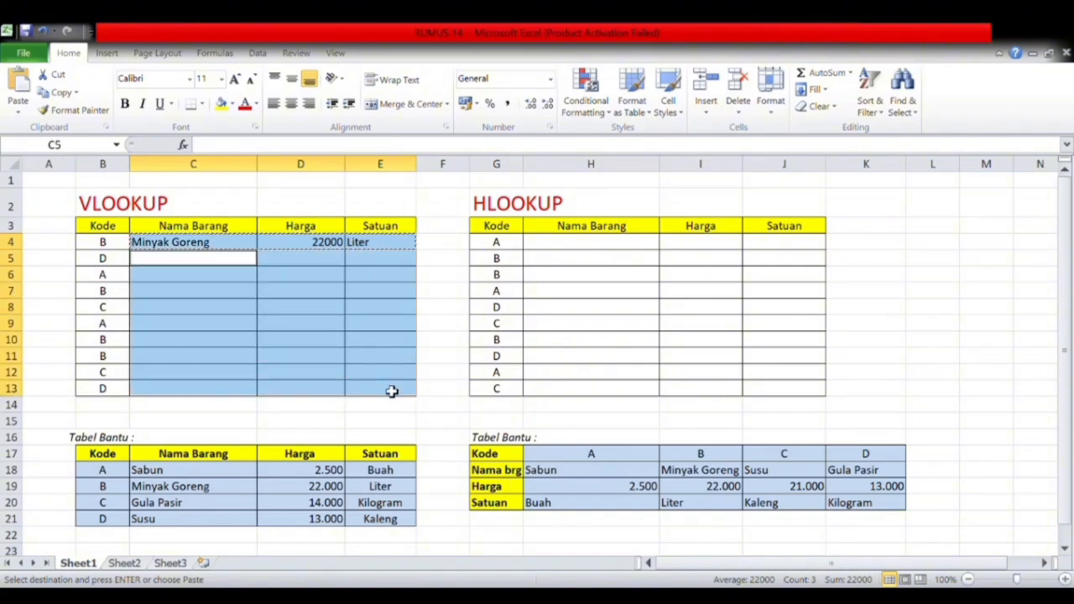
key(Return)
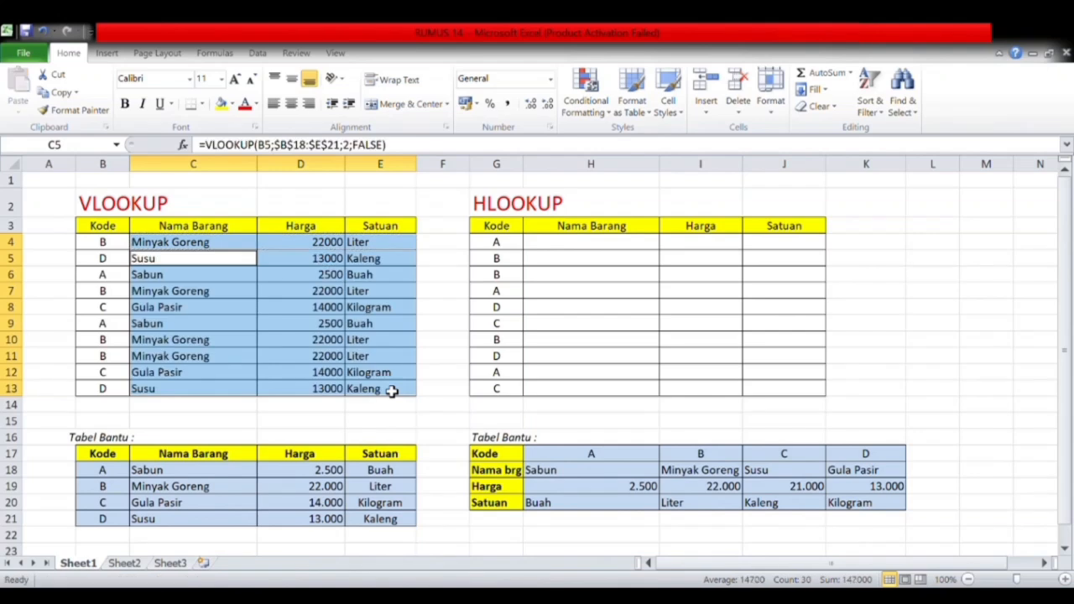
click(448, 429)
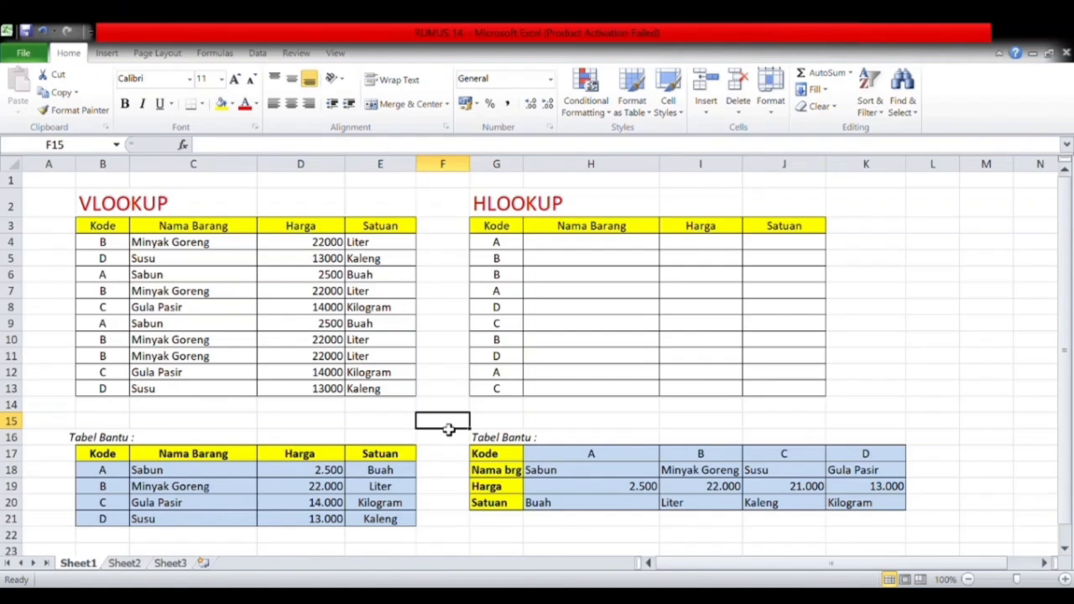
Step: Start an HLOOKUP formula in the Nama Barang cell H4 with lookup value G4 and table range H17:K20
click(549, 253)
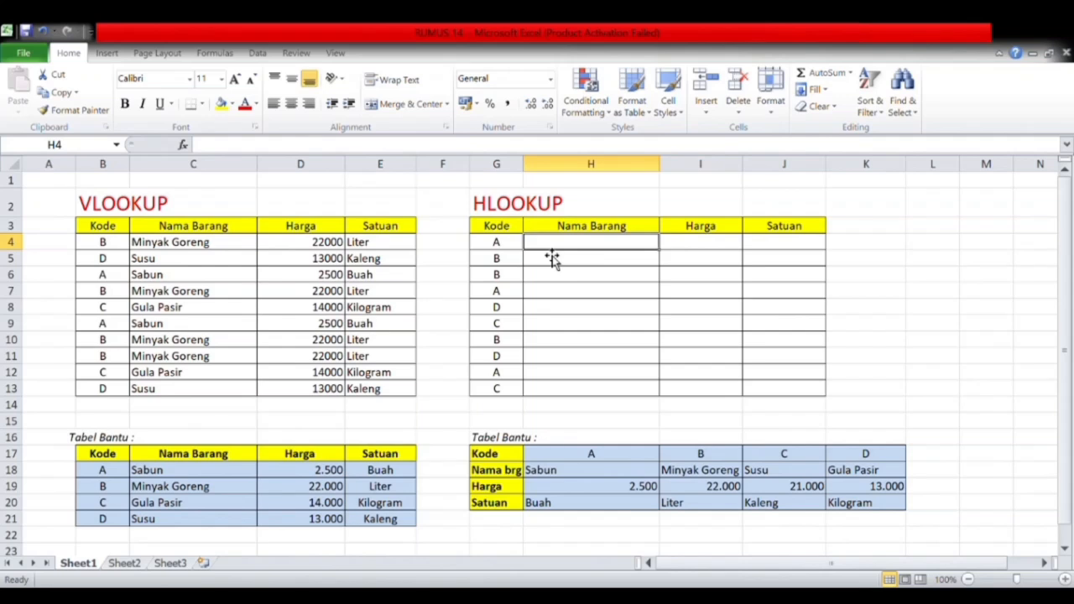
text(=hl)
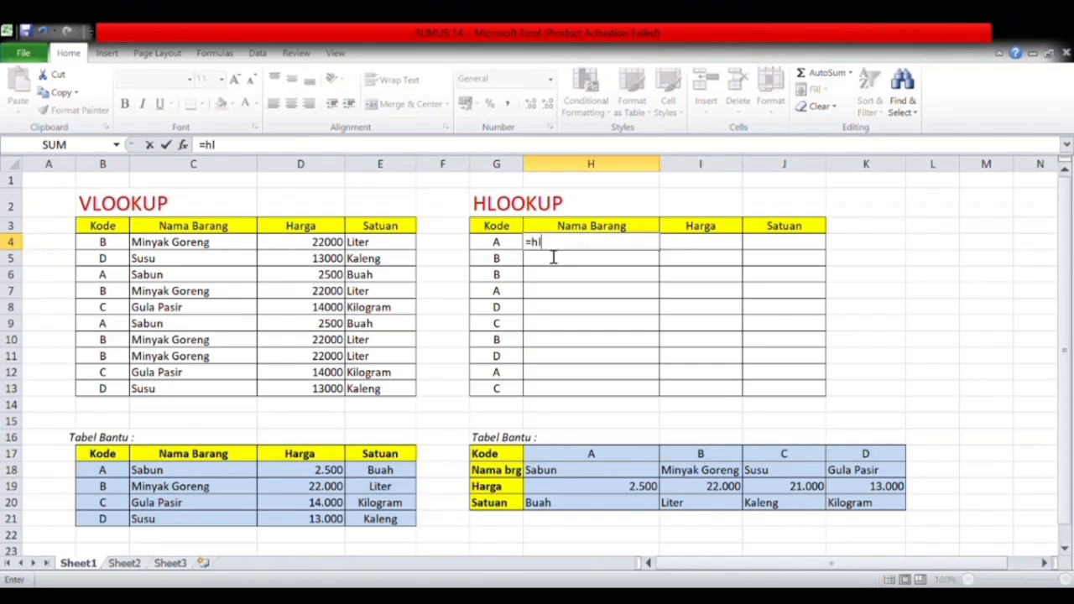
text(ookup()
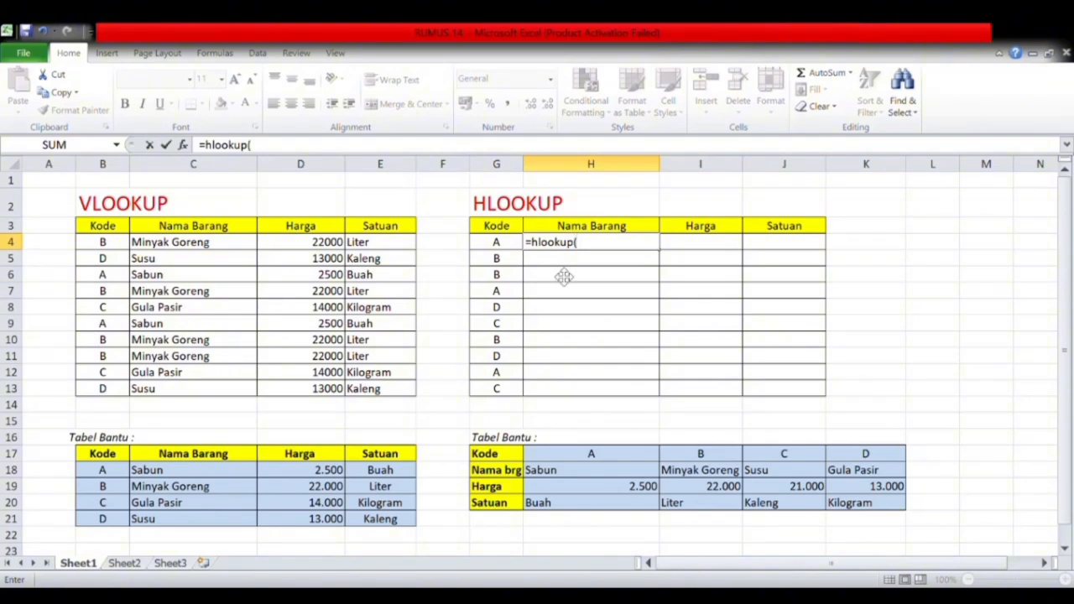
click(515, 245)
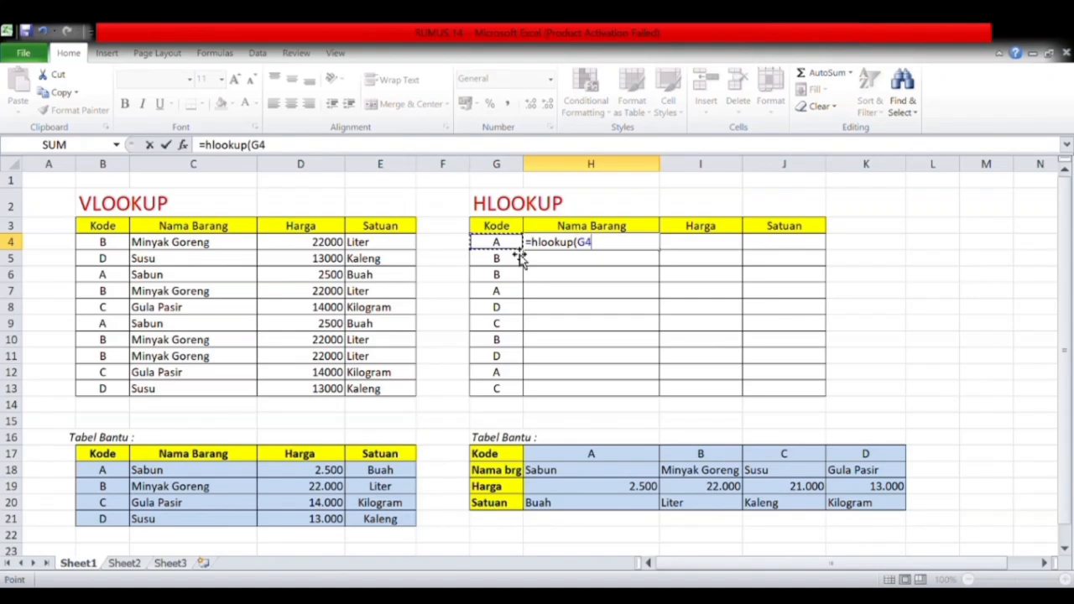
text(;)
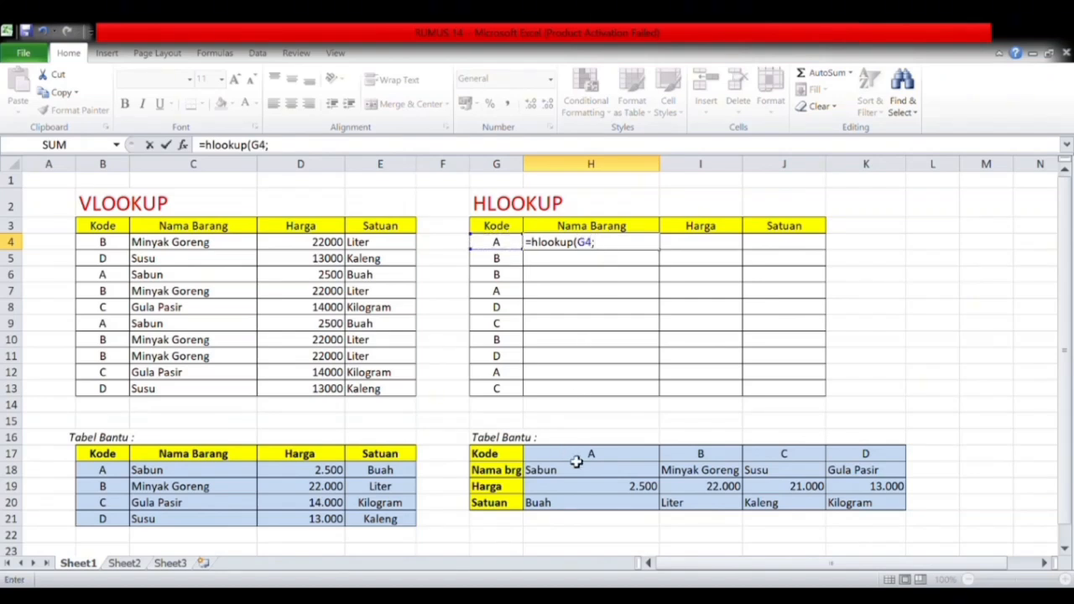
drag(590, 459, 877, 506)
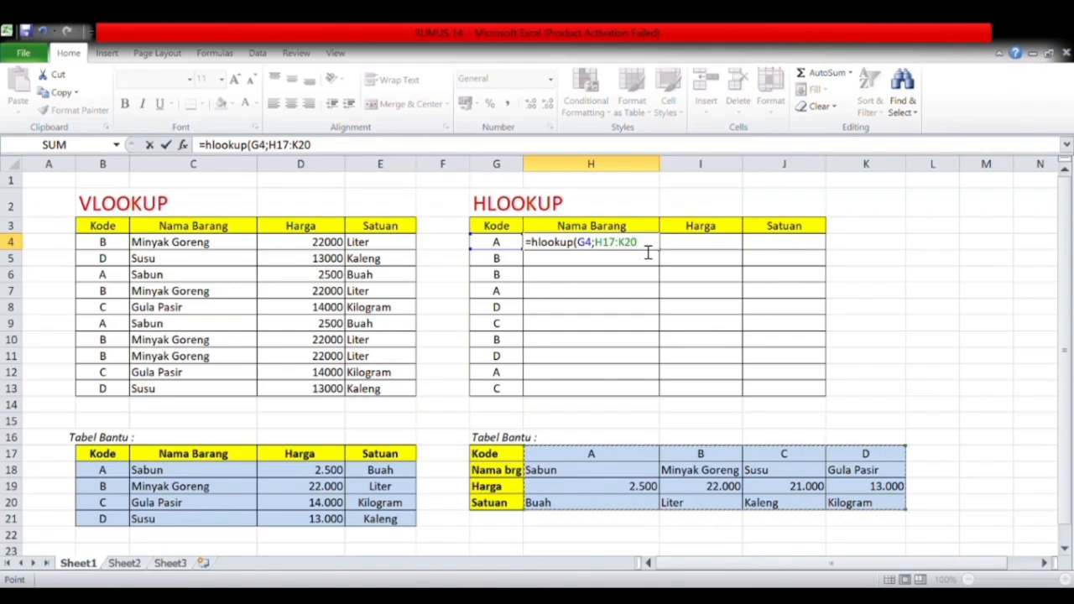
Step: Make the HLOOKUP table range in H4 absolute as $H$17:$K$20
key(F2)
key(Left)
key(Left)
key(Left)
key(Left)
key(Left)
key(Left)
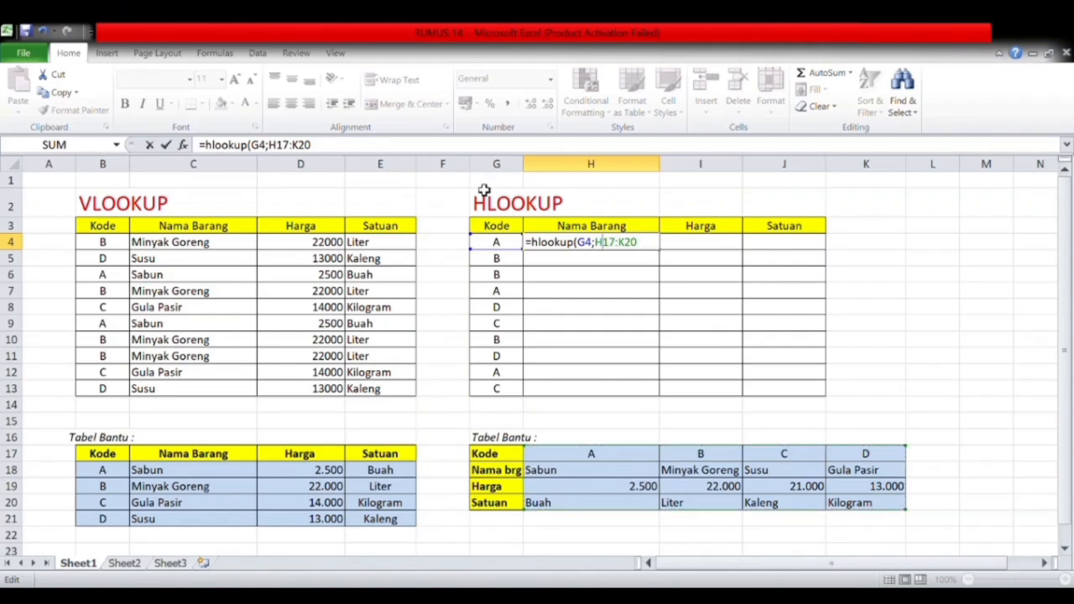
key(F4)
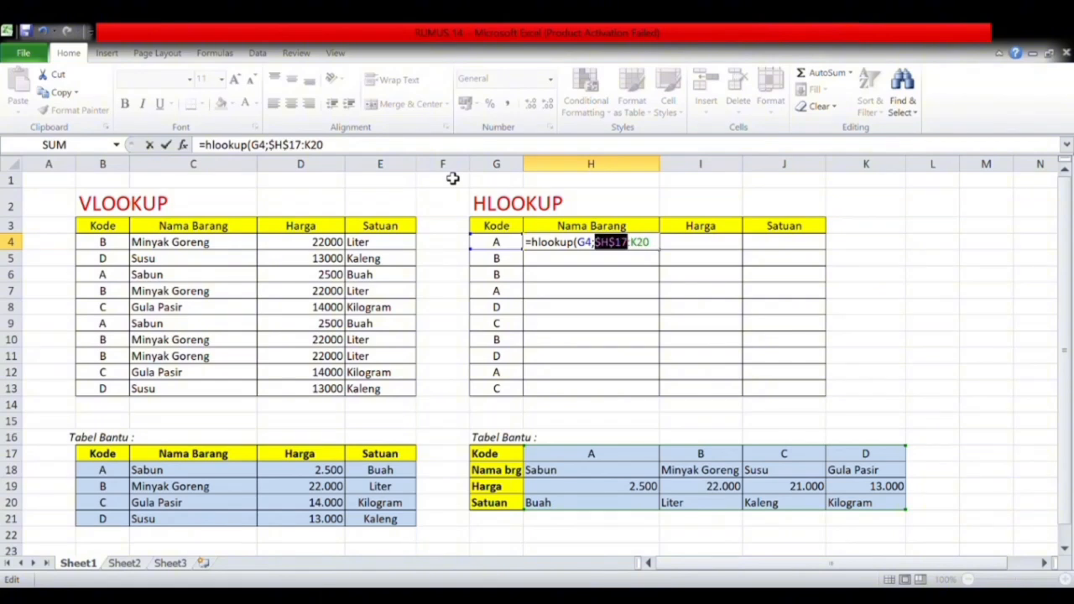
click(643, 244)
key(F4)
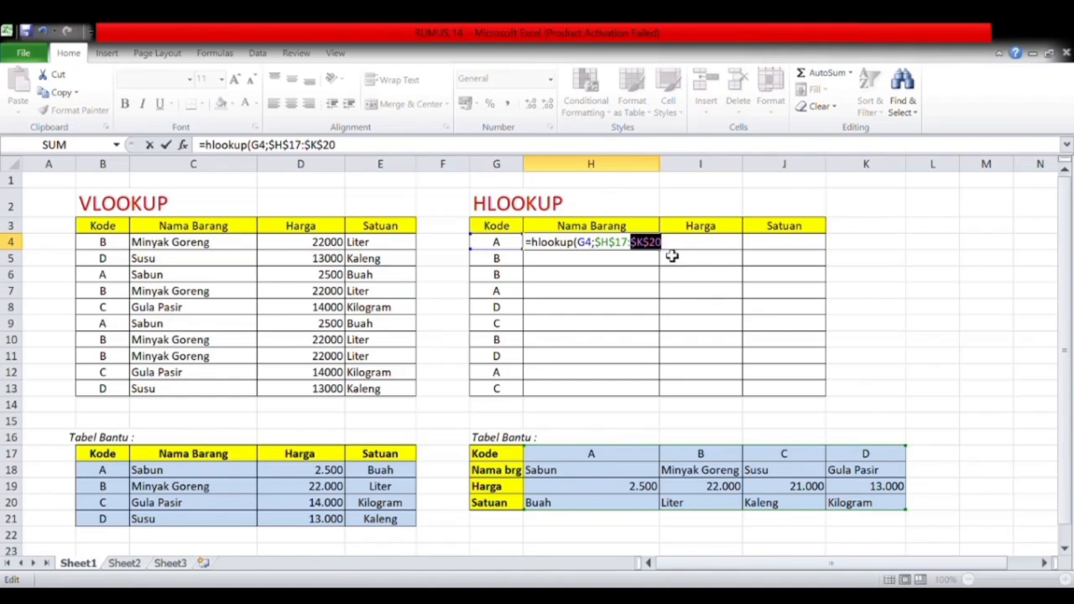
click(671, 249)
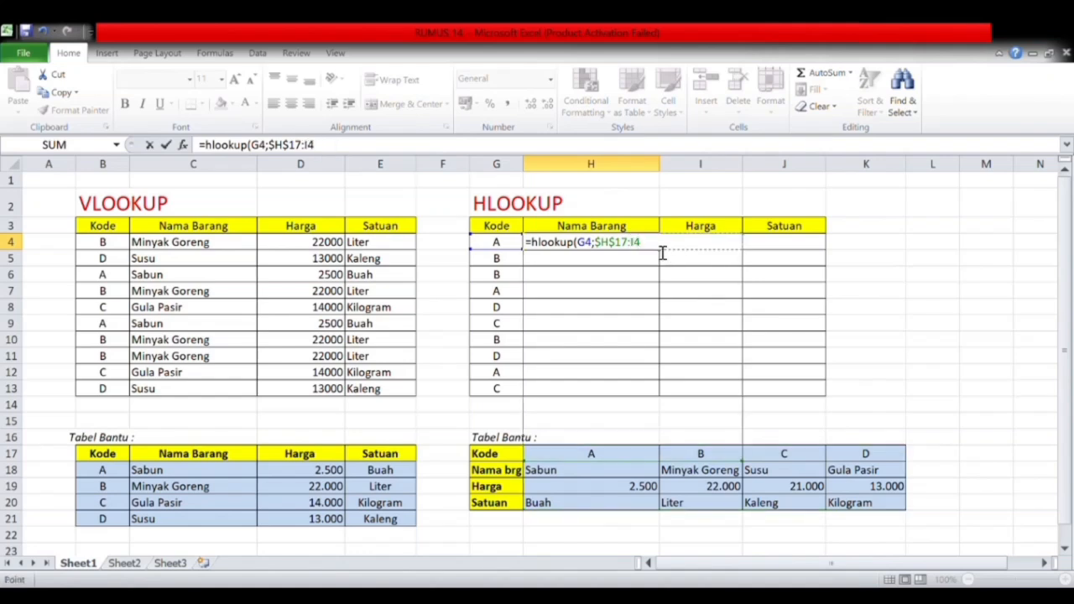
click(43, 31)
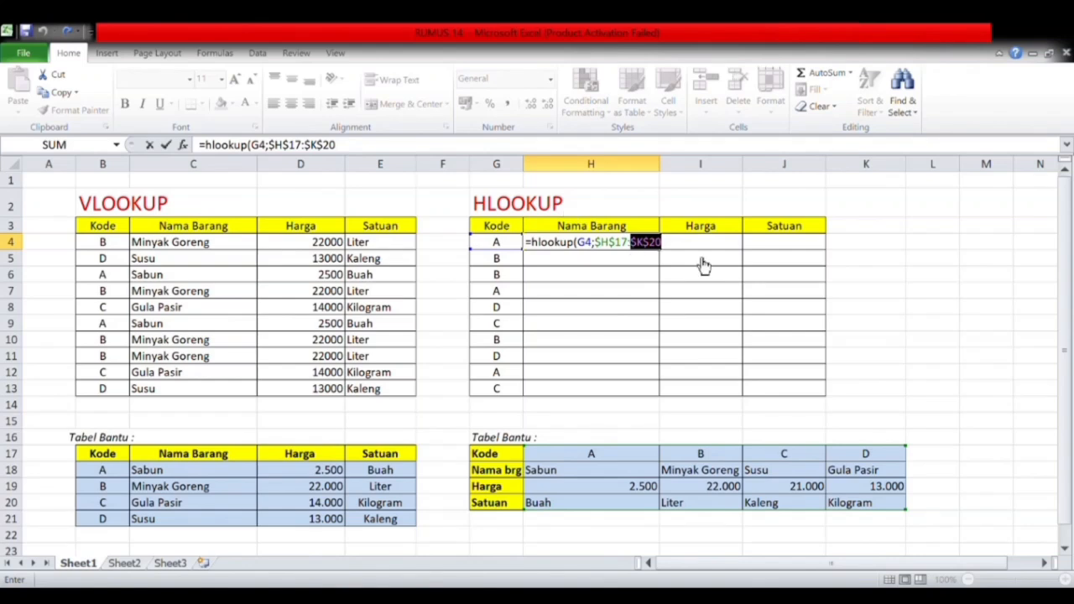
Step: Complete the H4 HLOOKUP formula with row index 2 and FALSE
key(End)
key(F2)
text(;)
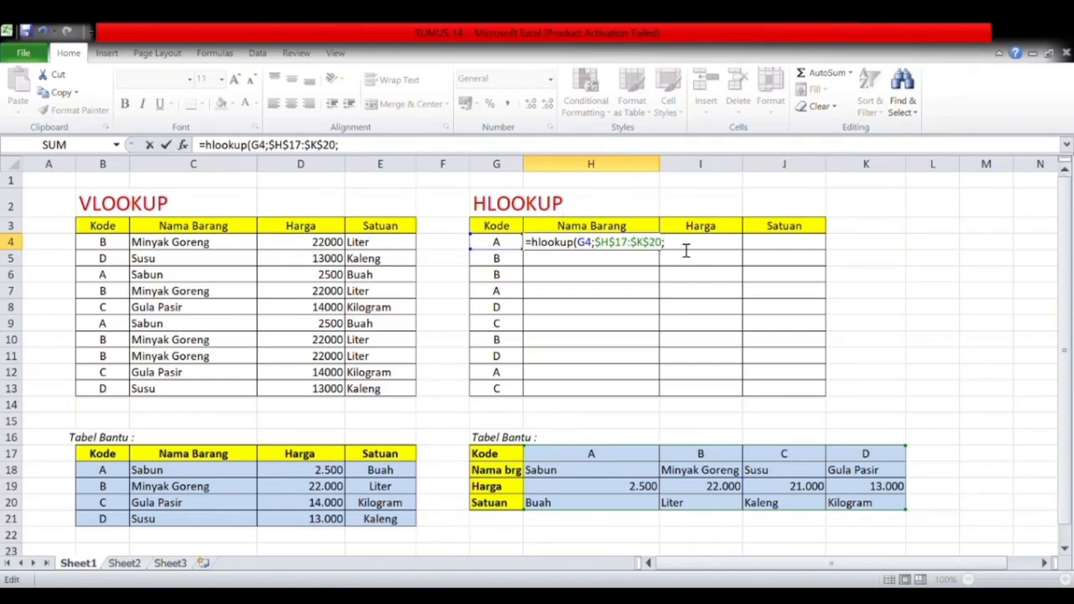
text(2;false)
key(Return)
Step: Copy the full HLOOKUP formula text from H4, leaving the original formula in place
click(682, 248)
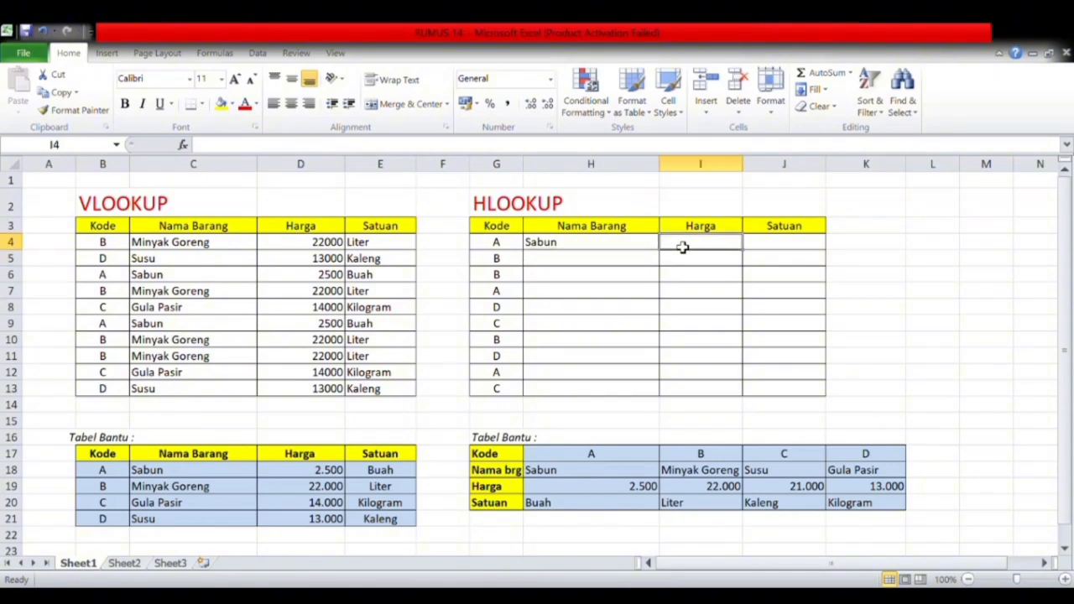
click(619, 242)
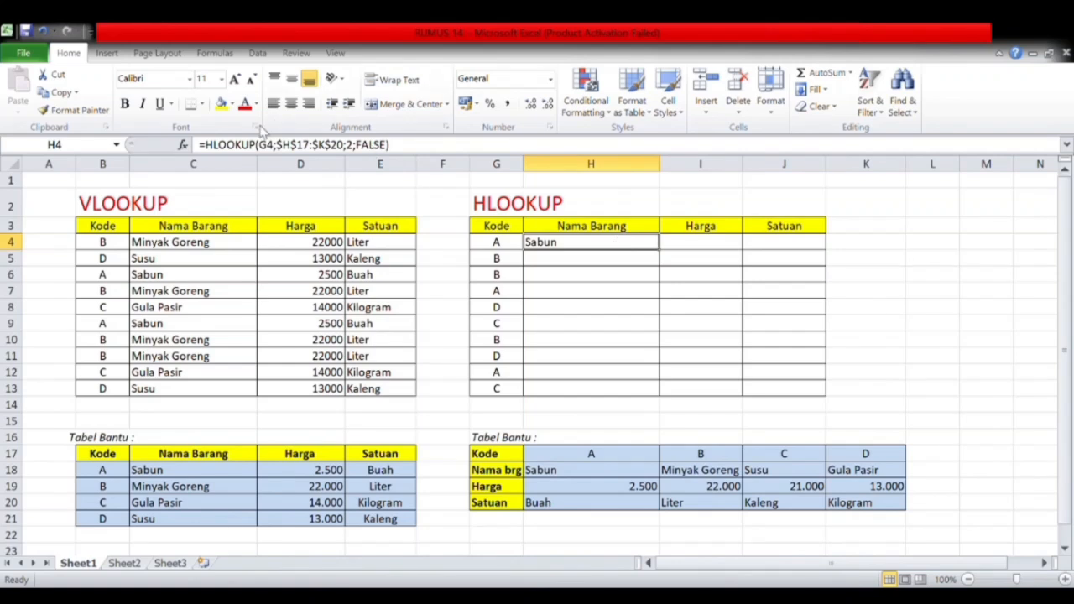
drag(201, 144, 414, 156)
key(ctrl+c)
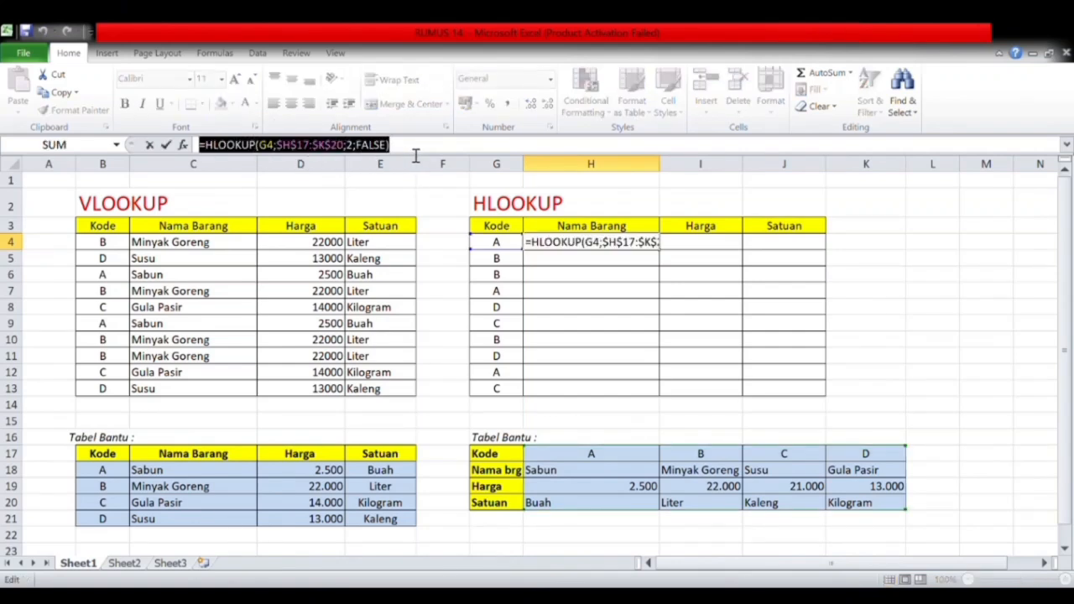
click(167, 146)
Step: Paste the copied HLOOKUP formula into the Harga cell I4 and set its row index to 3
mouse_move(690, 247)
mouse_down()
mouse_move(407, 184)
mouse_move(372, 151)
mouse_move(671, 223)
mouse_move(695, 242)
mouse_up()
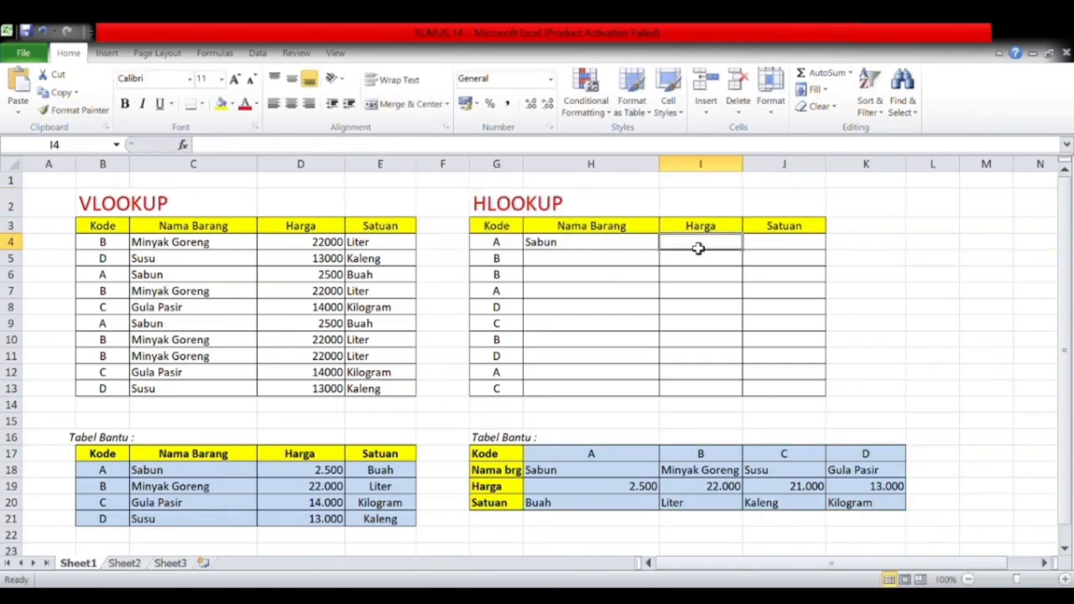
click(307, 149)
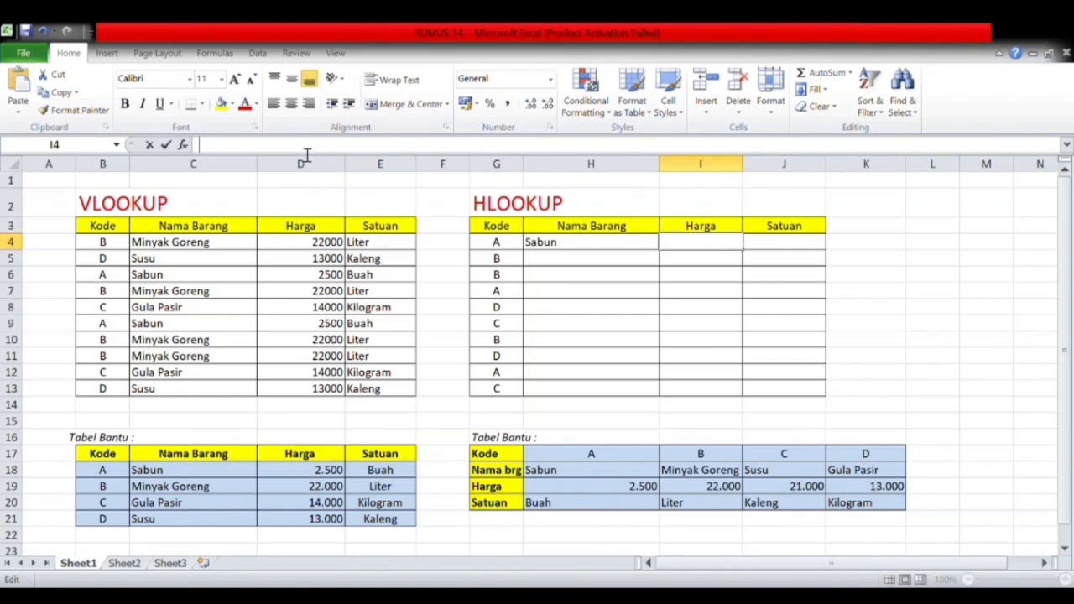
key(ctrl+v)
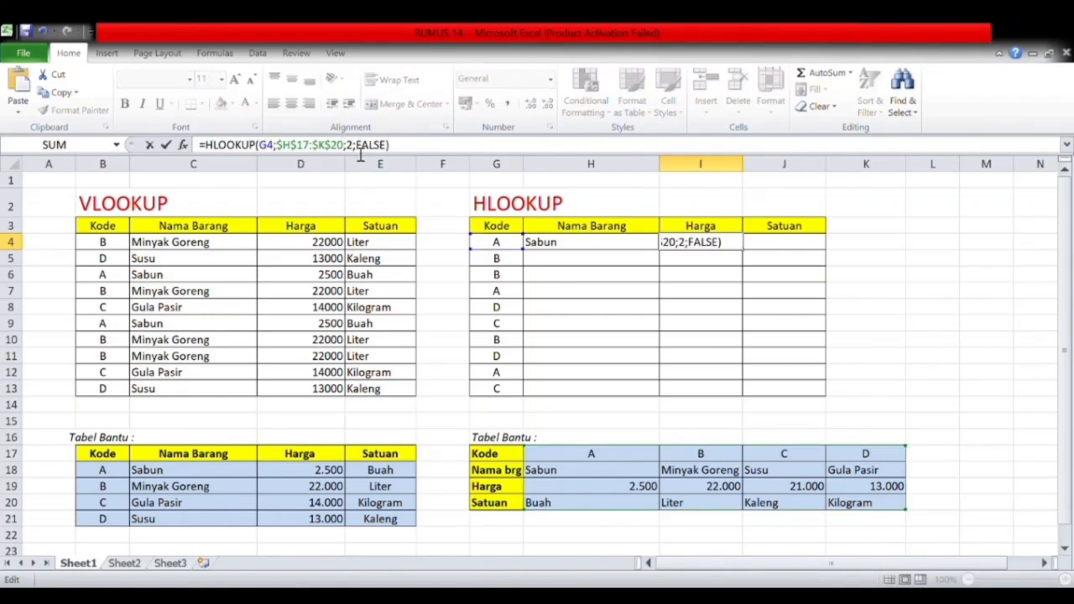
key(BackSpace)
text(3)
key(Return)
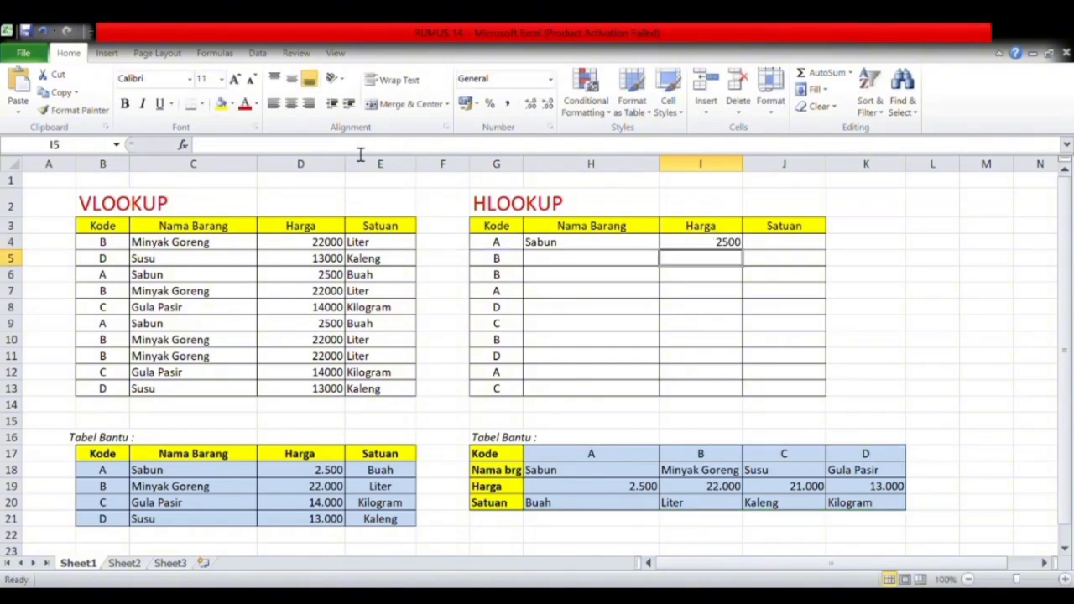
Step: Try the copied HLOOKUP formula with row index 3 in the Satuan cell J4, and undo the entry
click(765, 247)
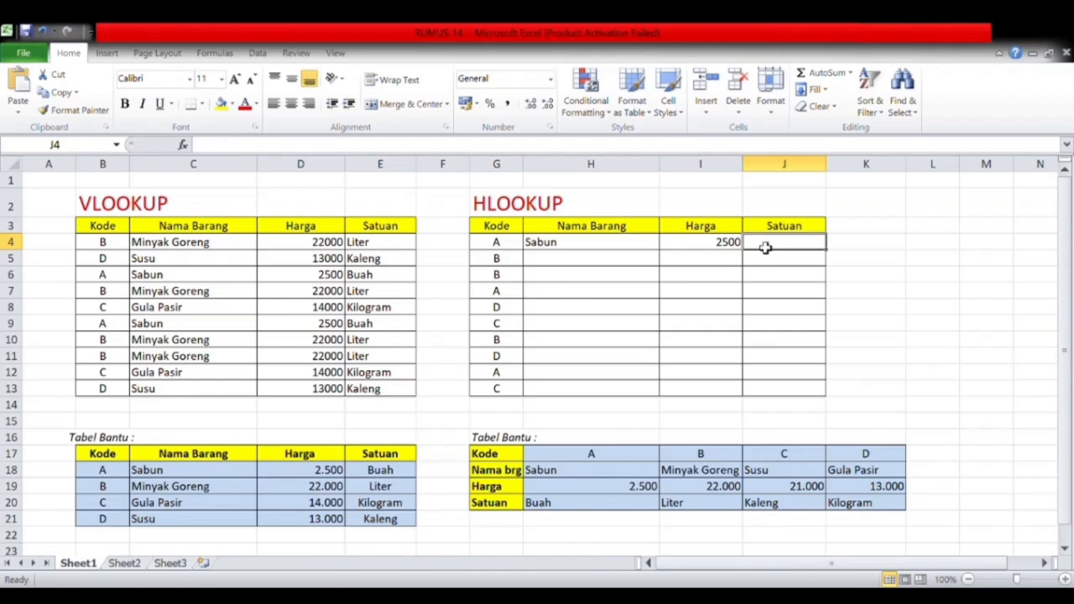
click(424, 149)
key(ctrl+v)
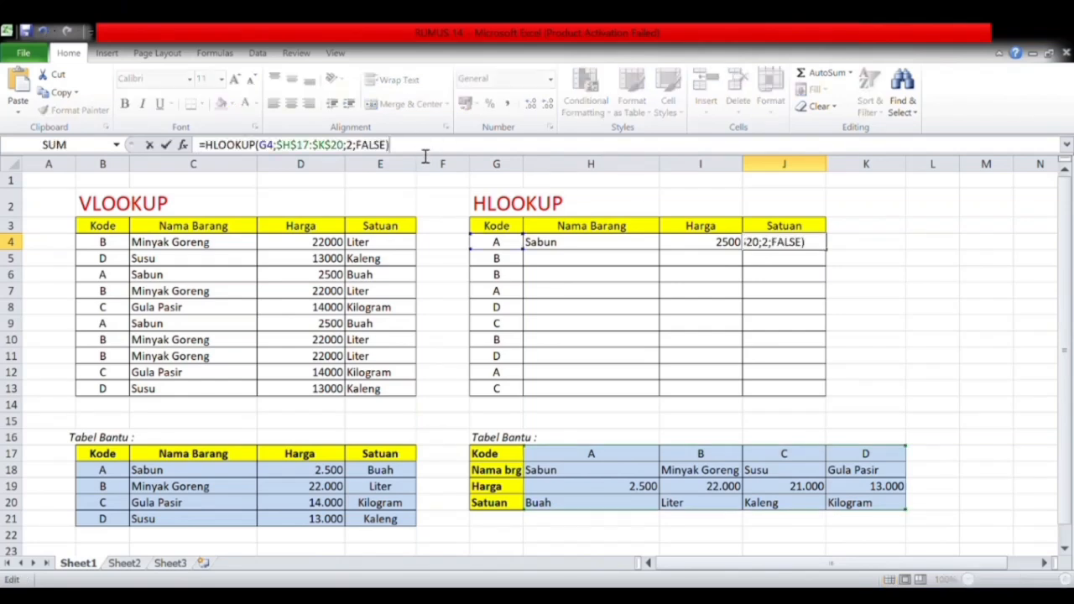
click(359, 151)
key(BackSpace)
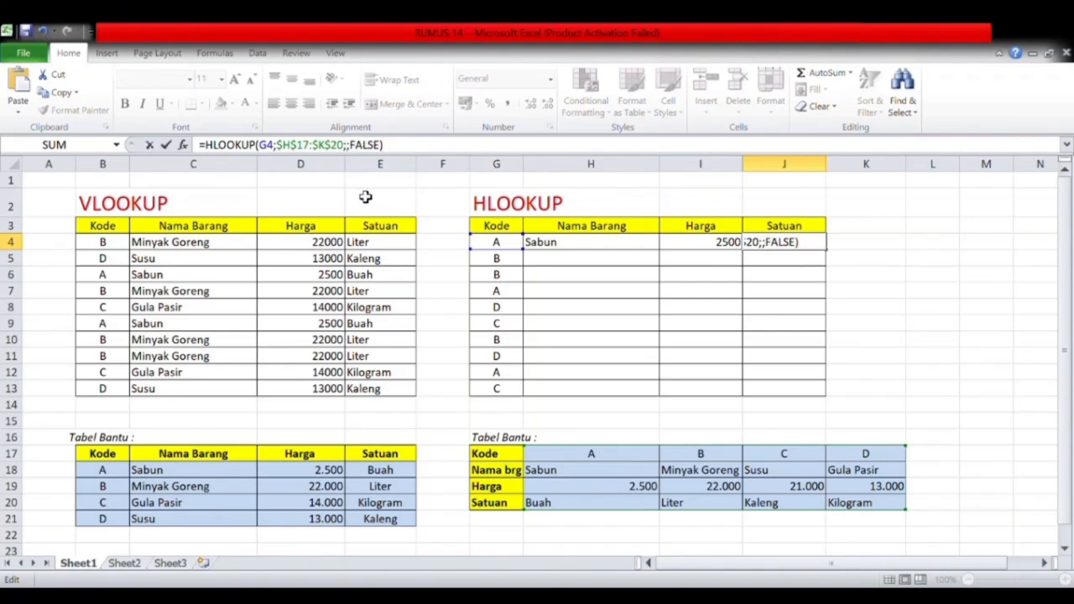
text(3)
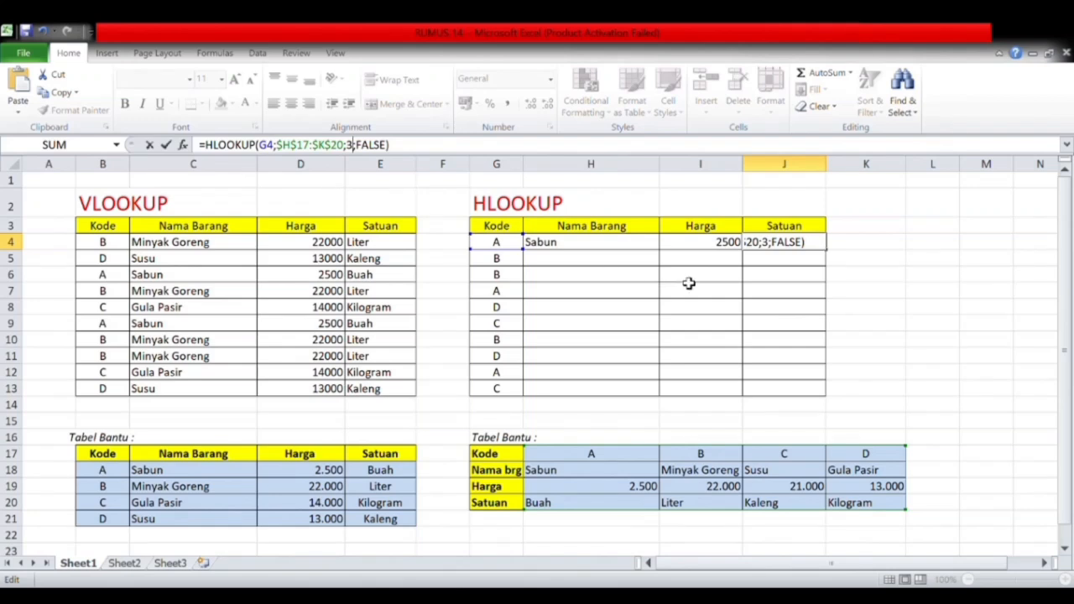
key(Return)
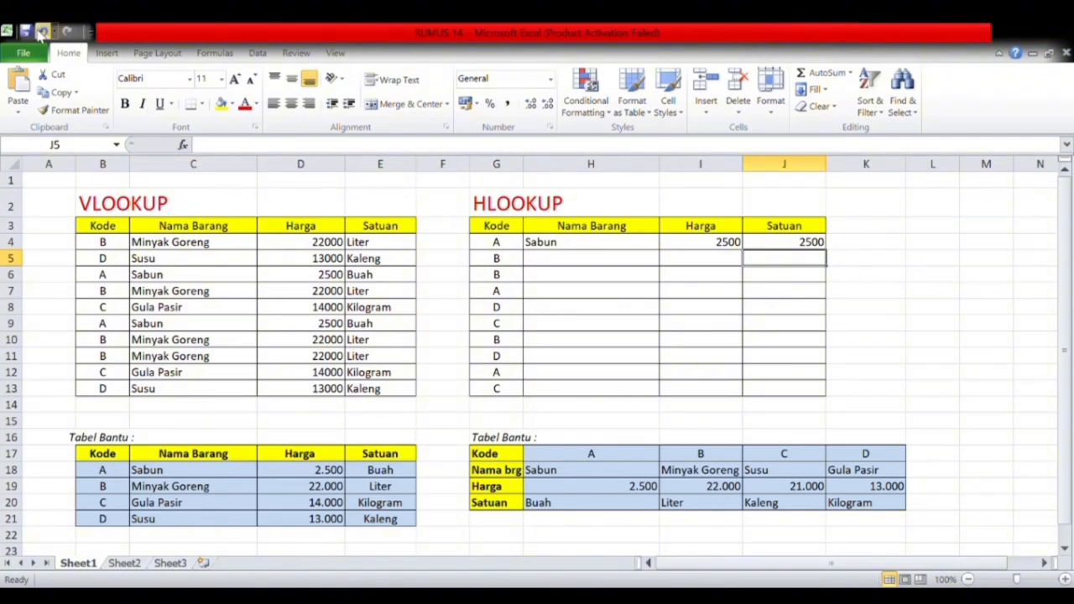
click(42, 32)
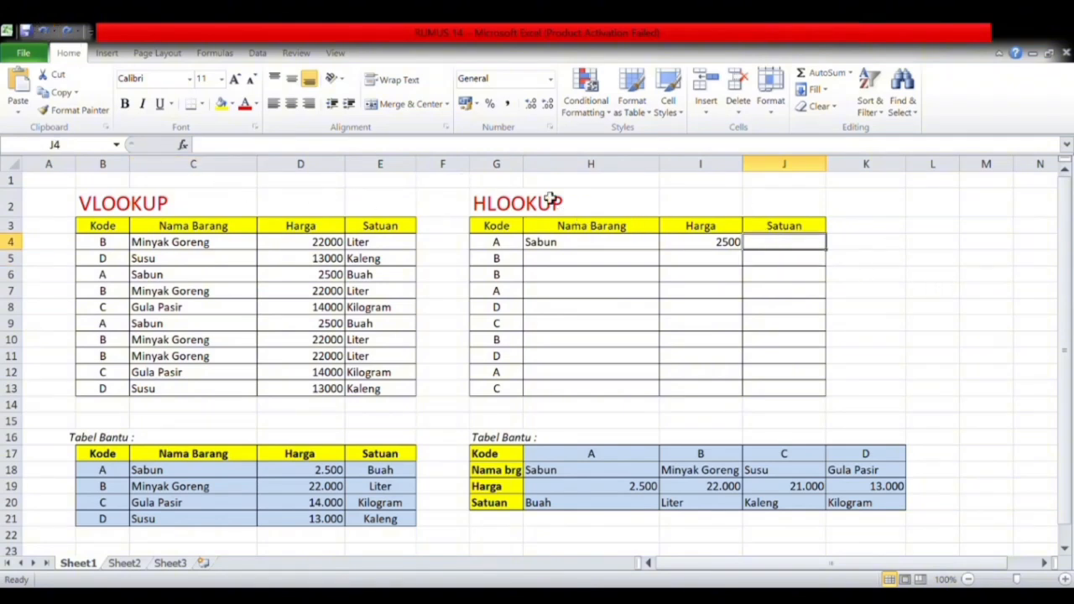
Step: Paste the copied HLOOKUP formula into the Satuan cell J4 and set its row index to 4
click(481, 150)
key(ctrl+v)
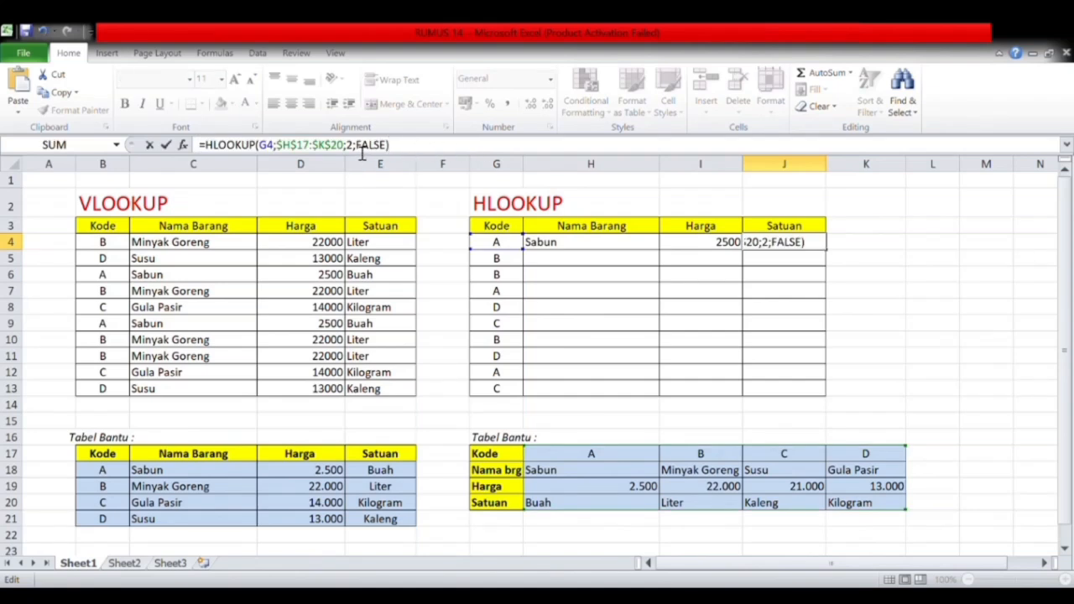
key(BackSpace)
text(4)
key(Return)
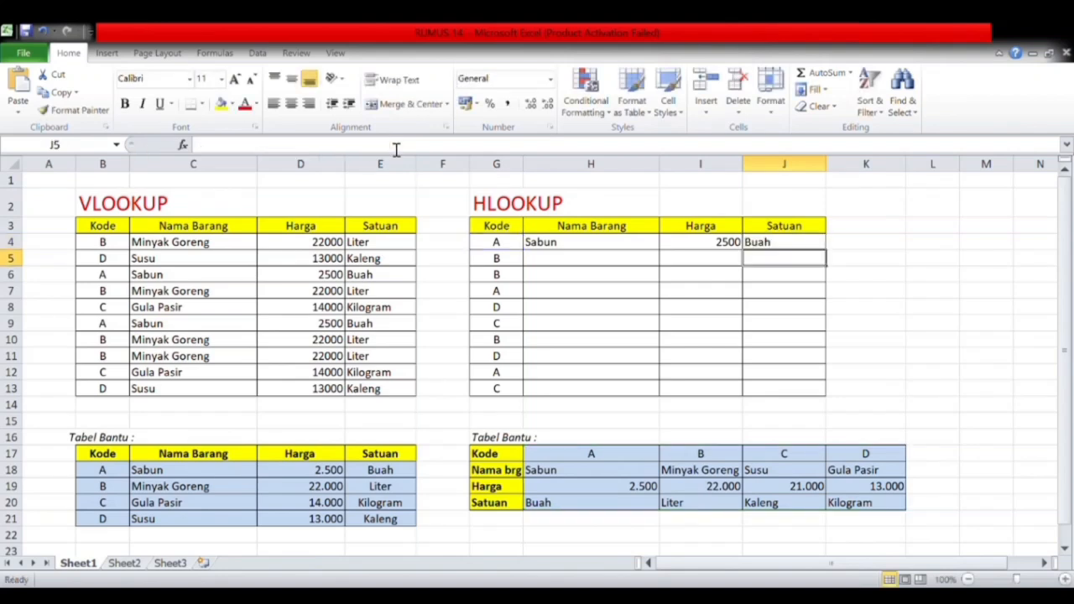
click(568, 244)
drag(568, 243, 647, 249)
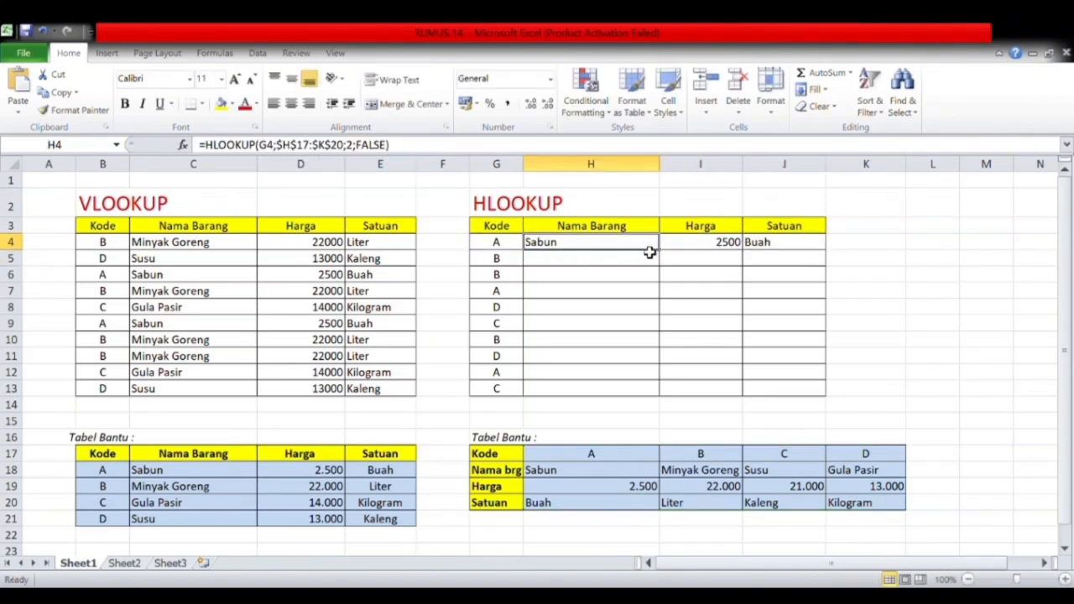
click(642, 258)
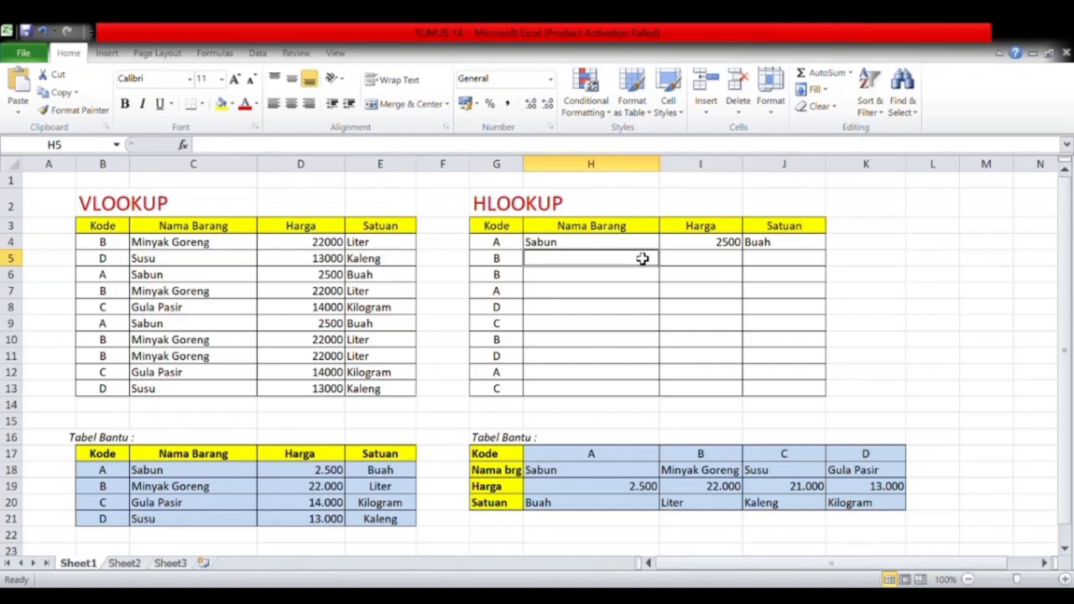
click(621, 245)
double_click(620, 245)
drag(617, 243, 678, 261)
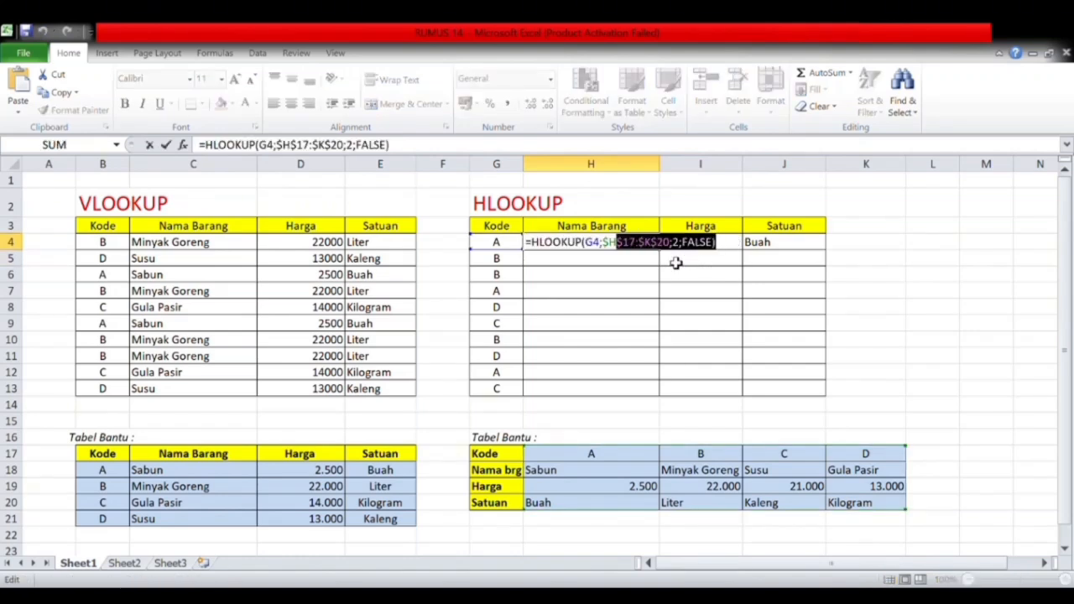
click(678, 261)
Step: Copy the HLOOKUP formulas in H4:J4 into the remaining table rows H5:J13
drag(637, 245, 763, 245)
key(ctrl+c)
drag(645, 262, 801, 386)
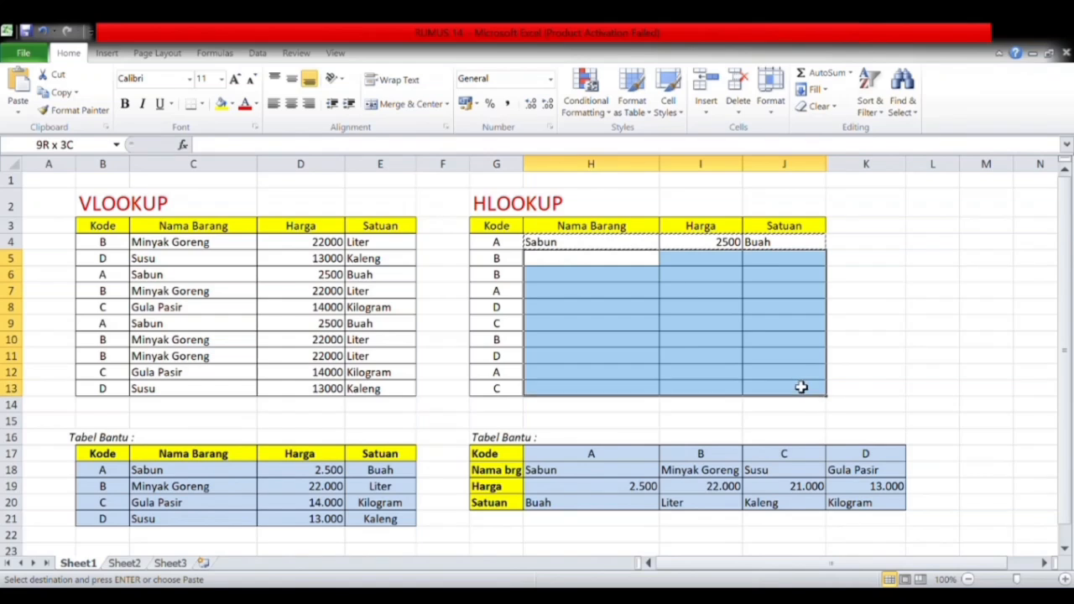
key(Return)
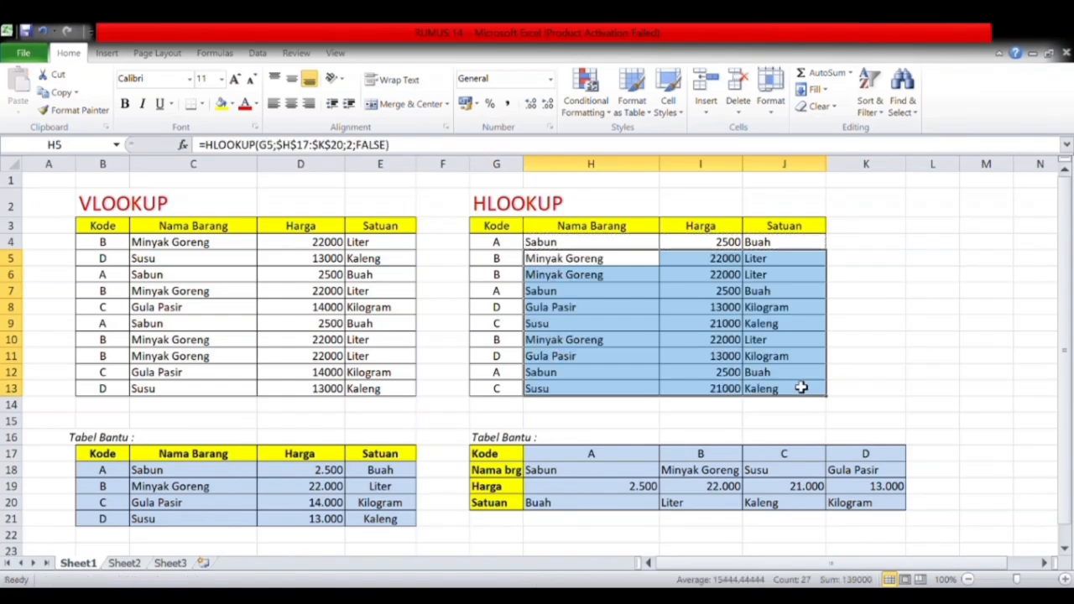
click(697, 344)
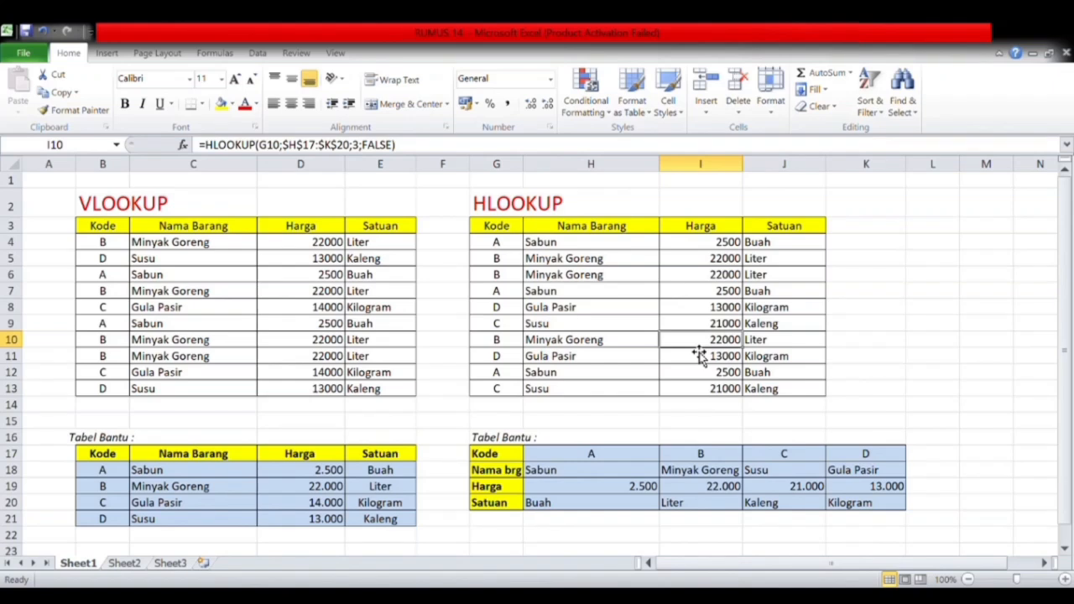
click(444, 428)
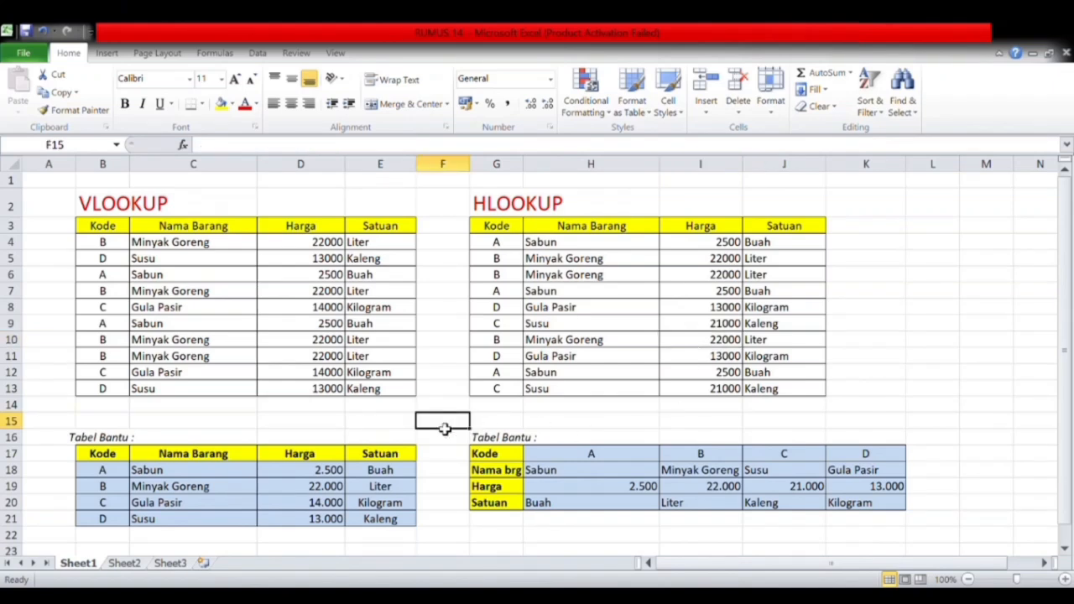